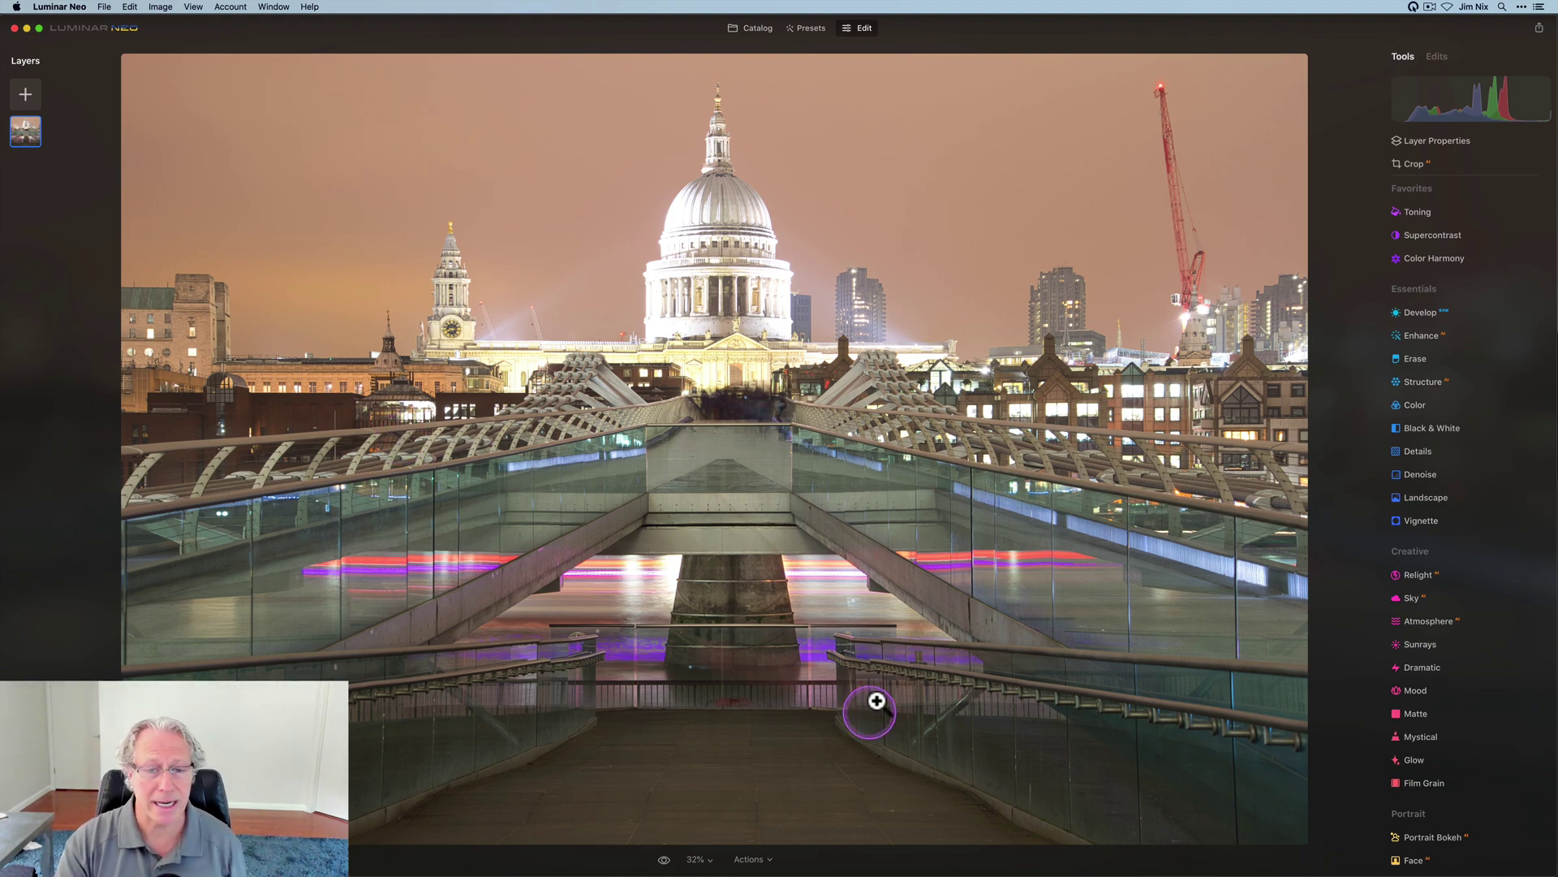
click(623, 593)
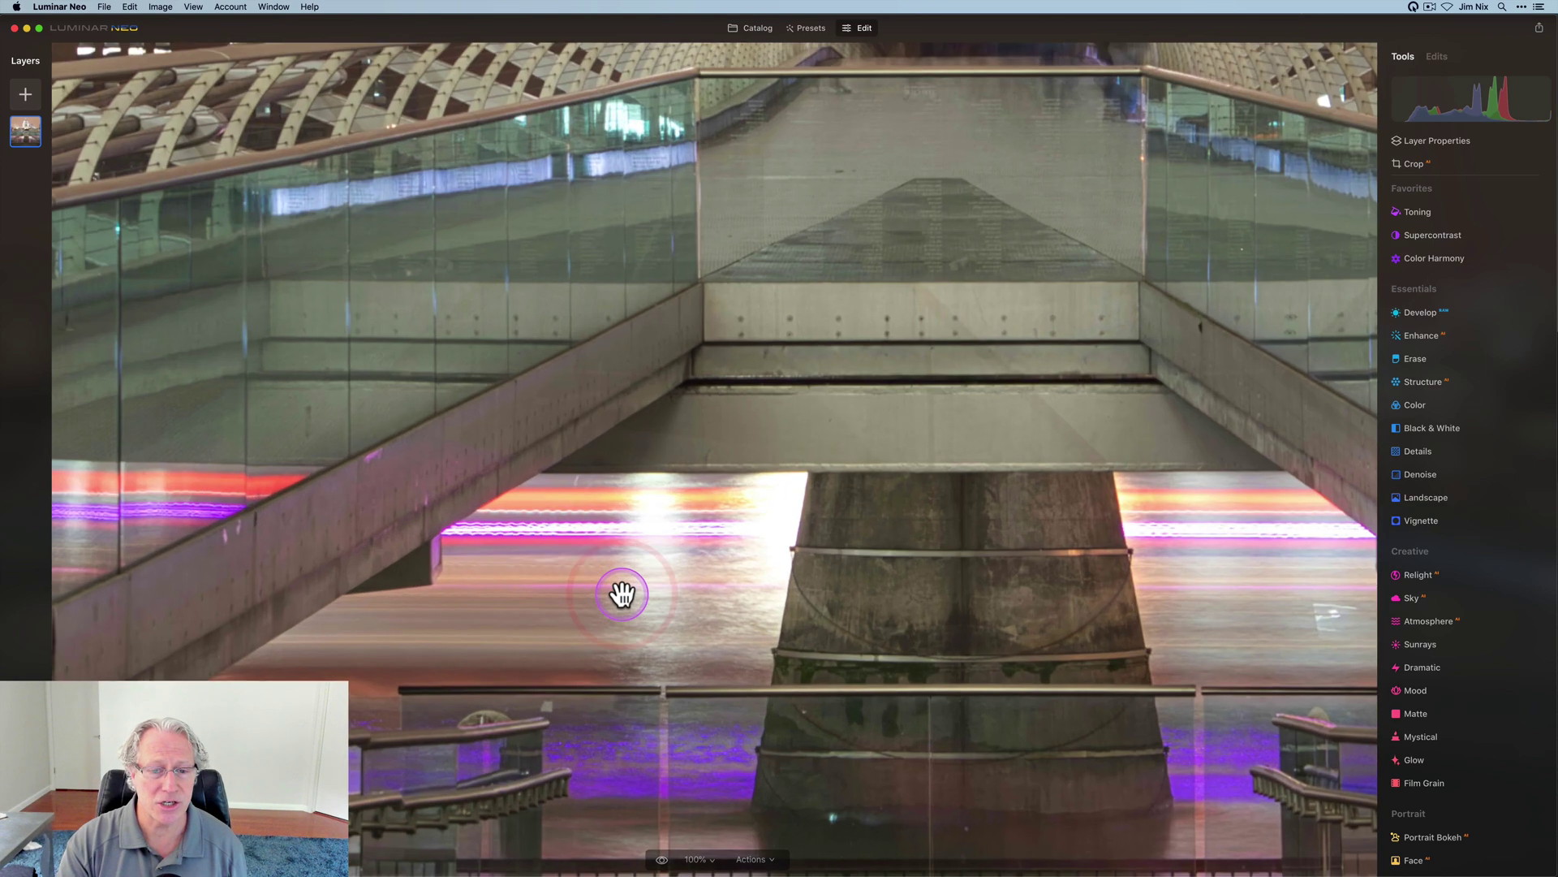
click(949, 619)
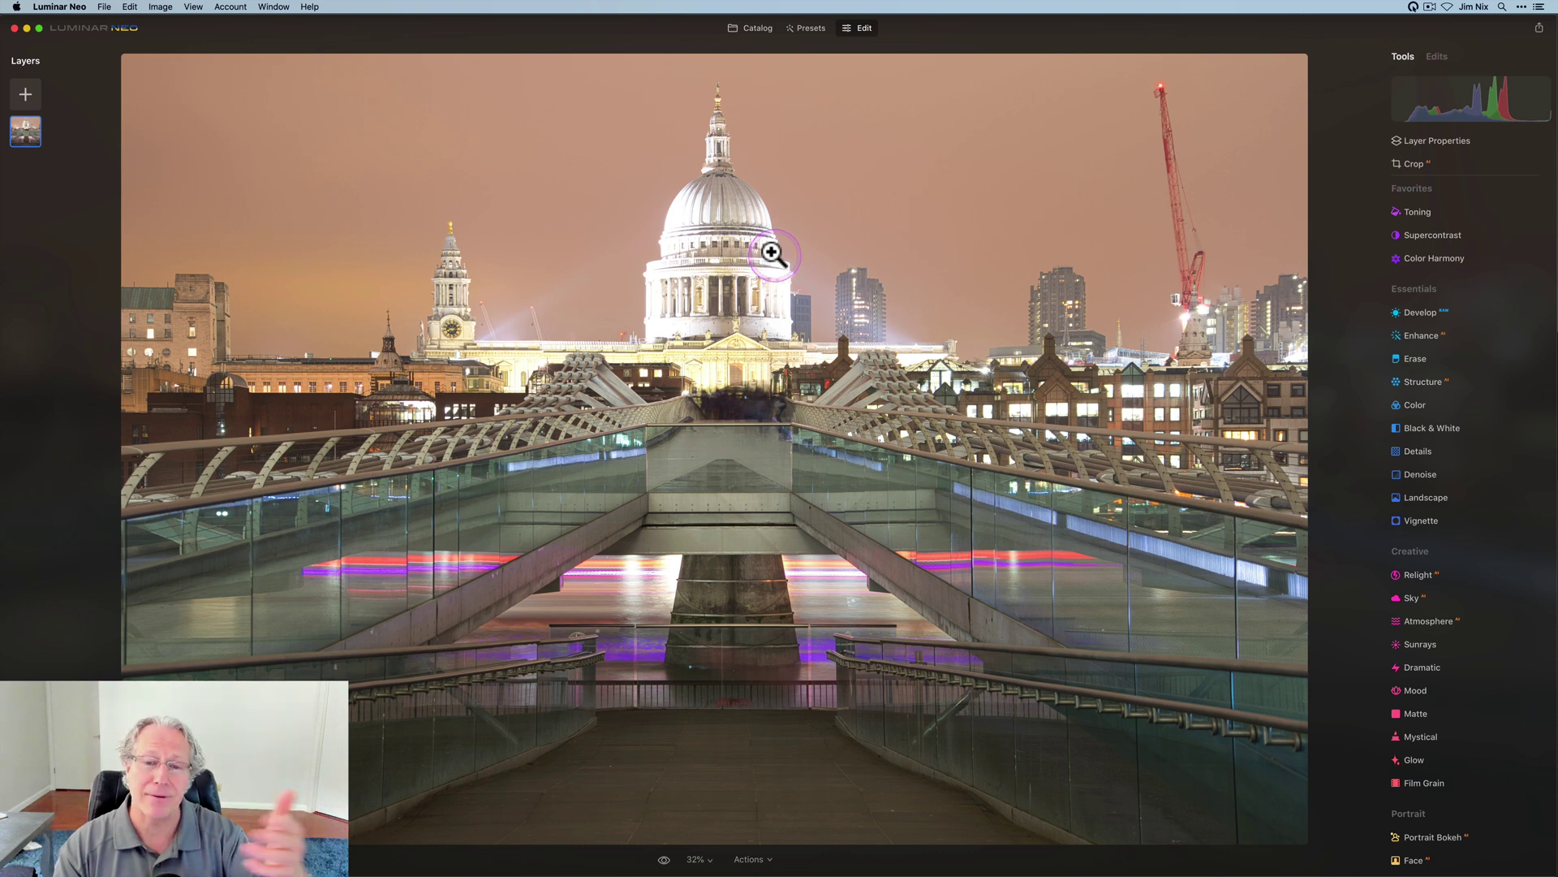
click(773, 310)
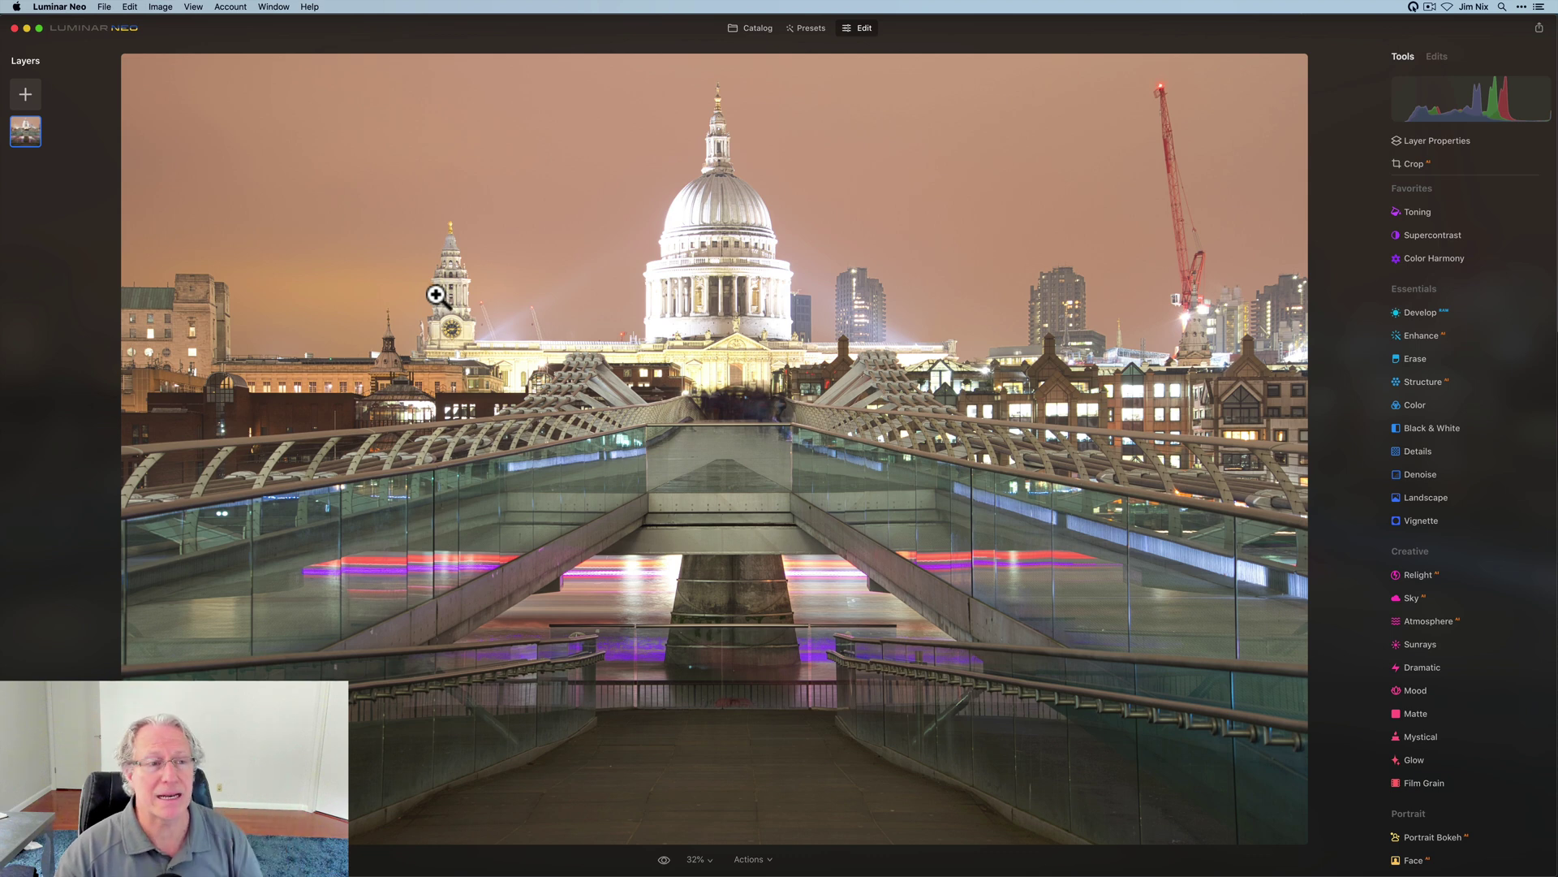
Add the first My Images photo of the same scene as a new layer.
click(27, 93)
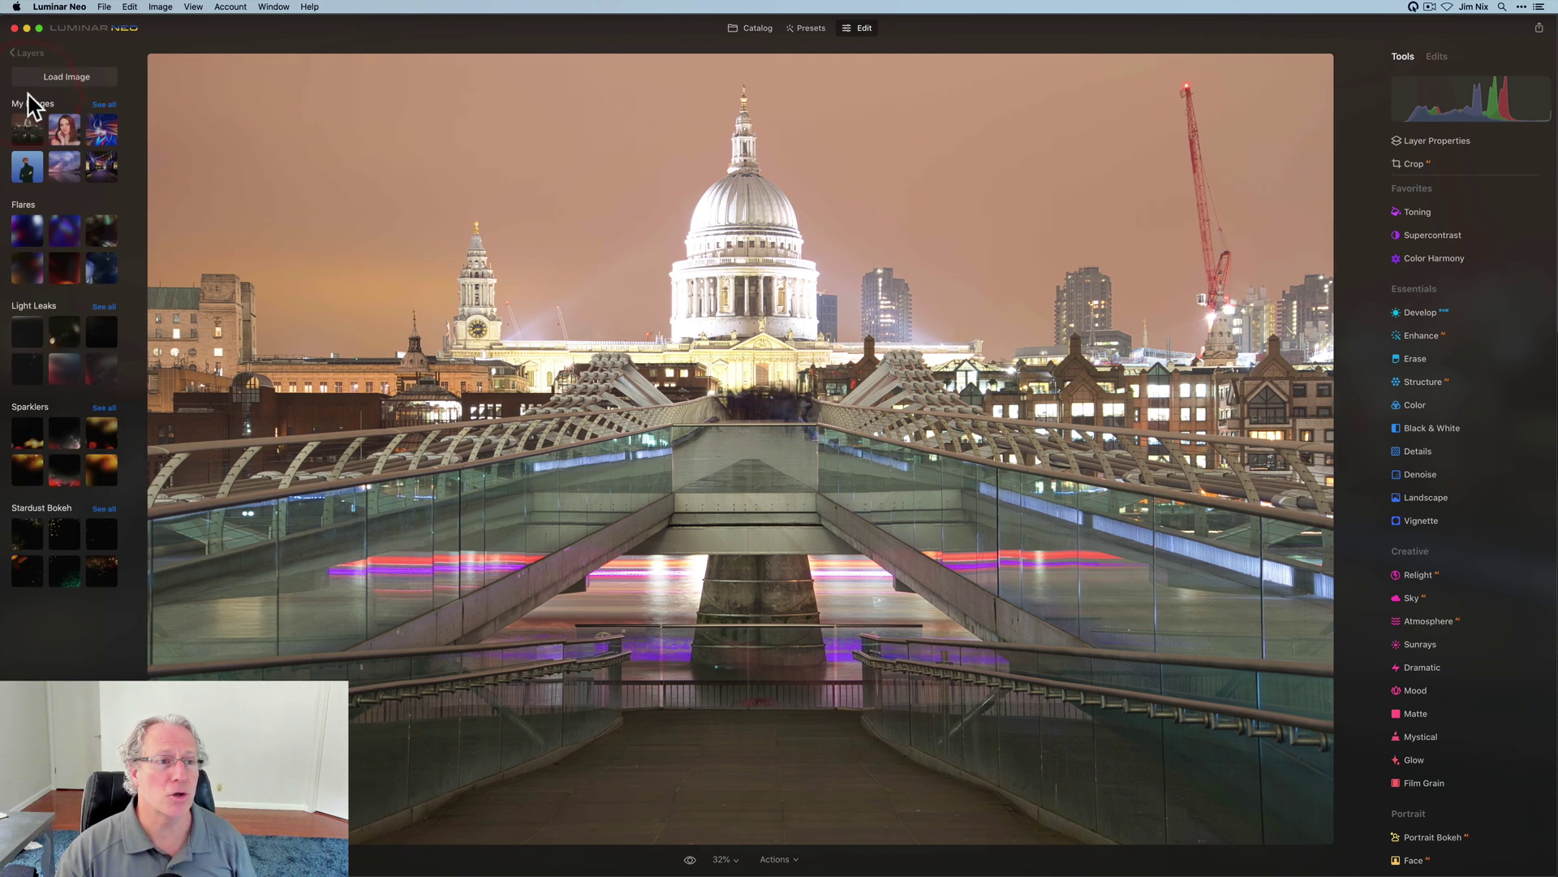
click(28, 134)
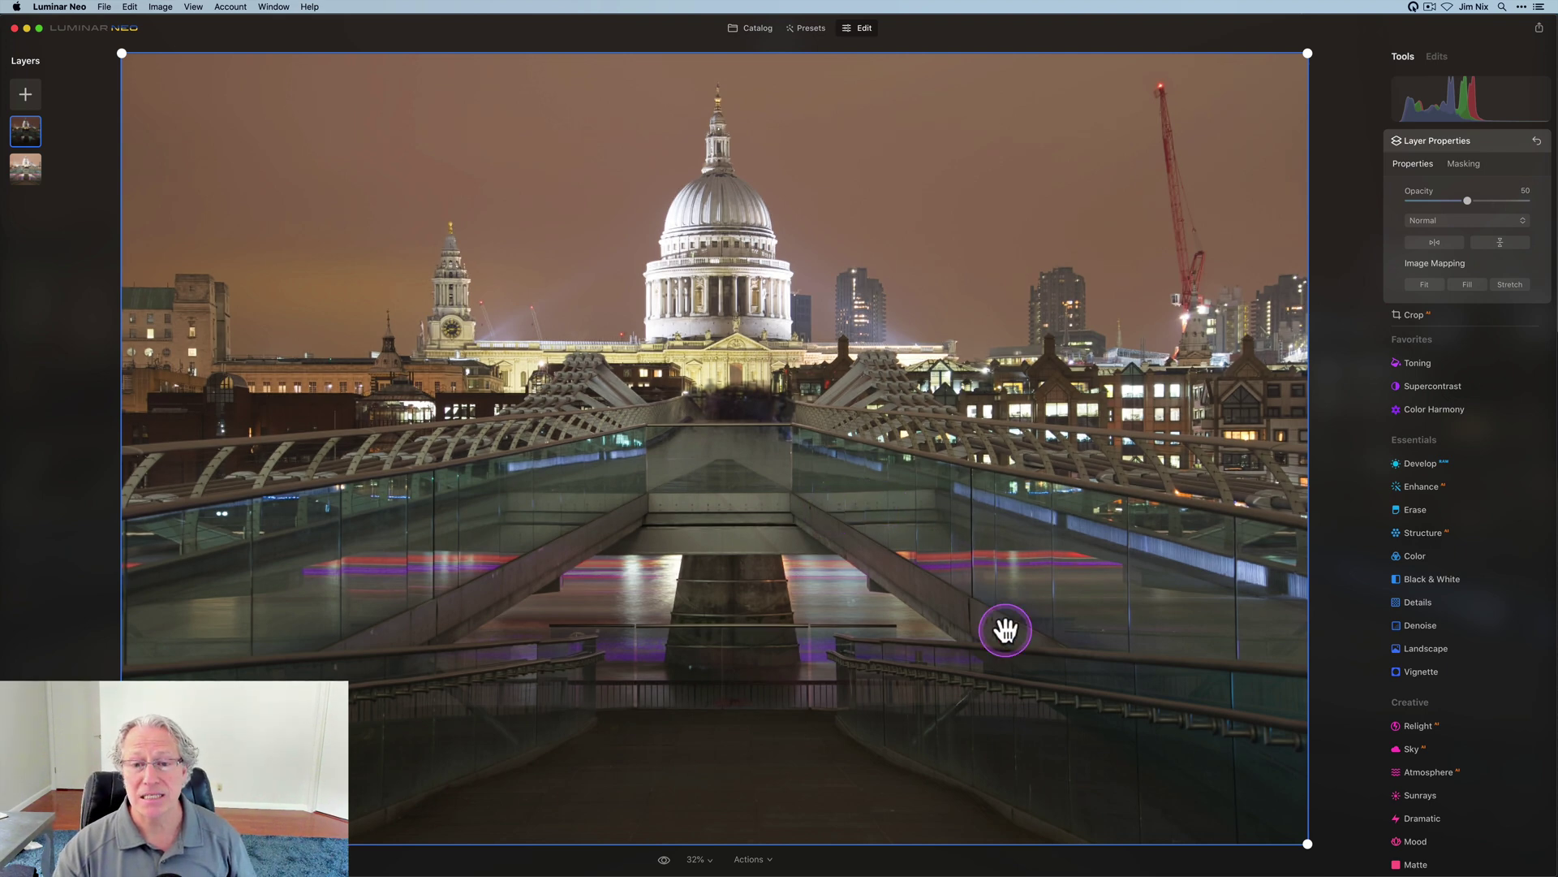
click(759, 437)
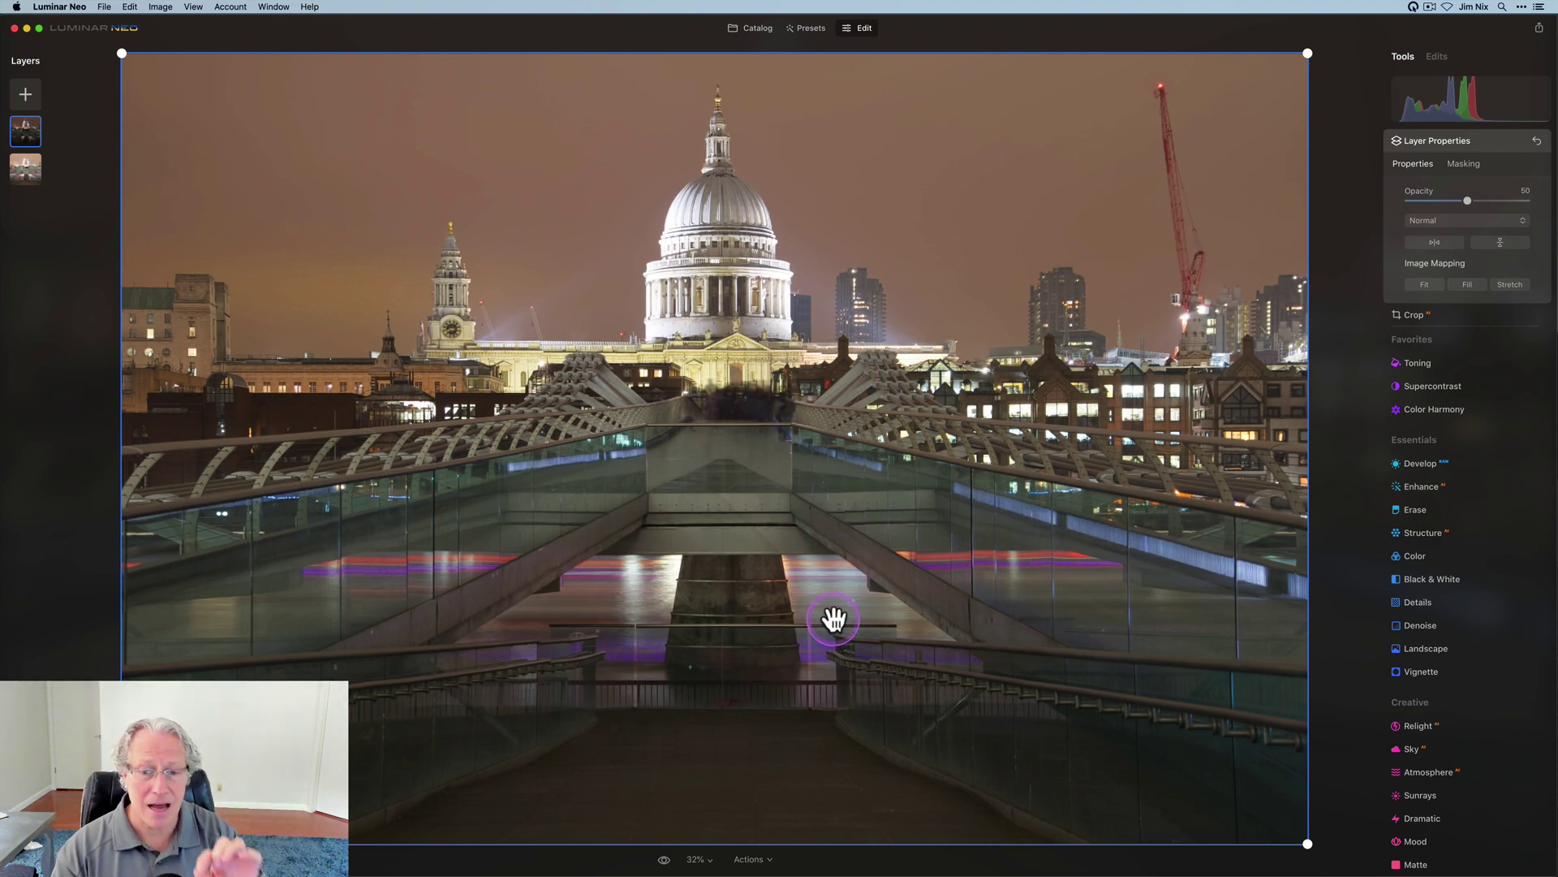
Test the new layer's opacity at 100, 0 and 50, then set it to 70.
click(1469, 201)
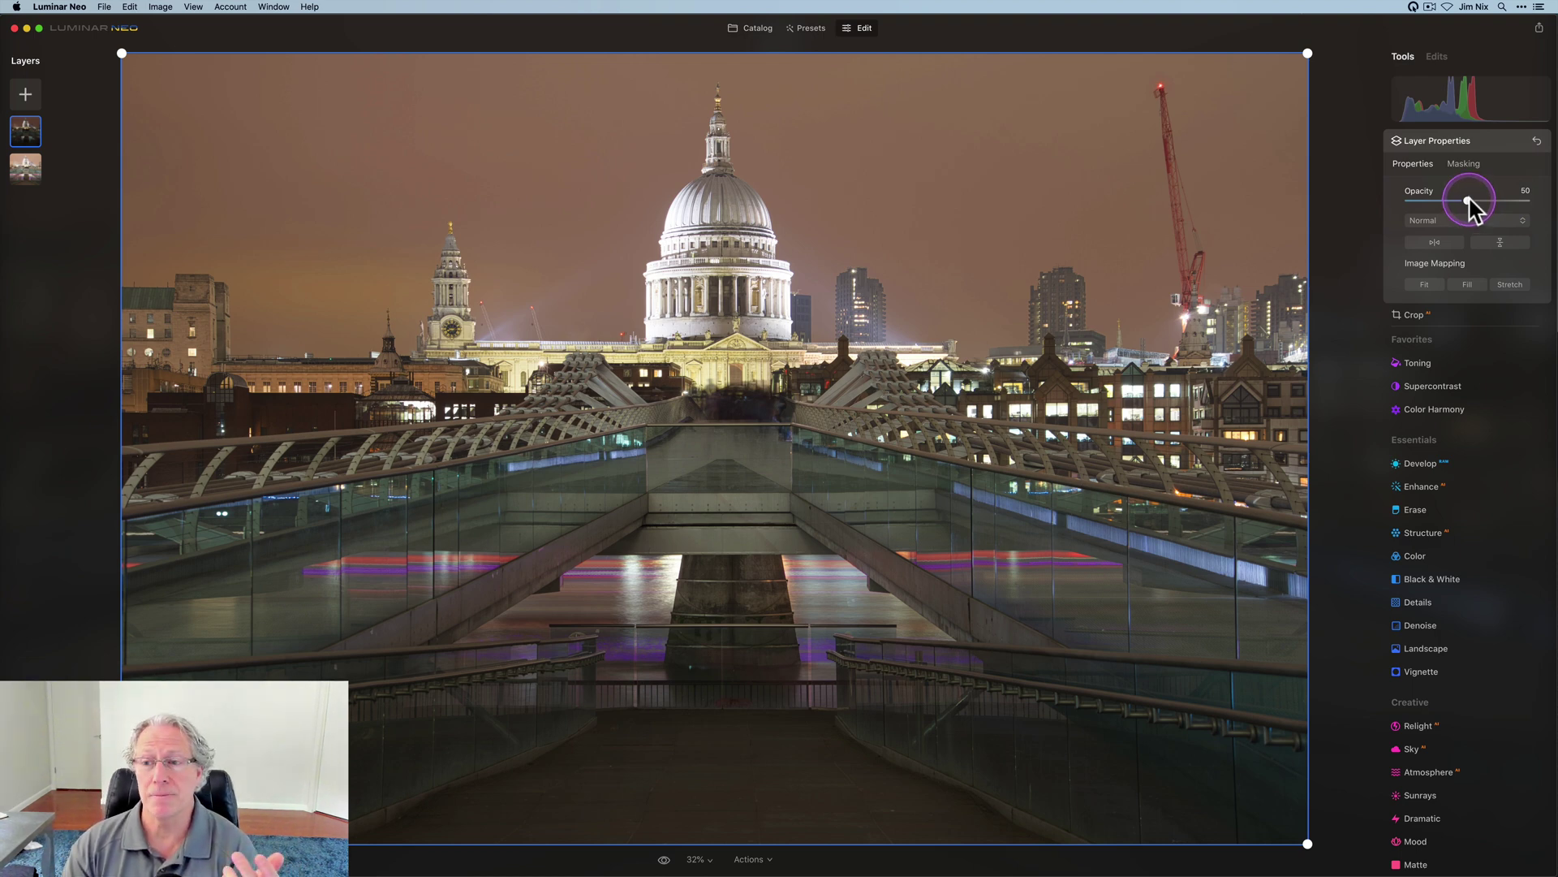
drag(1470, 201, 1526, 201)
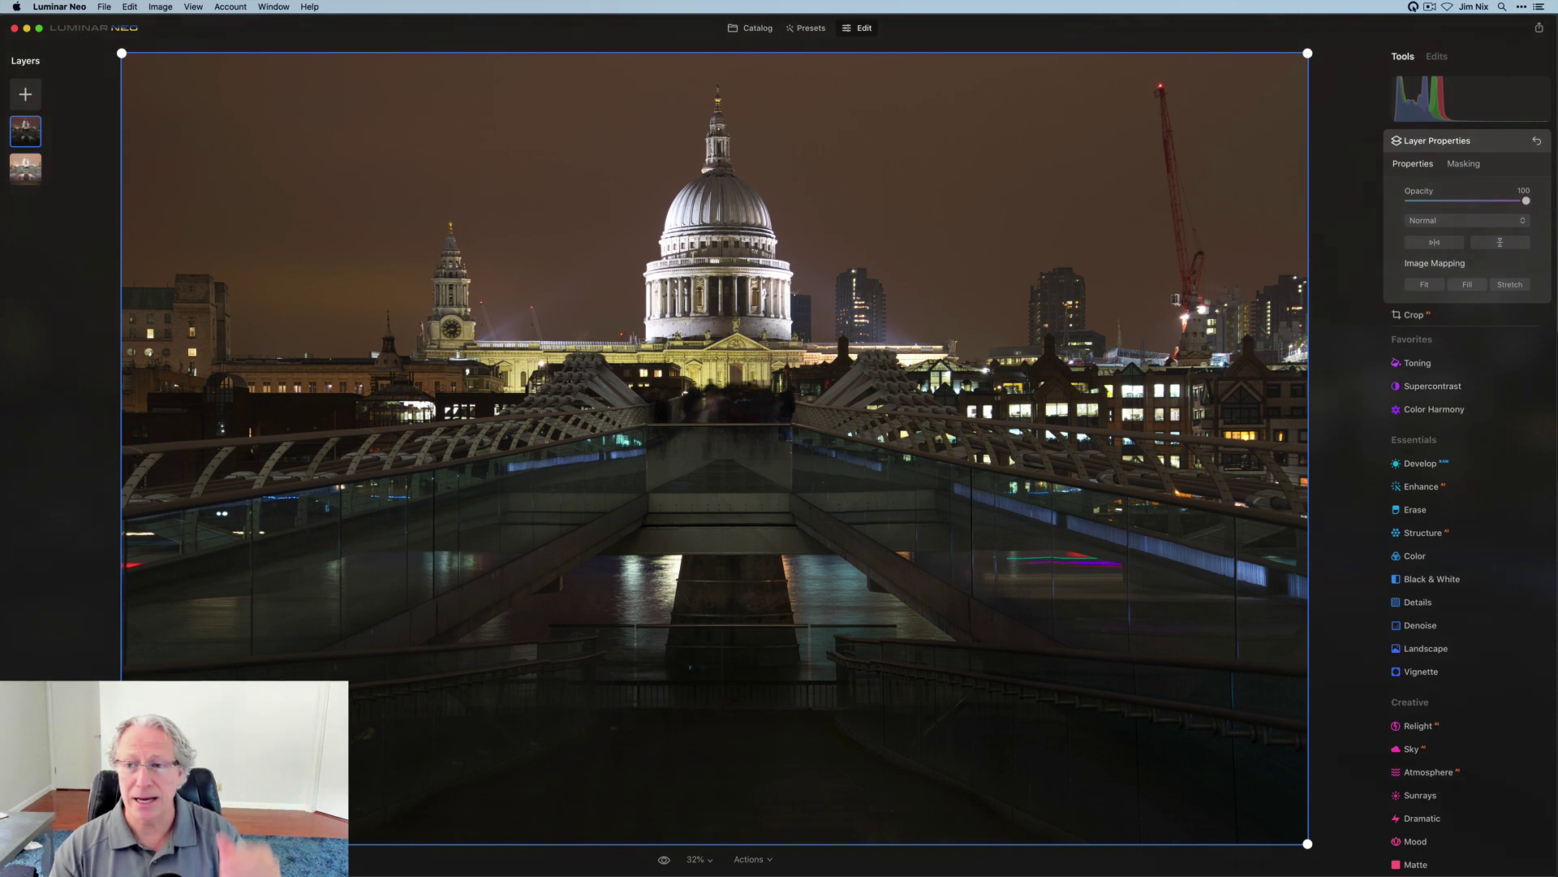
drag(1524, 201, 1357, 201)
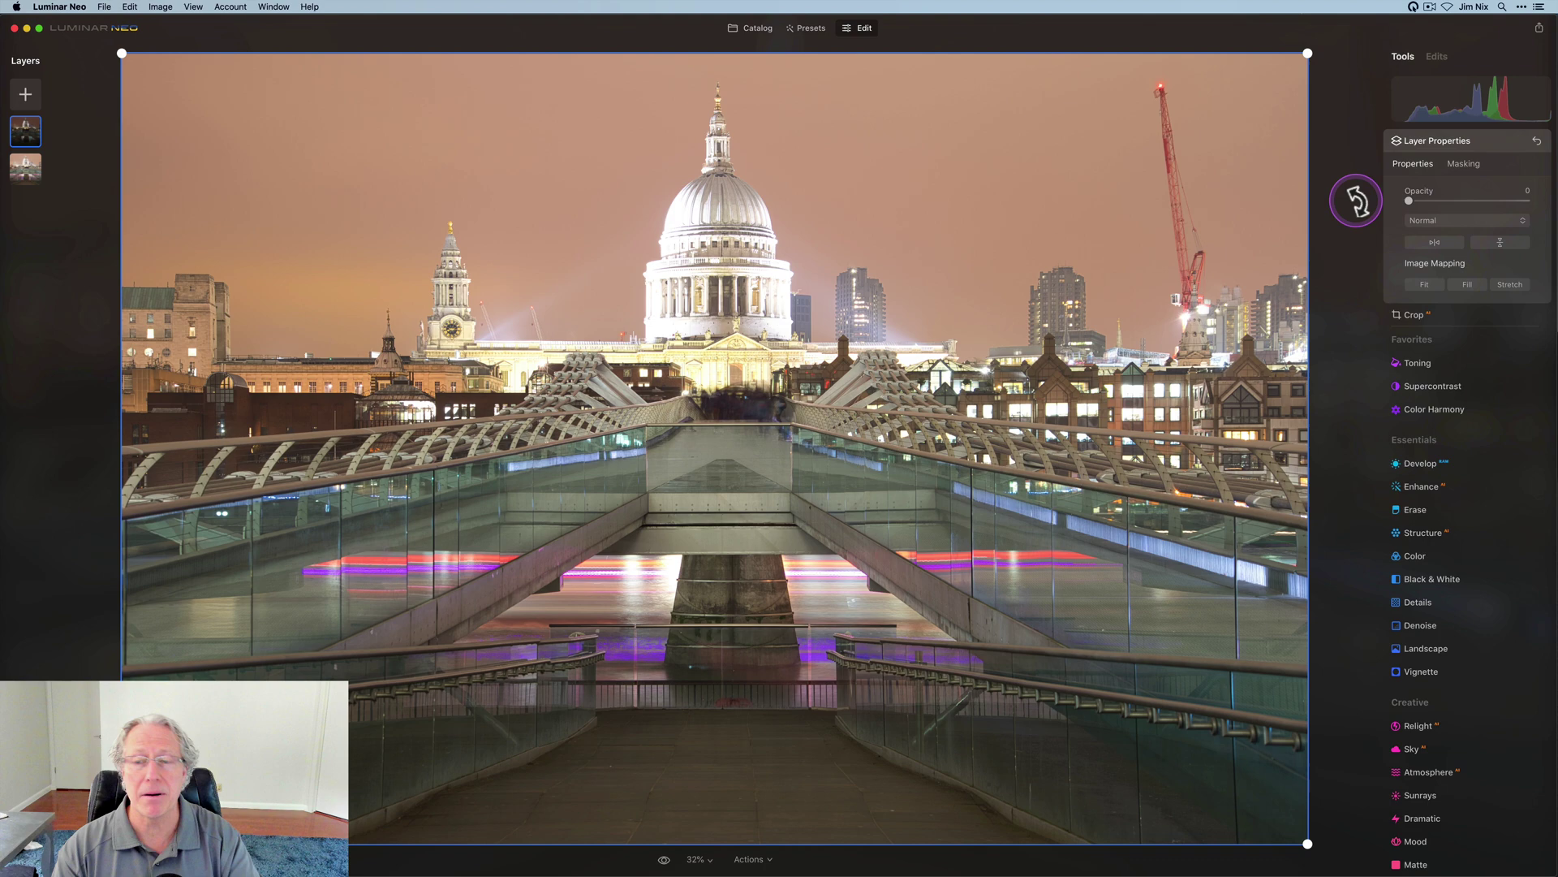
click(1410, 202)
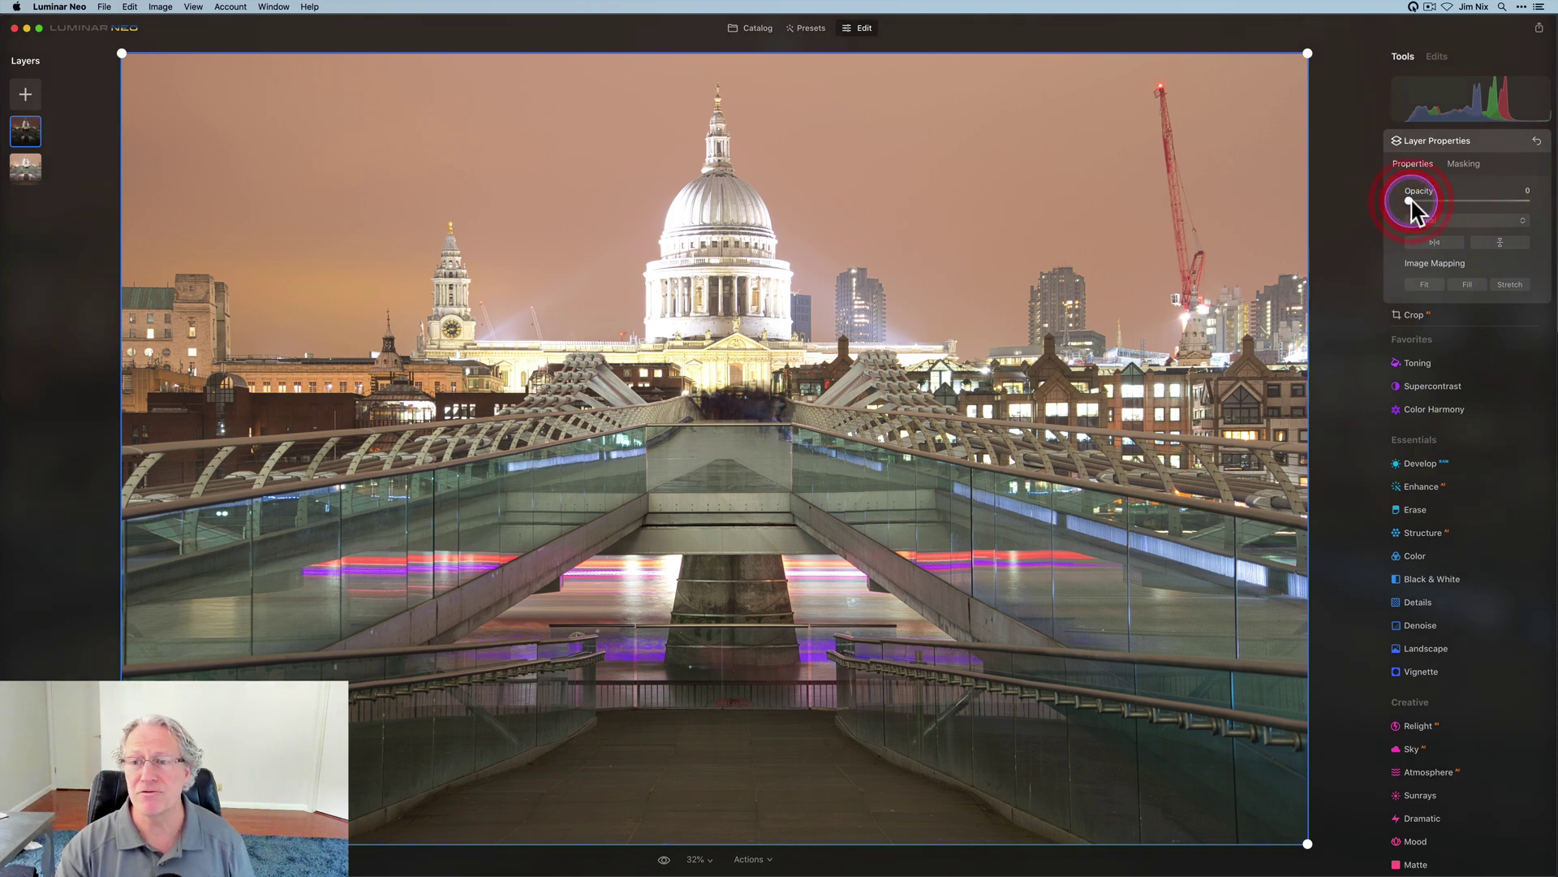
double_click(1413, 202)
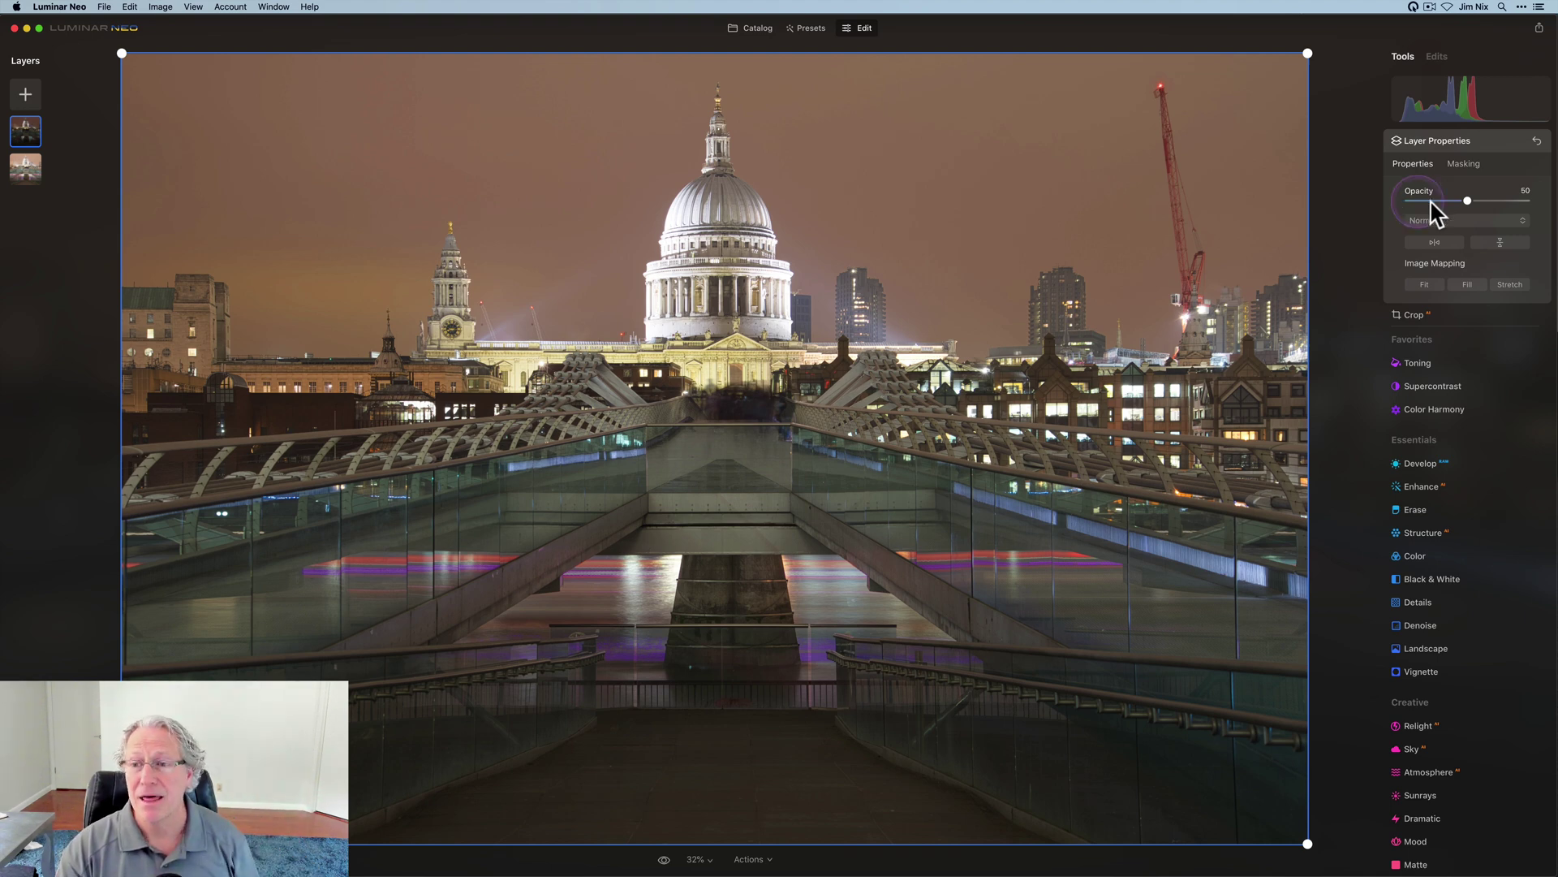
click(1468, 200)
drag(1469, 201, 1492, 198)
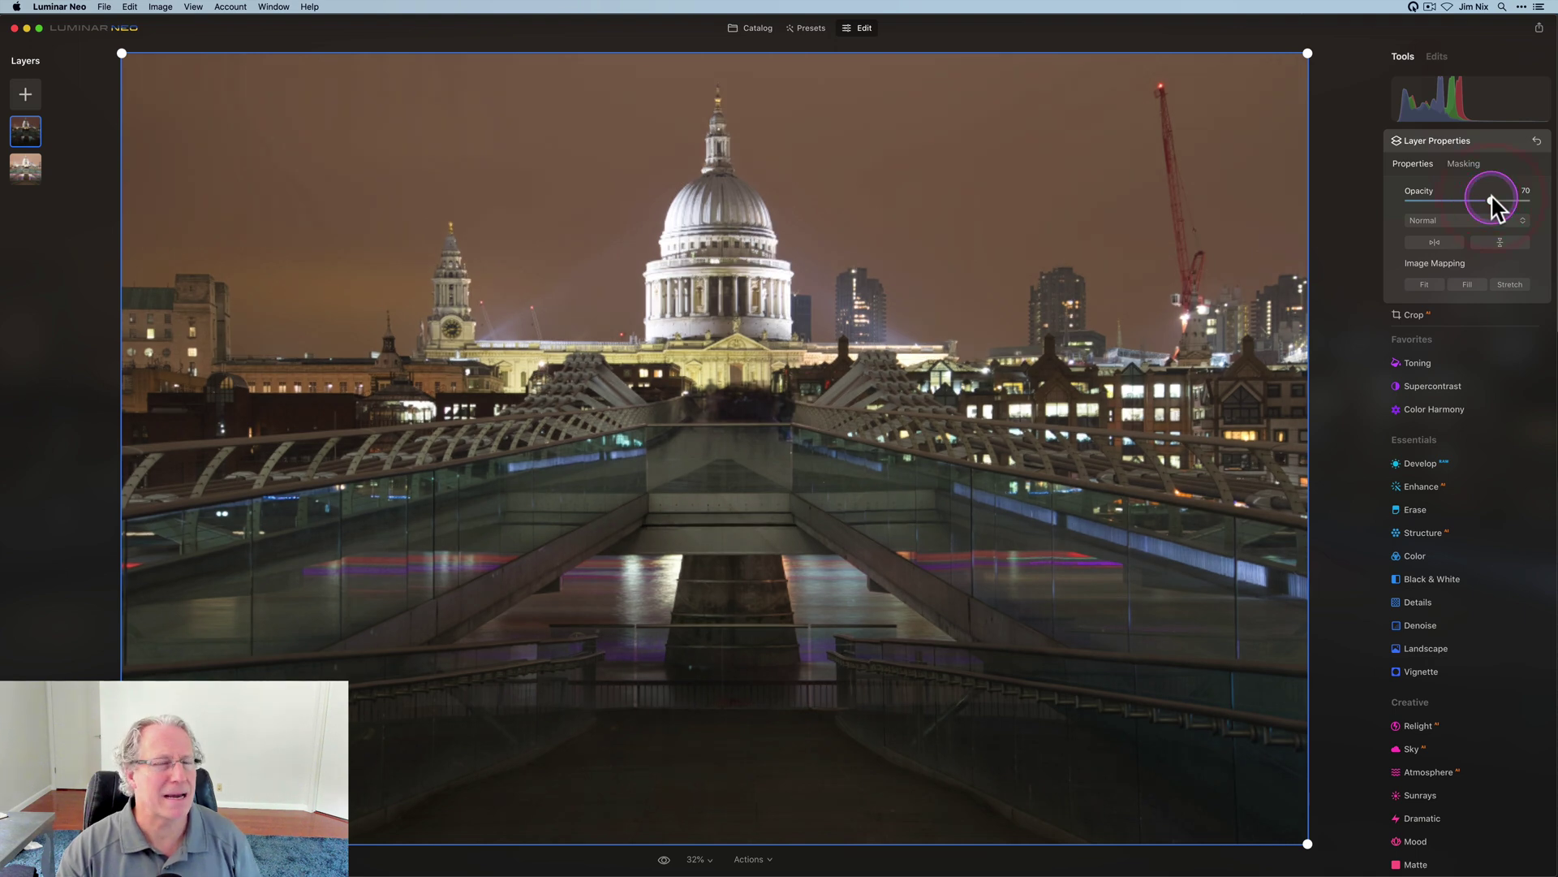
click(1457, 176)
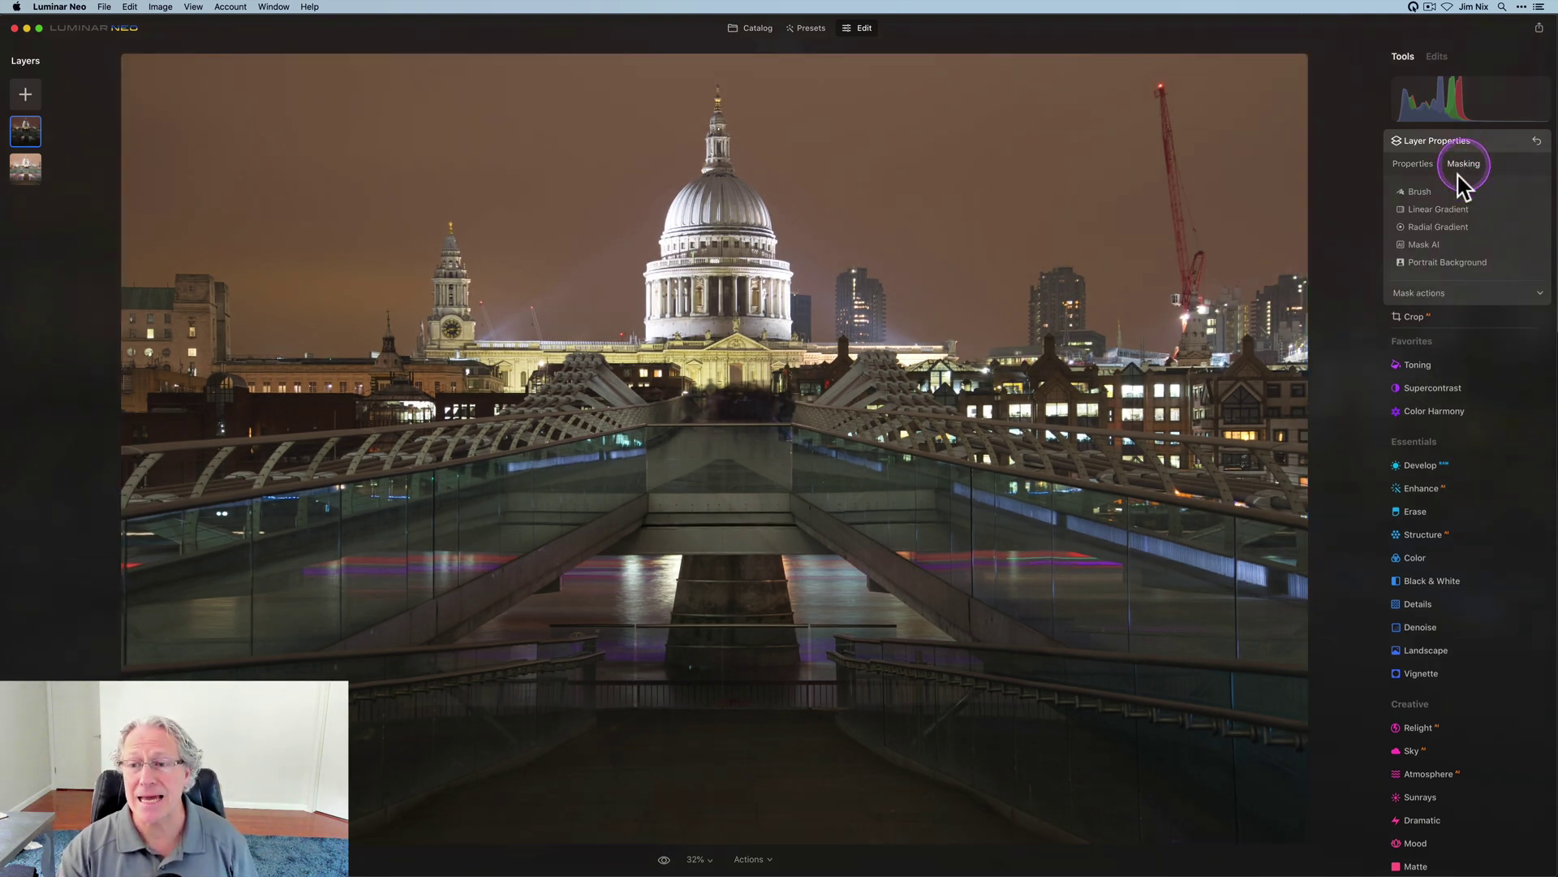
Draw a linear gradient mask across the skyline so the top layer affects only the sky.
click(1440, 209)
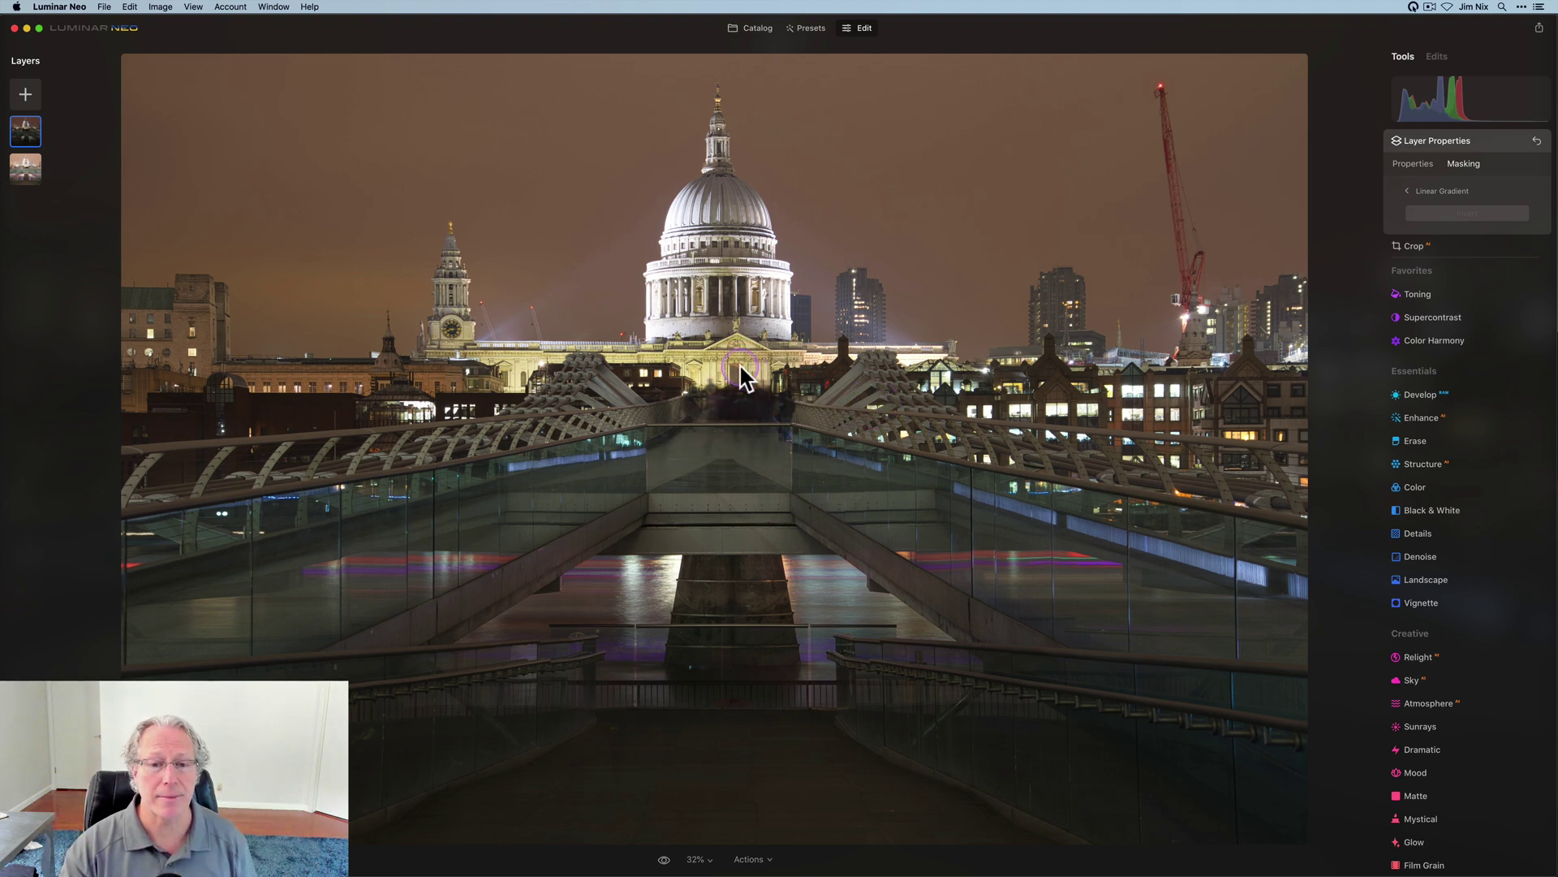
drag(739, 365, 742, 424)
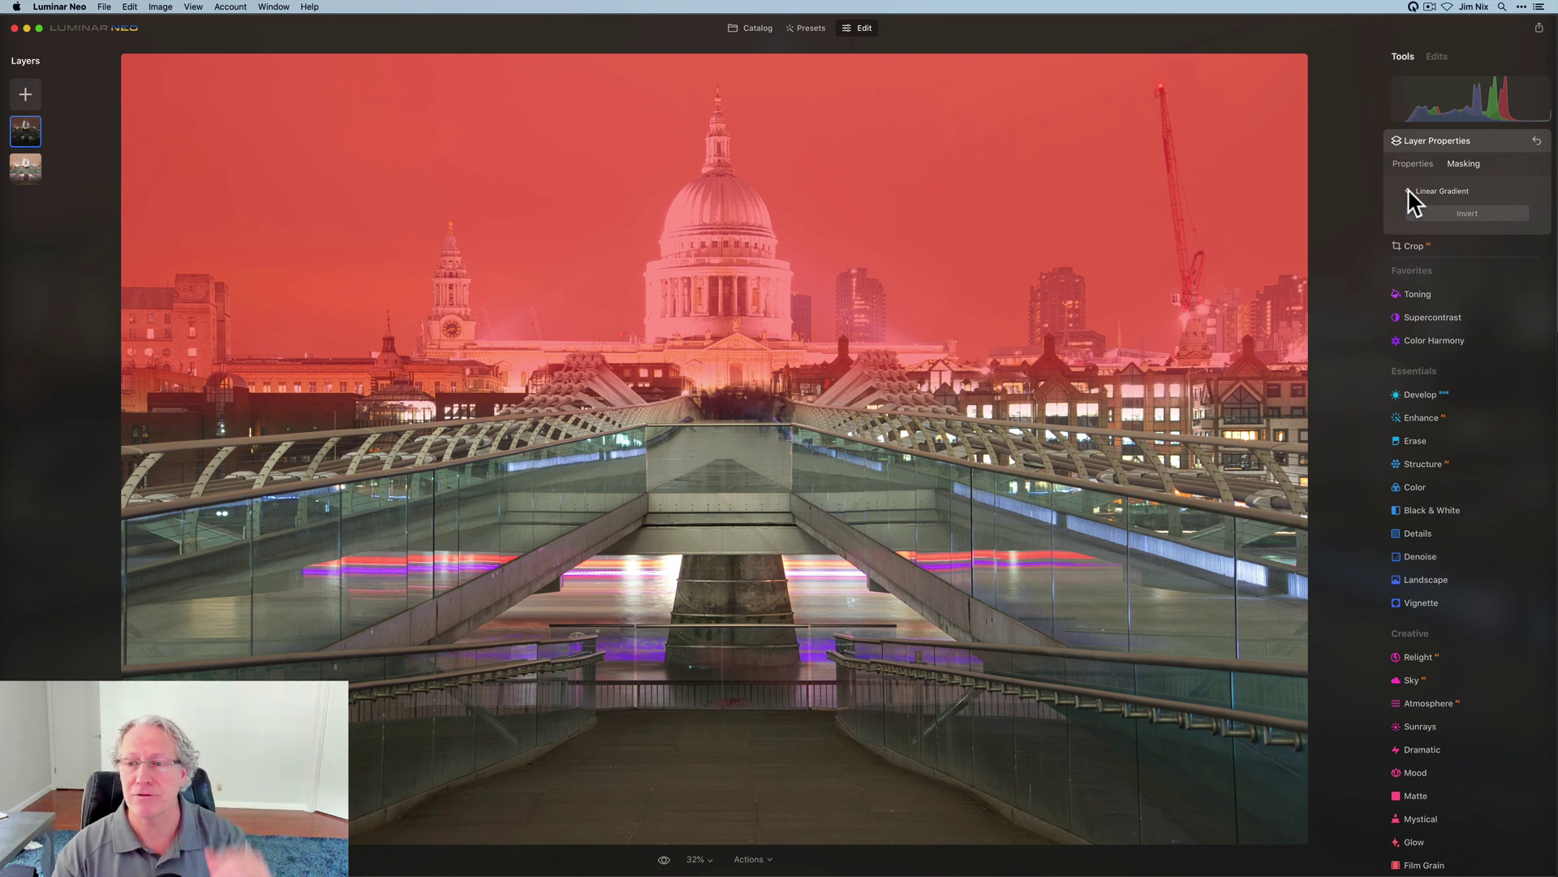
click(1409, 195)
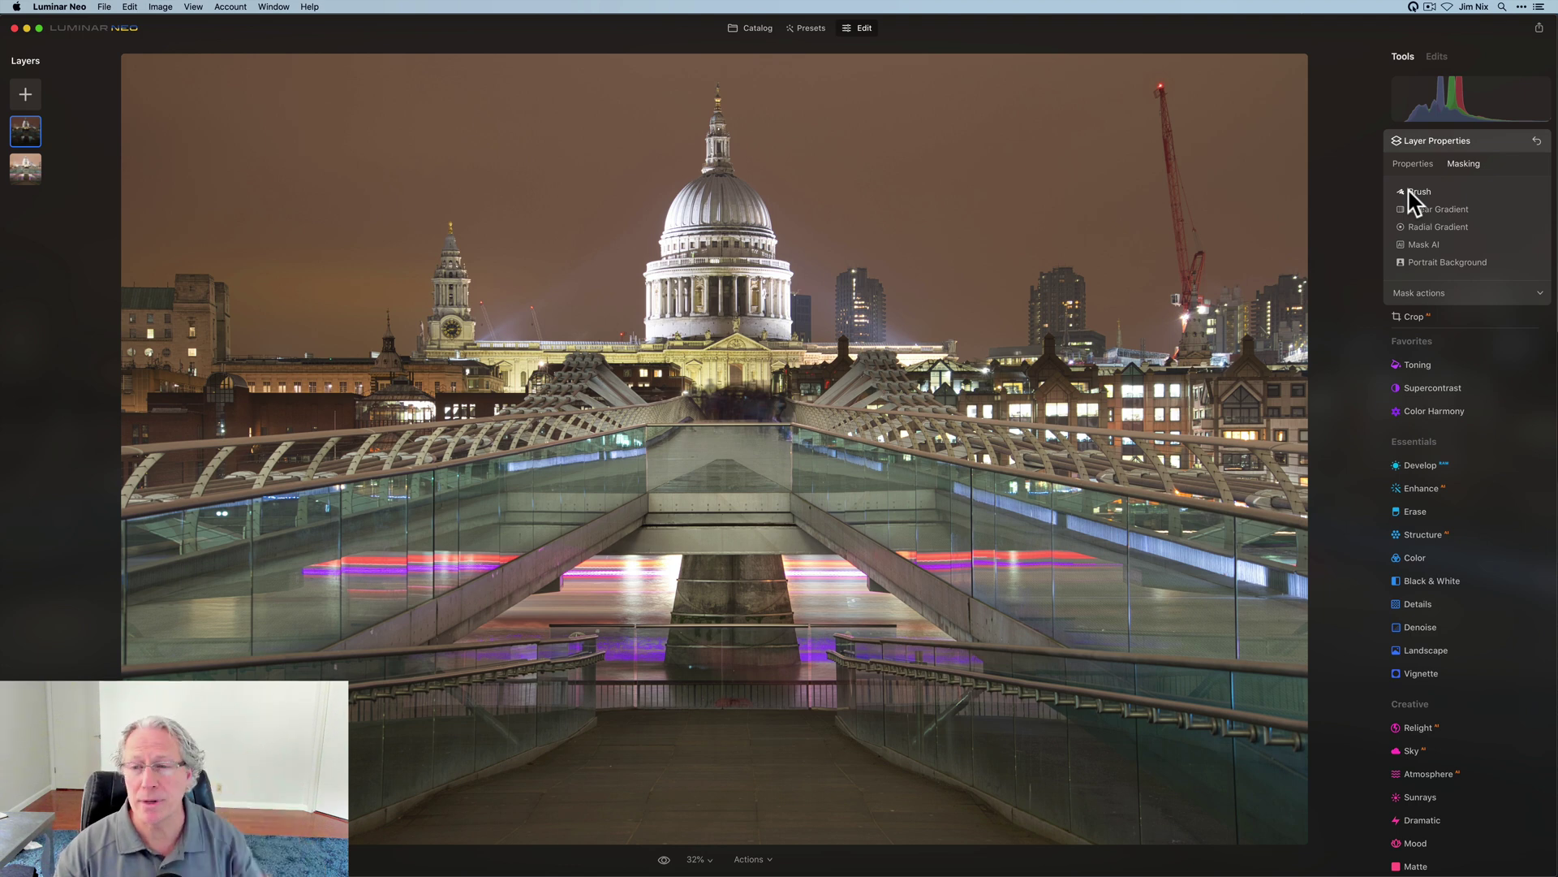
click(1328, 221)
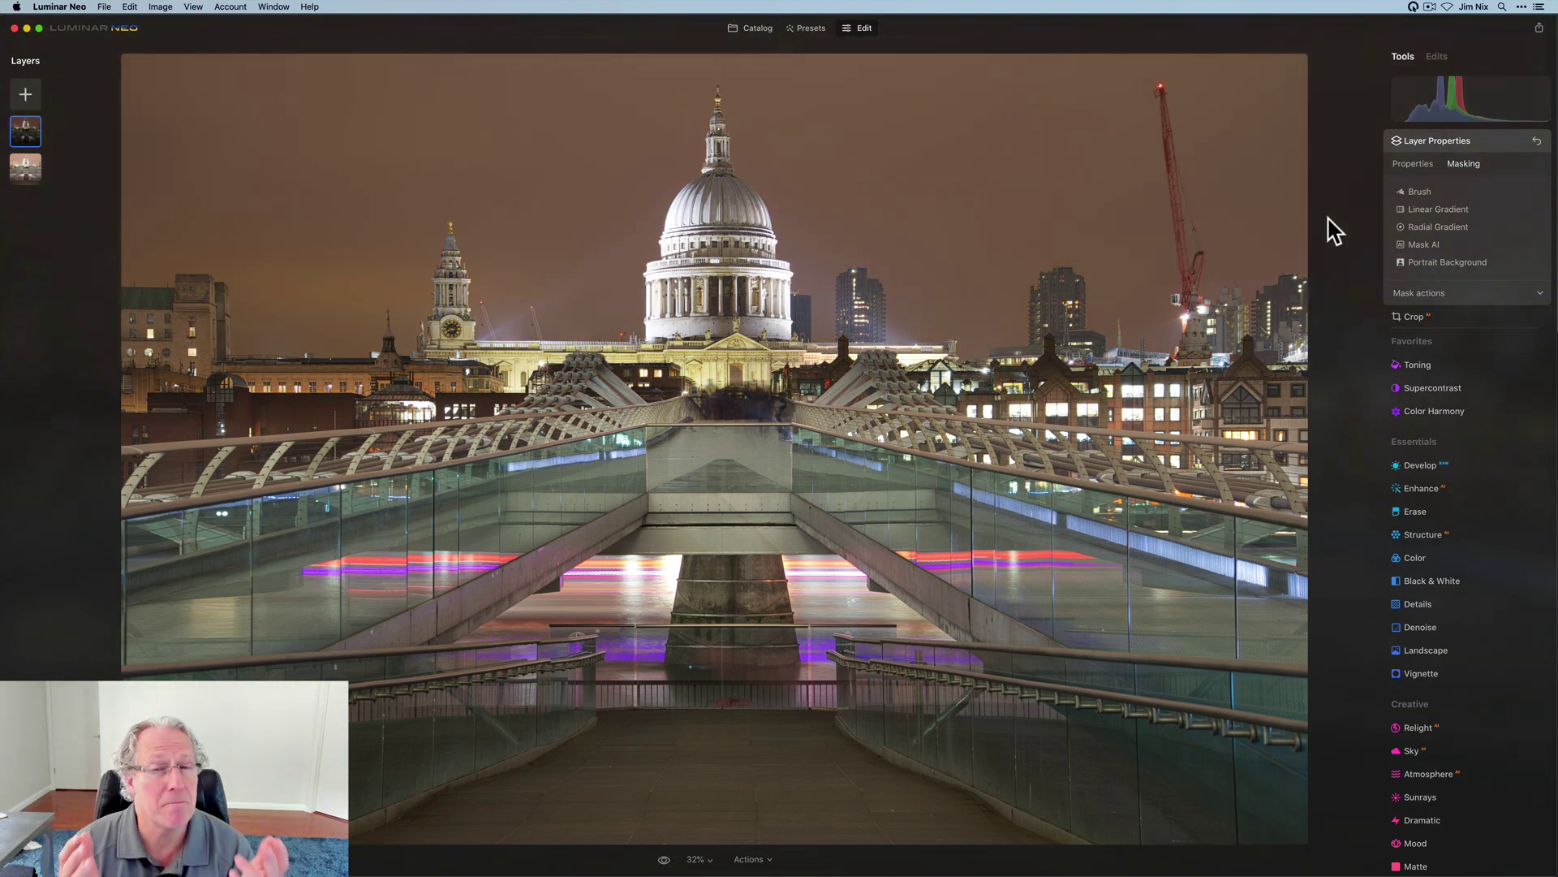
drag(1432, 459, 66, 149)
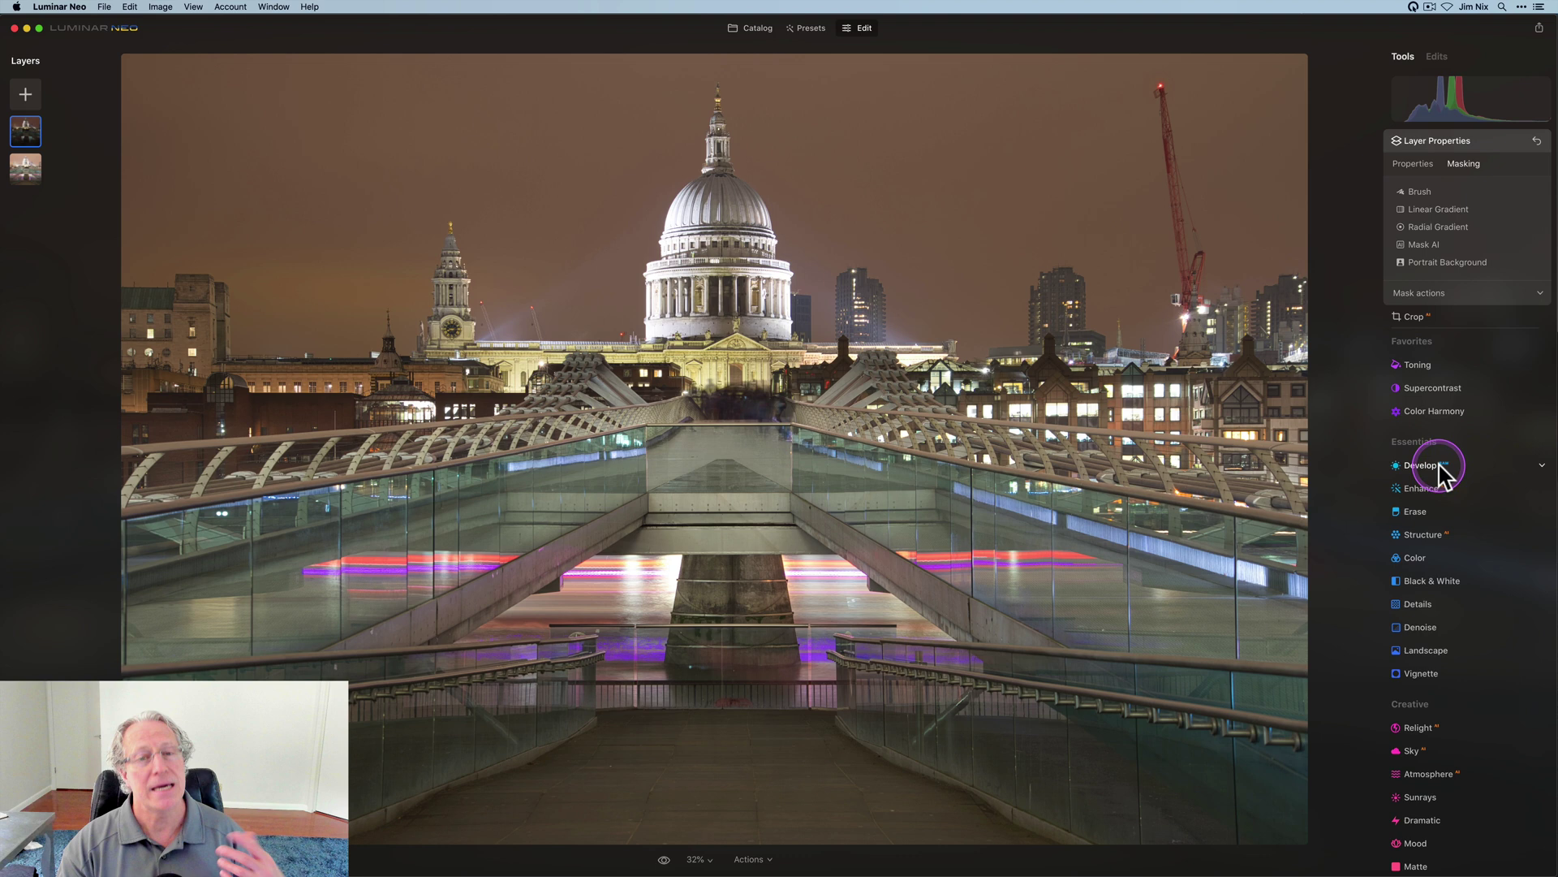
Test the masked top layer at higher and lower opacities, settle on 65, and collapse Layer Properties.
click(1410, 163)
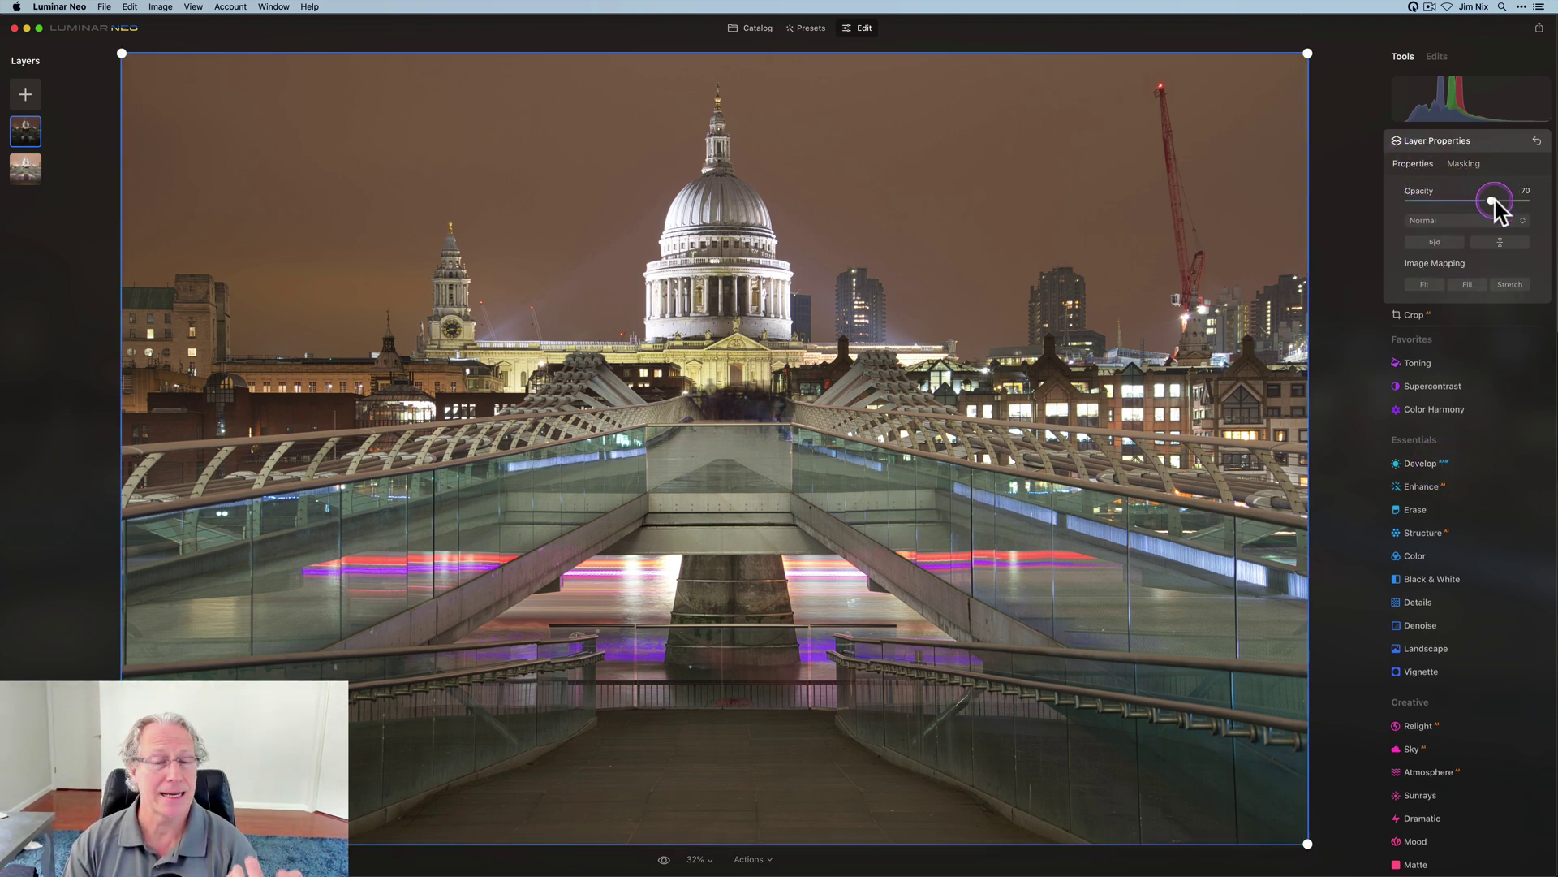
drag(1494, 201, 1554, 201)
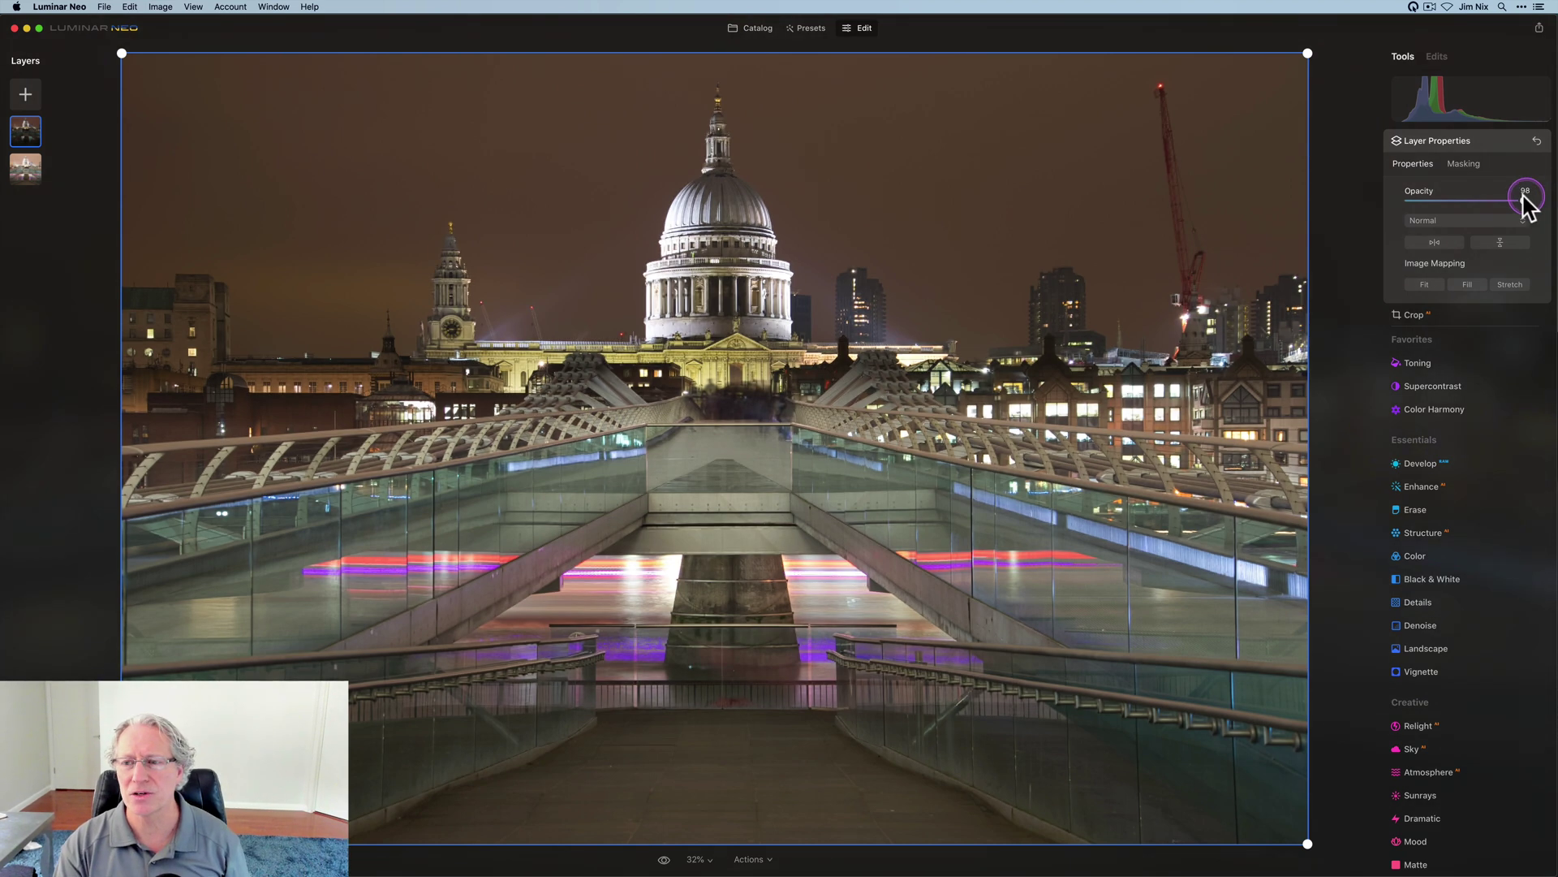
drag(1524, 200, 1484, 199)
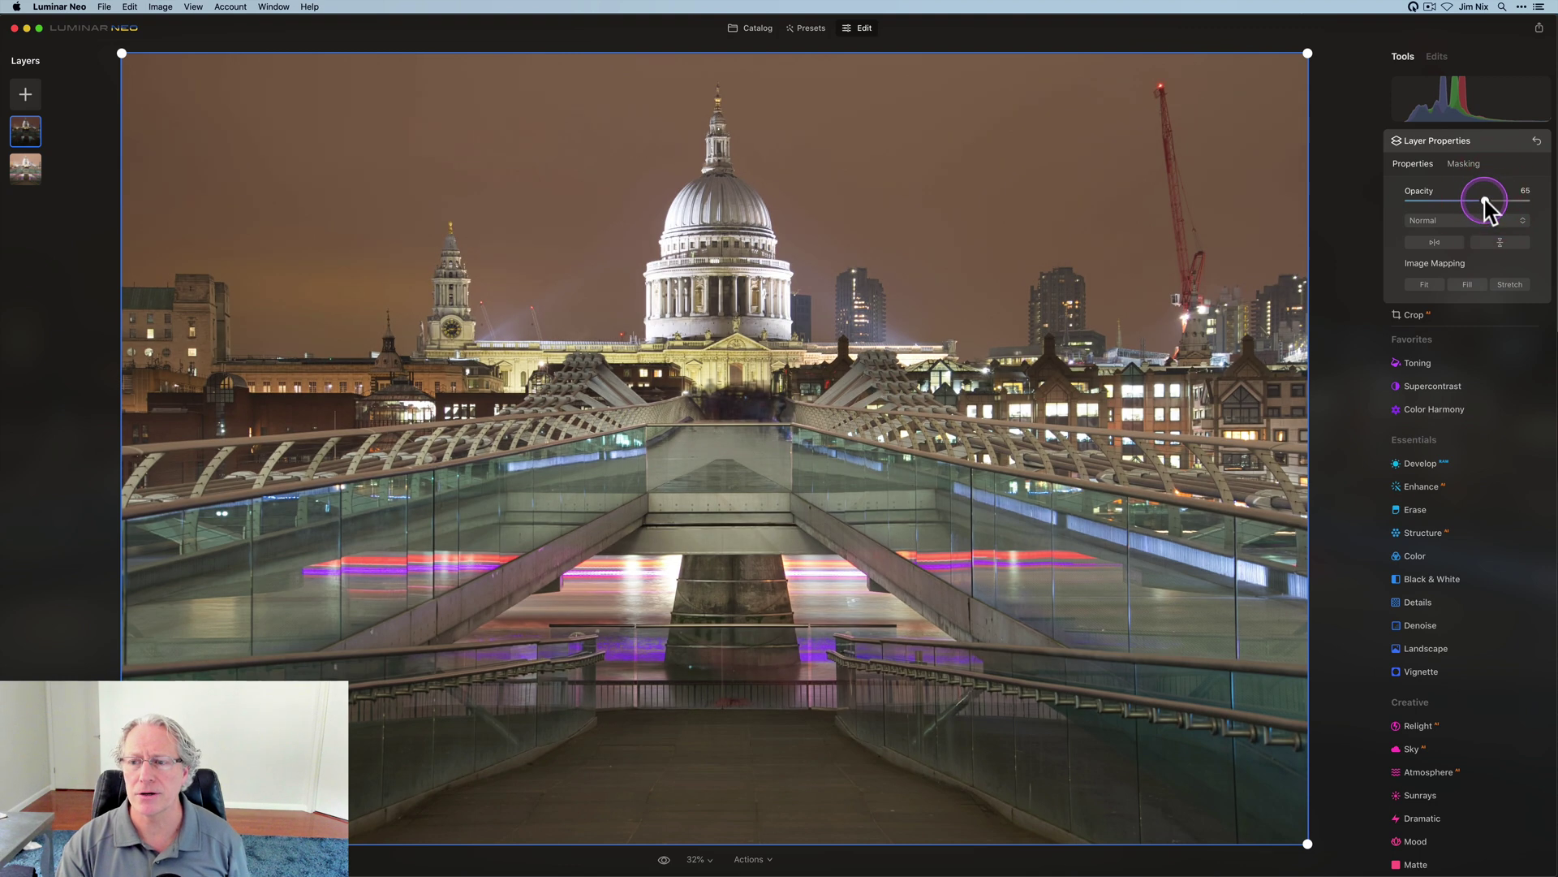
mouse_move(1484, 198)
mouse_down()
mouse_move(1465, 201)
mouse_move(1487, 200)
mouse_up()
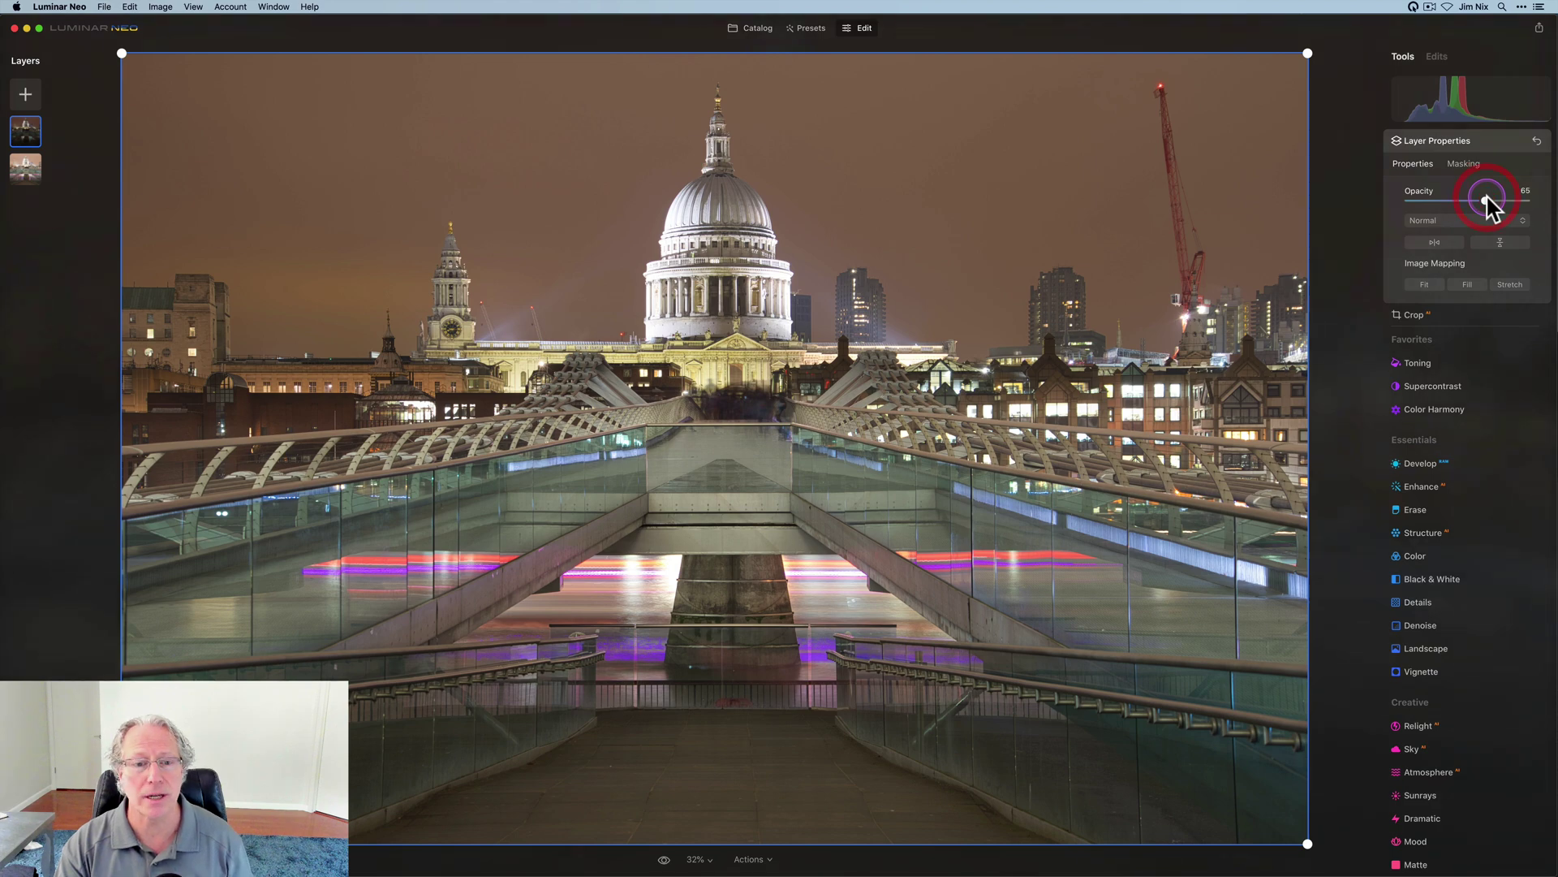
drag(1487, 200, 1486, 200)
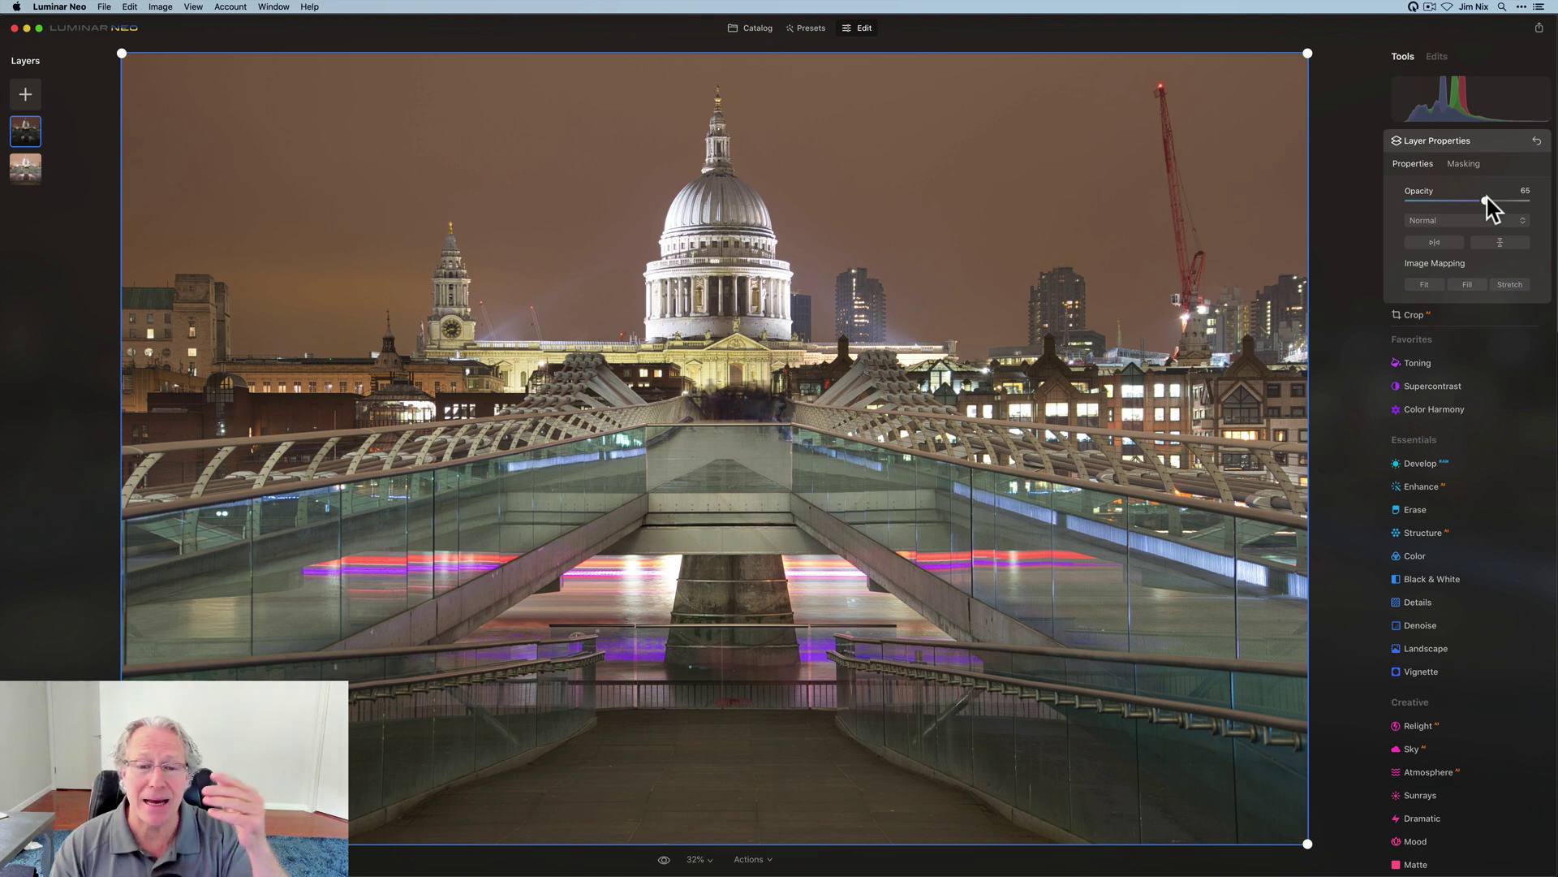
click(1440, 145)
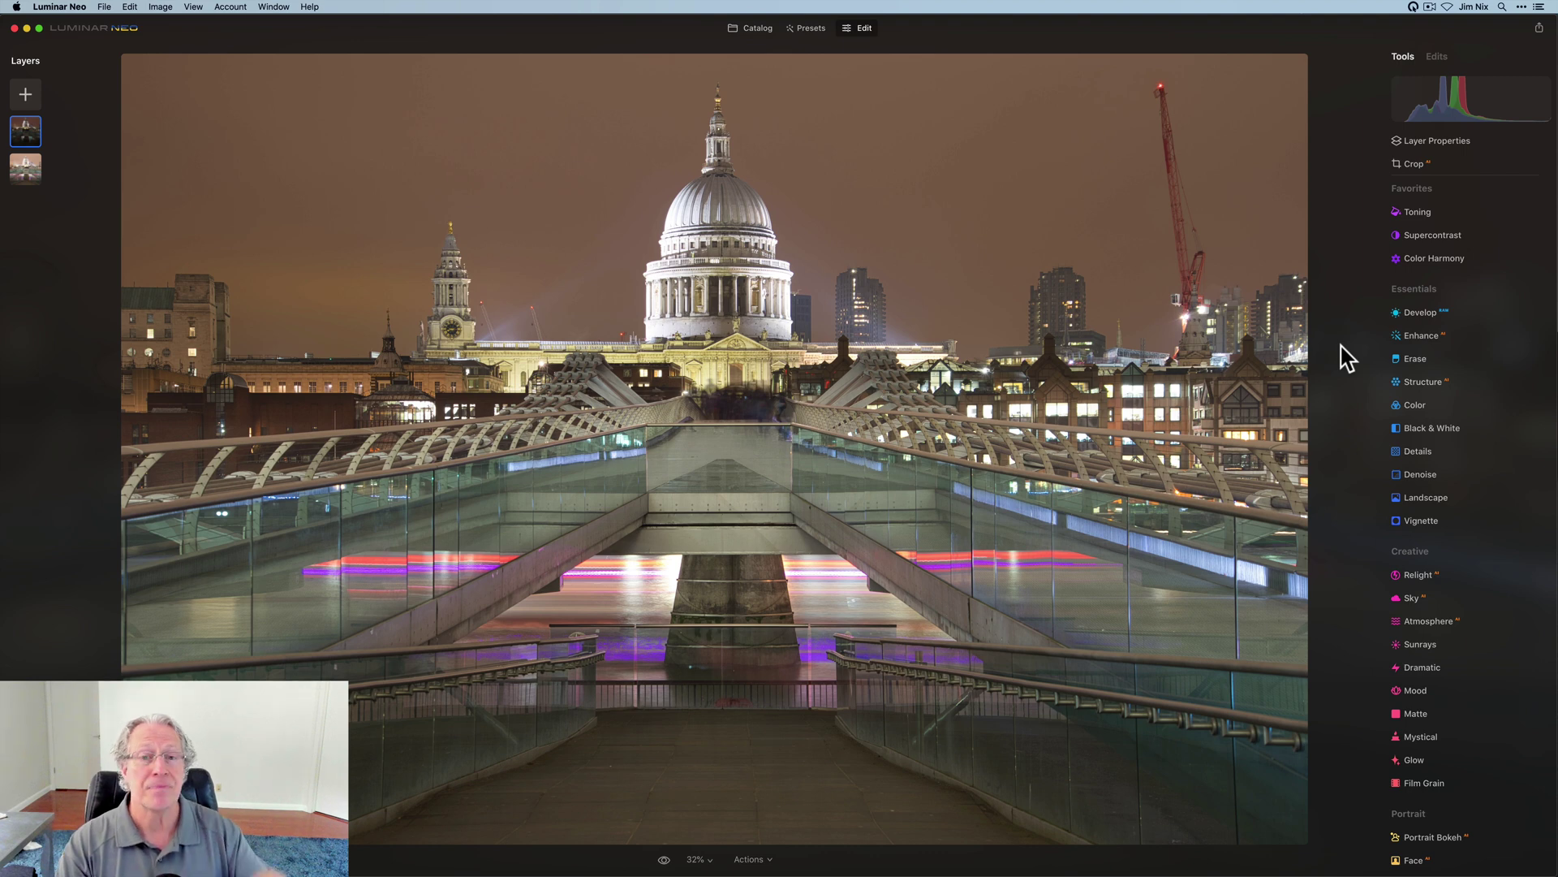
Pull the top layer's Develop Highlights down to -100, comparing the effect on the dome.
click(1426, 314)
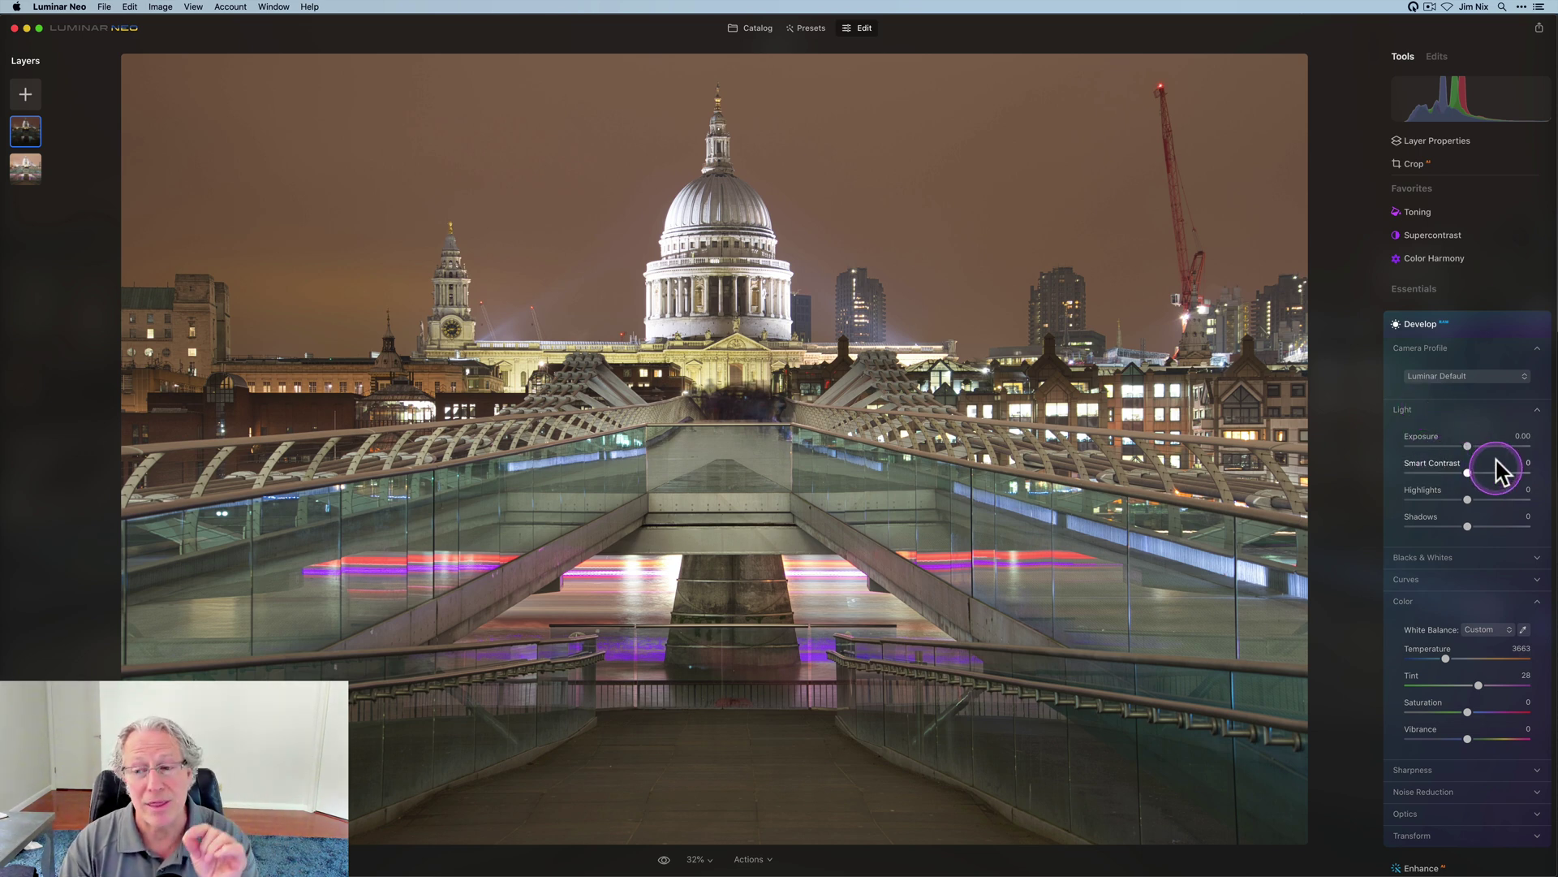
scroll(1485, 455, down, 2)
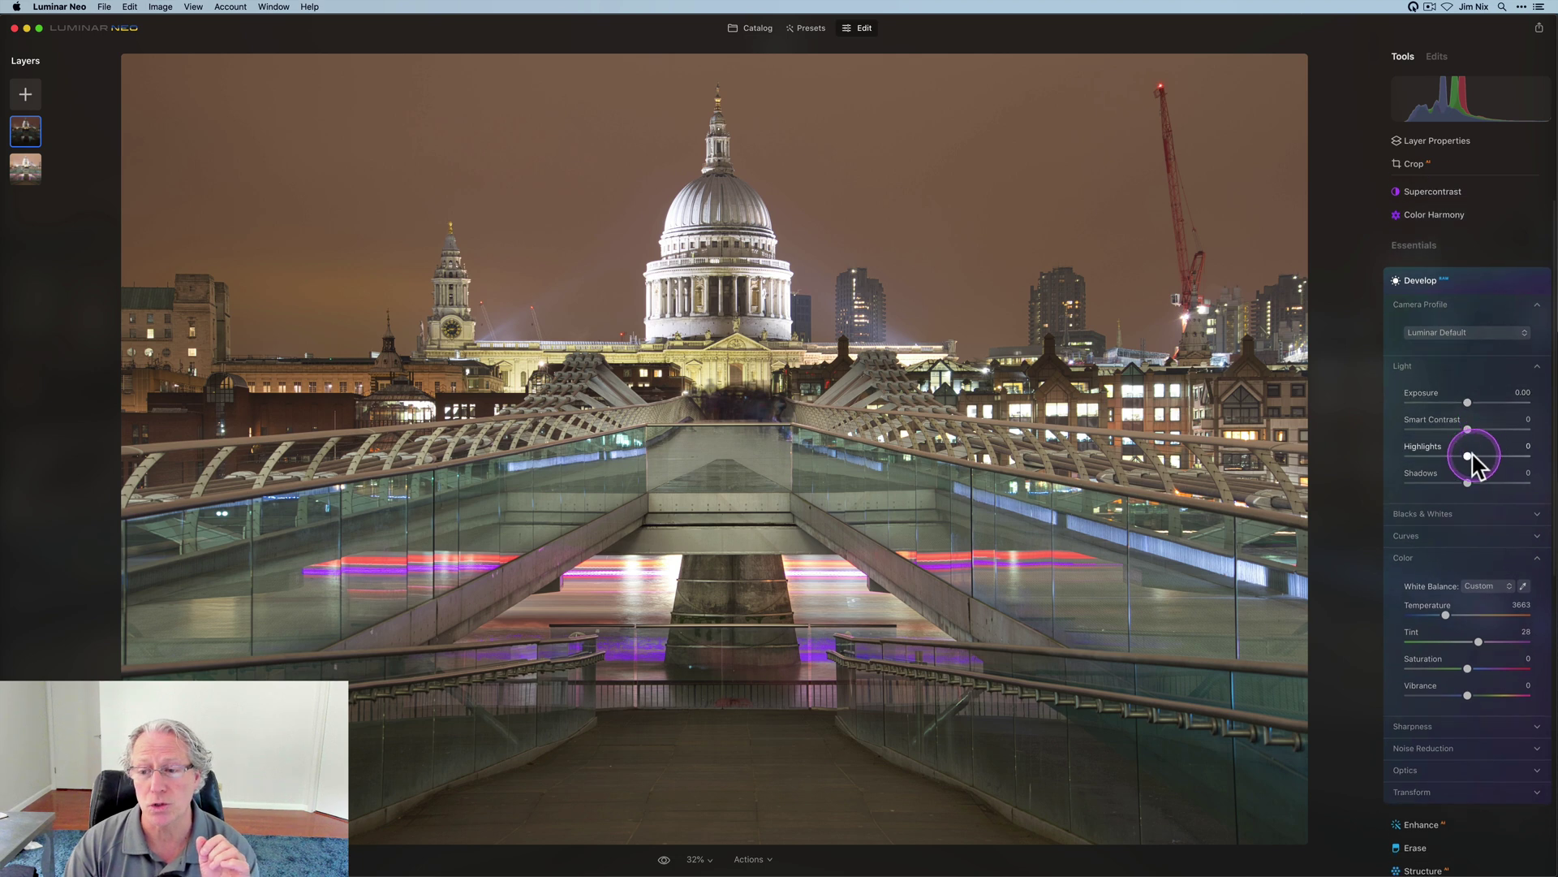
drag(1467, 456, 1317, 463)
drag(1412, 467, 989, 505)
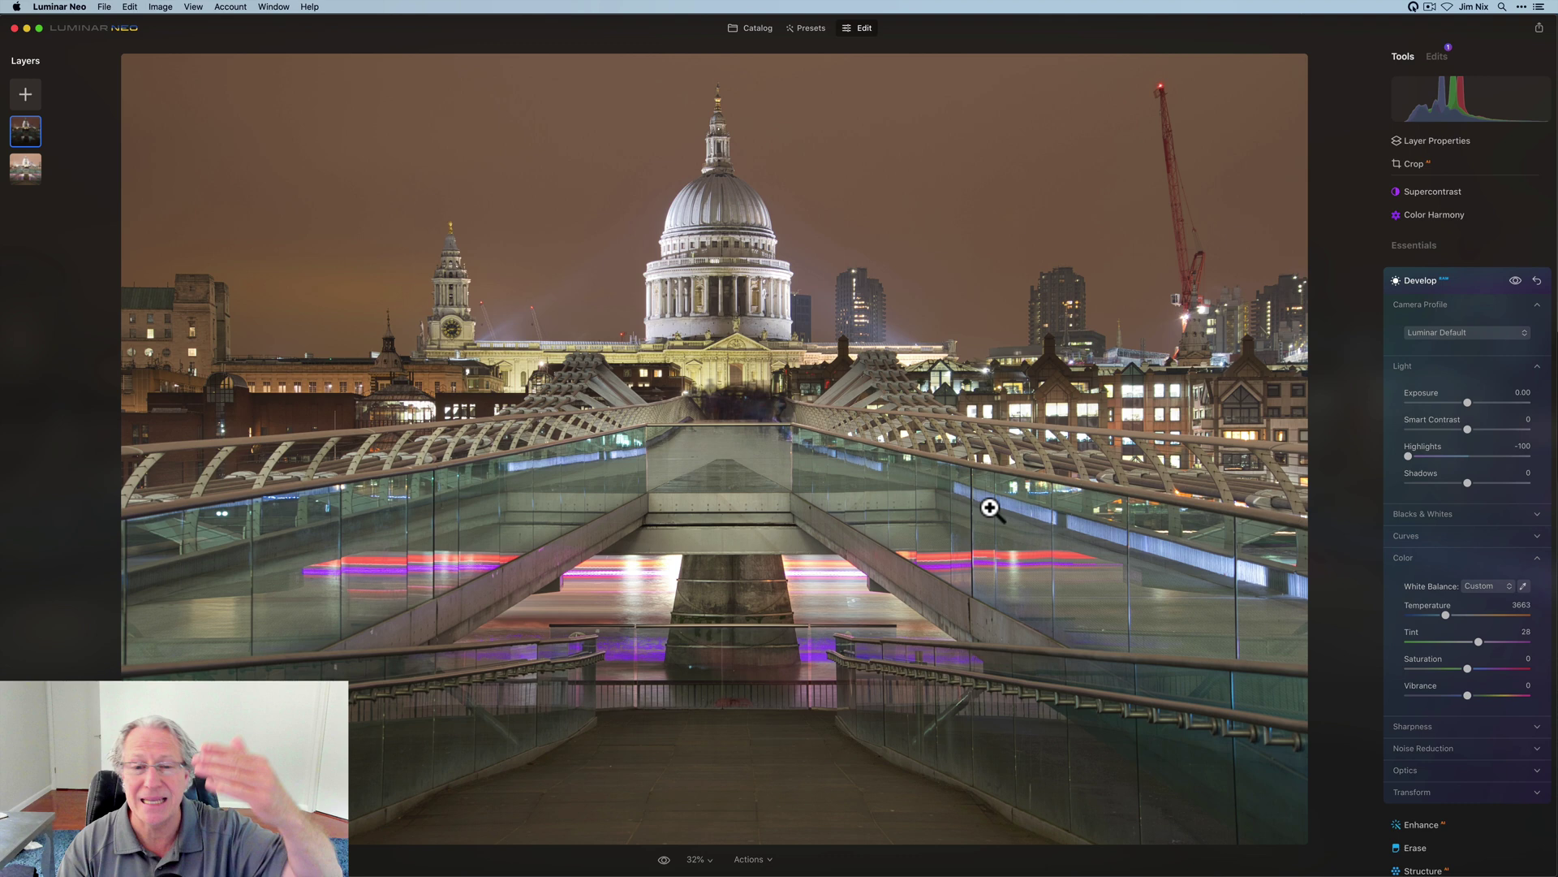
click(763, 475)
click(1436, 466)
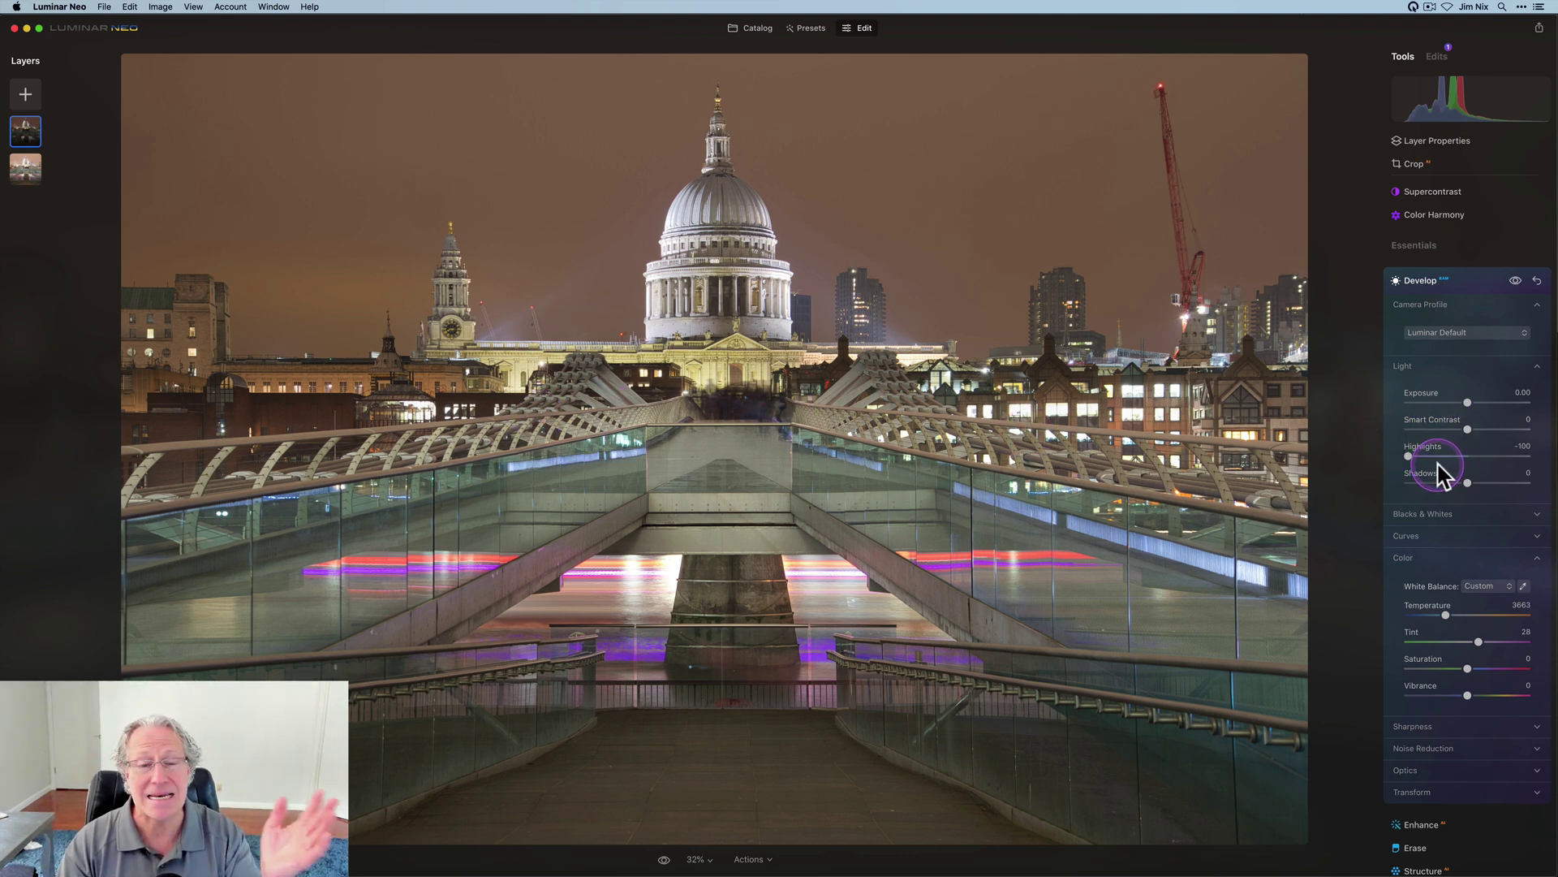
Raise Smart Contrast to 45 and lower Whites to -39 on the top layer.
click(1472, 433)
drag(1473, 433, 1496, 426)
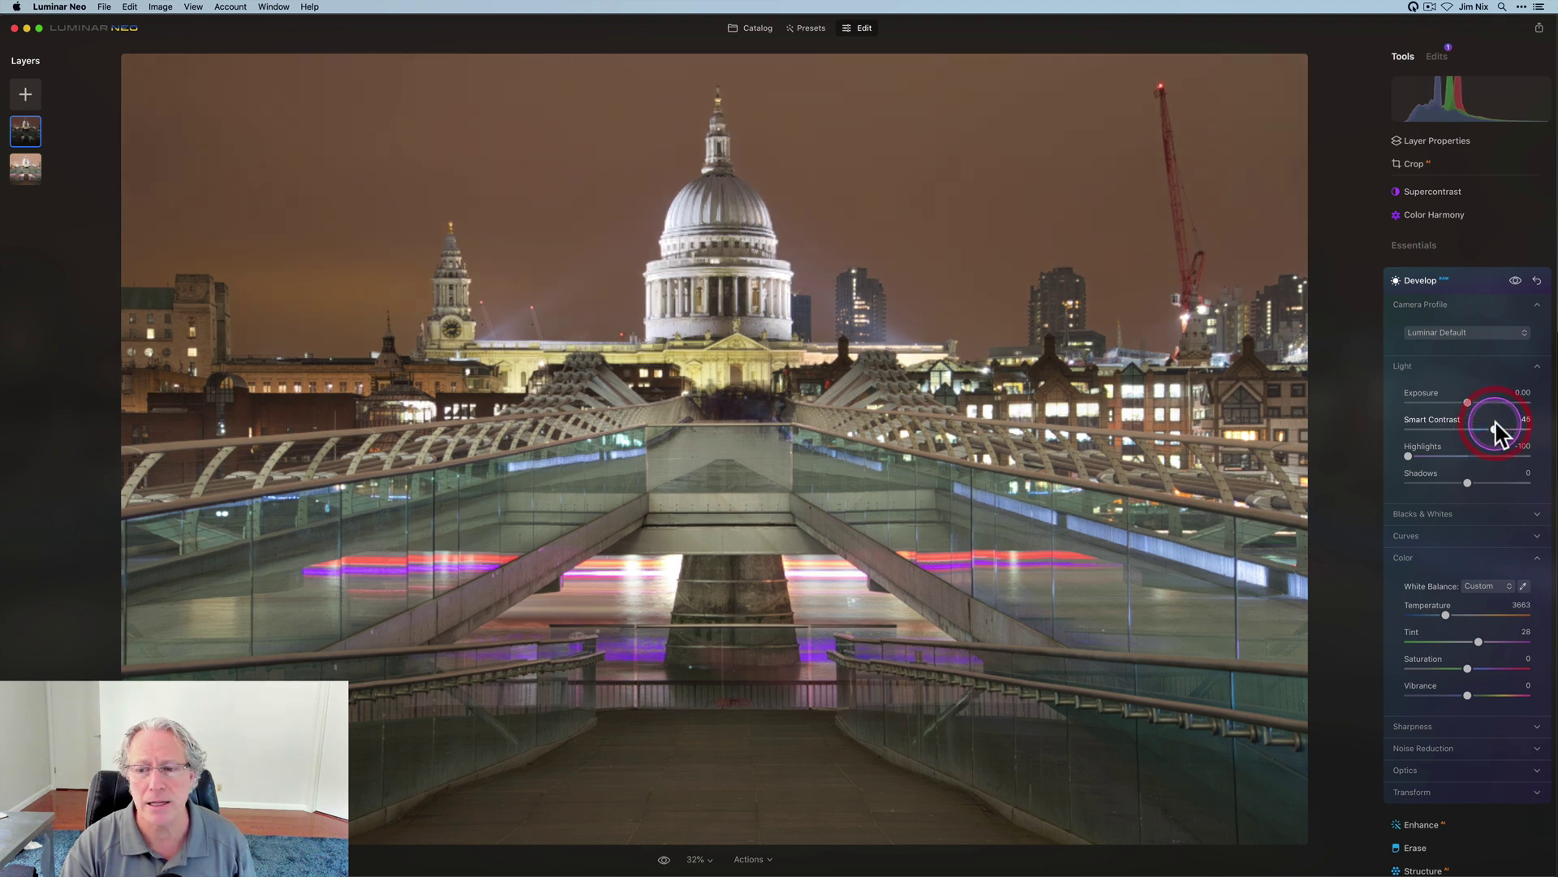
click(1428, 517)
scroll(1428, 519, down, 2)
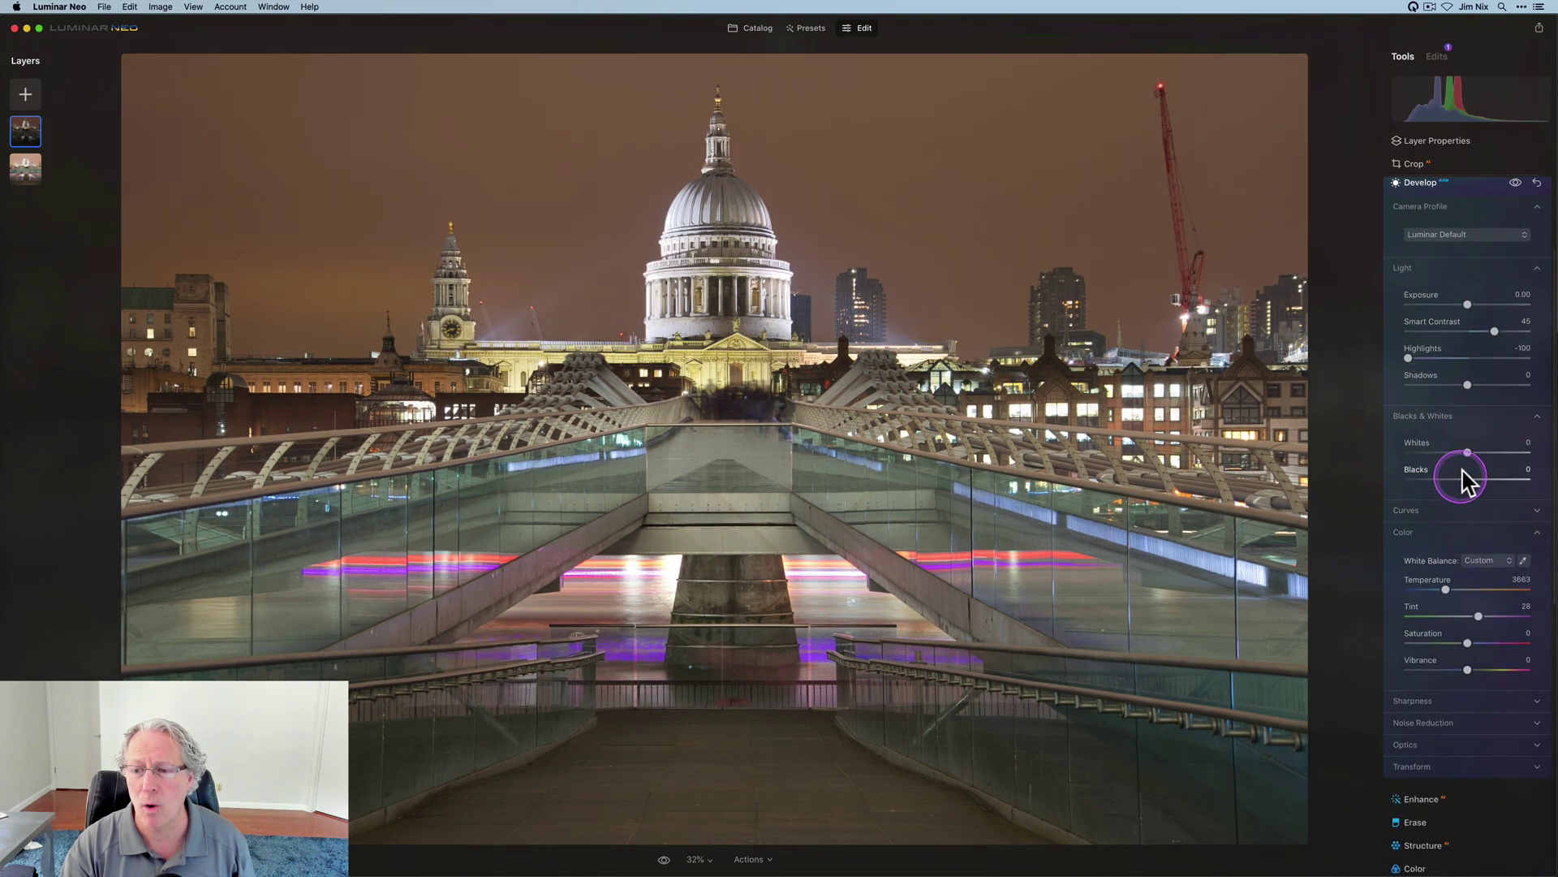
click(1468, 451)
mouse_move(1469, 452)
mouse_down()
mouse_move(1447, 455)
mouse_move(1486, 445)
mouse_move(1444, 451)
mouse_up()
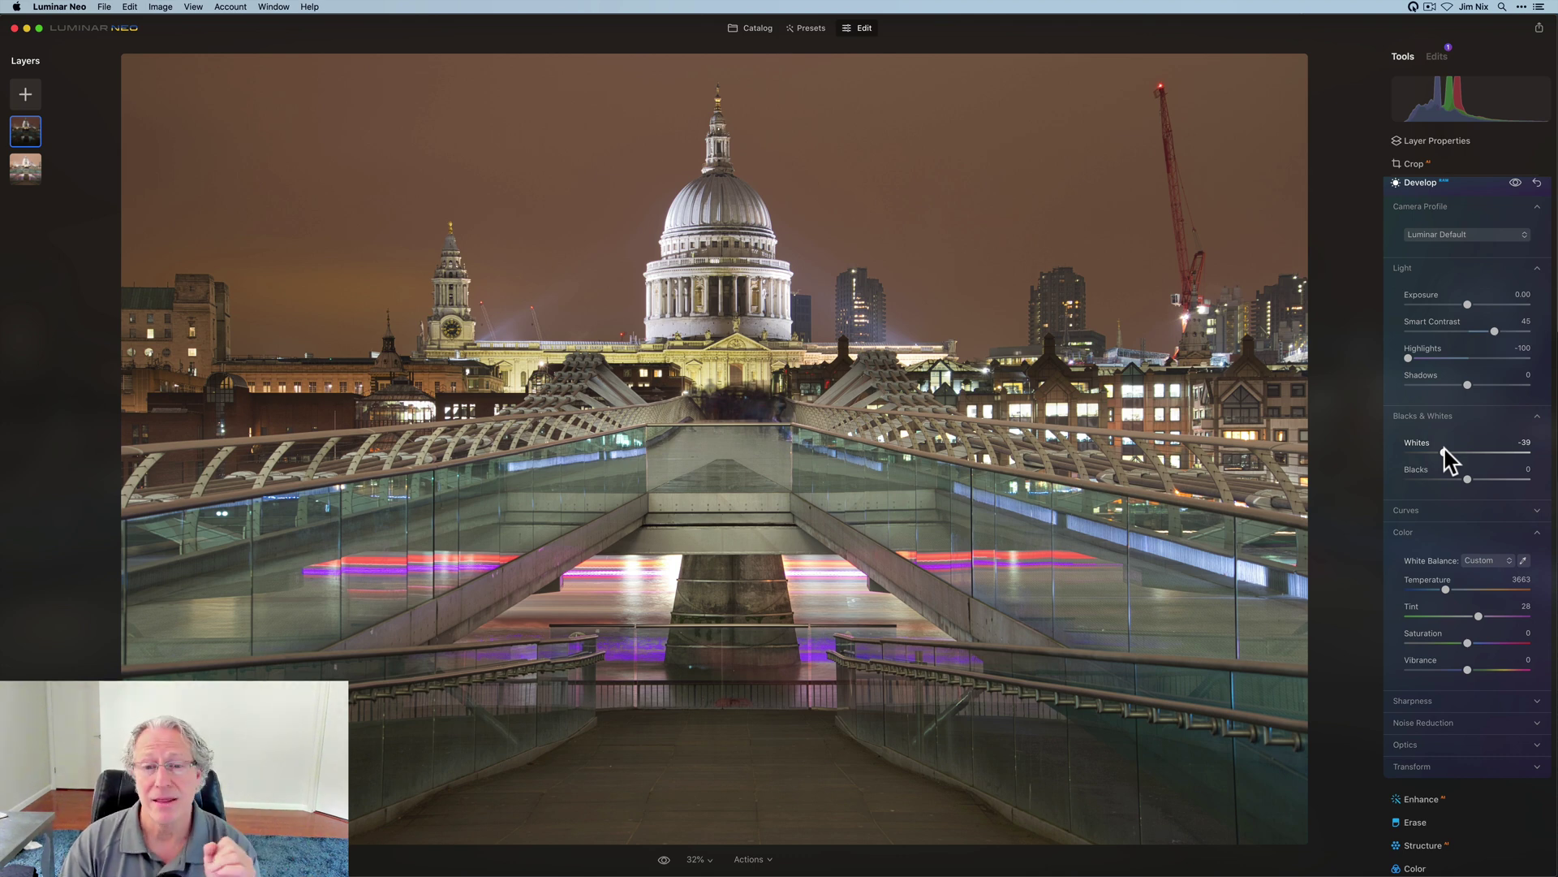
click(1476, 419)
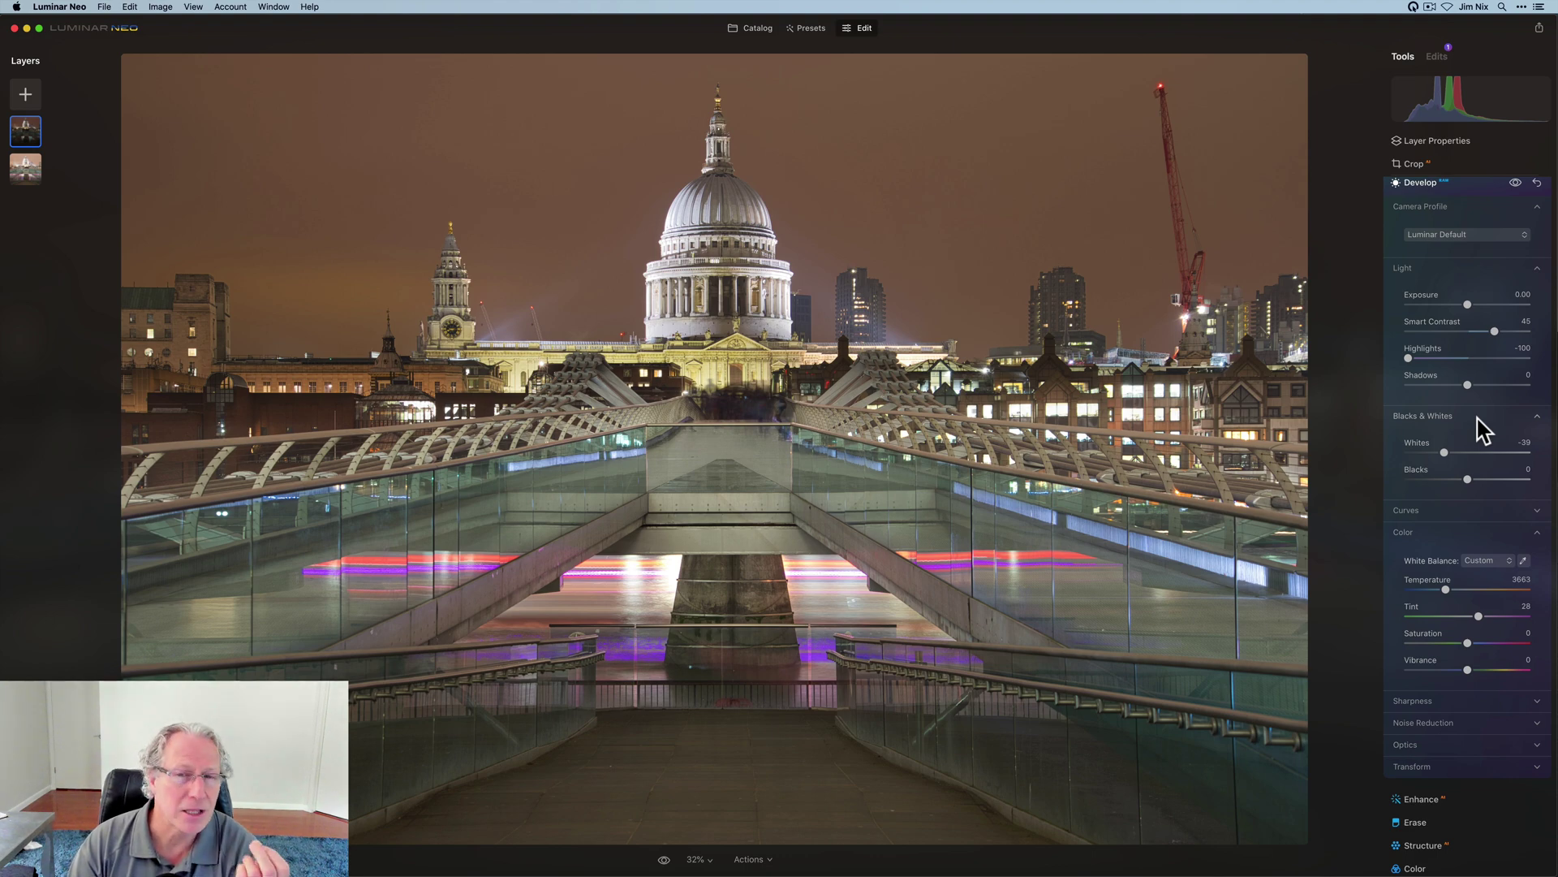
Toggle the Develop adjustments off and on to compare, then collapse Develop.
click(1461, 348)
scroll(1476, 325, up, 2)
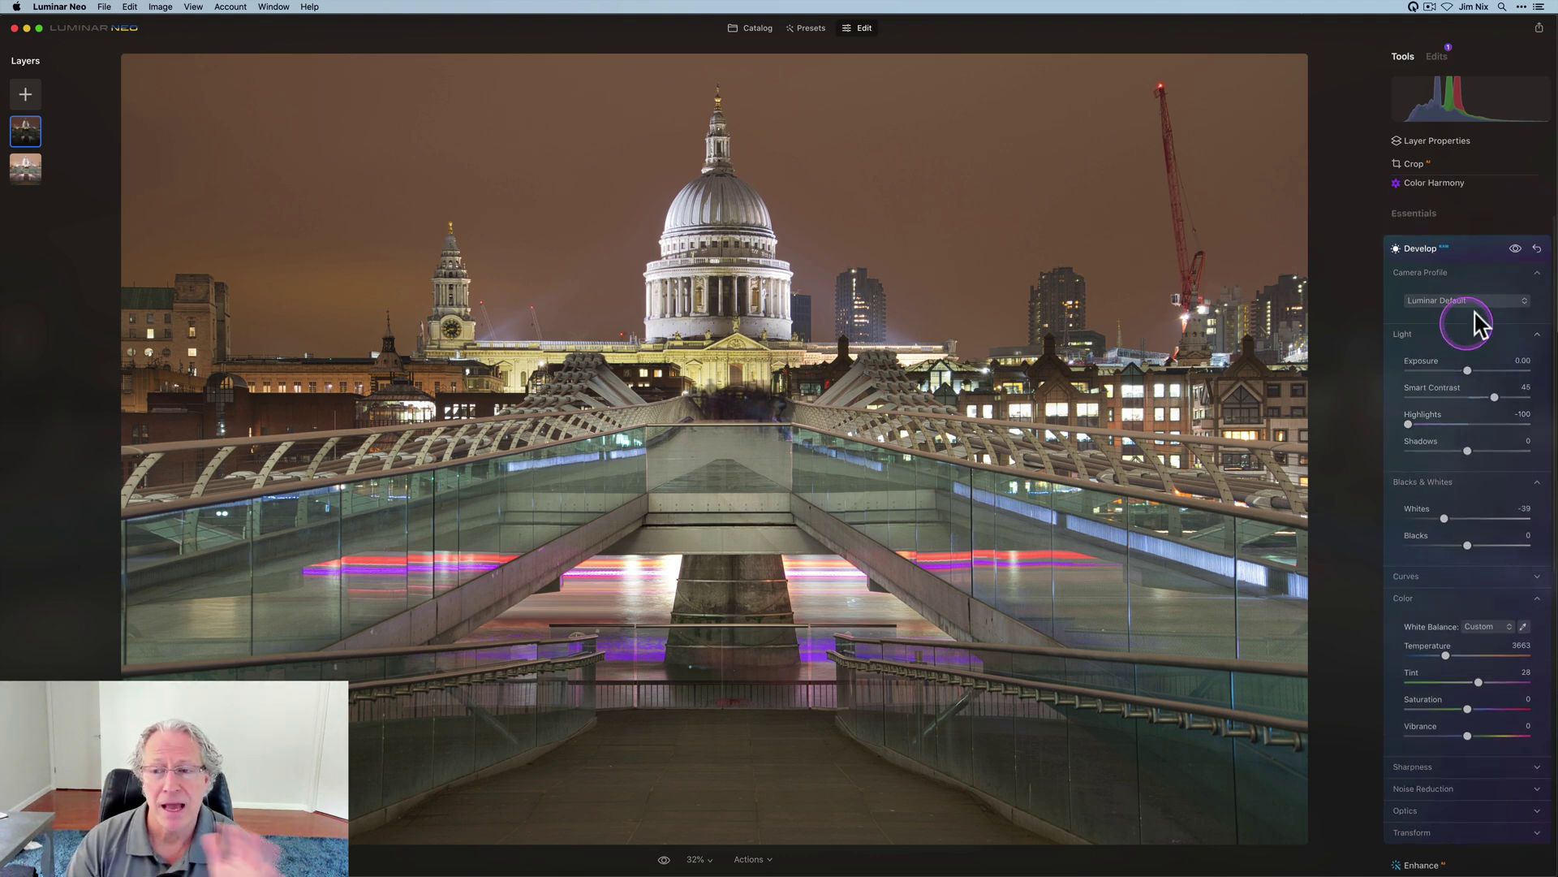
click(1514, 249)
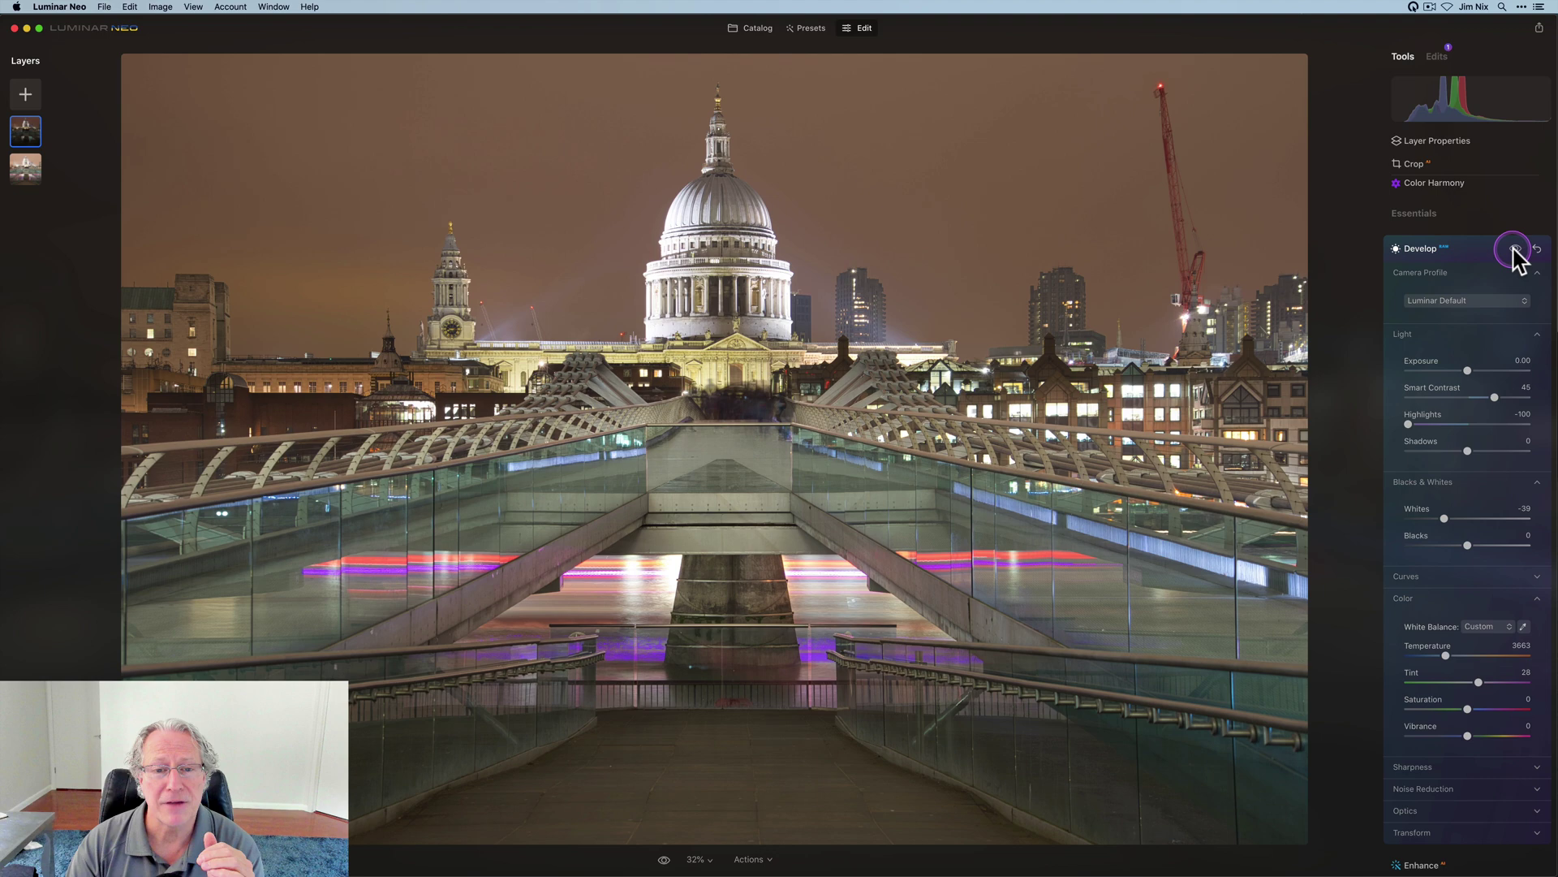
click(1515, 249)
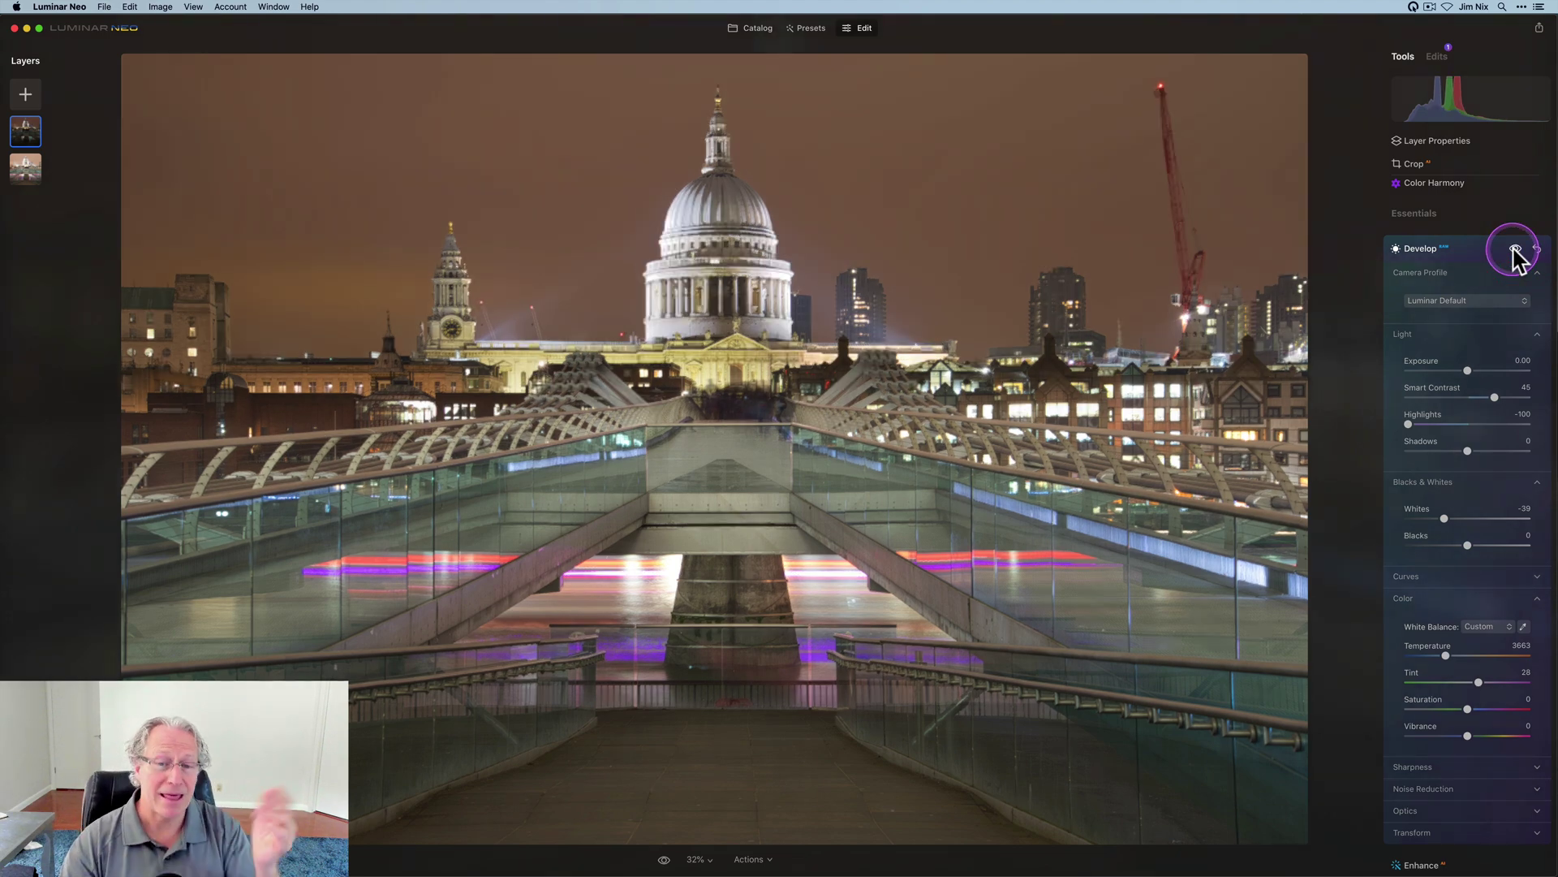
click(1469, 250)
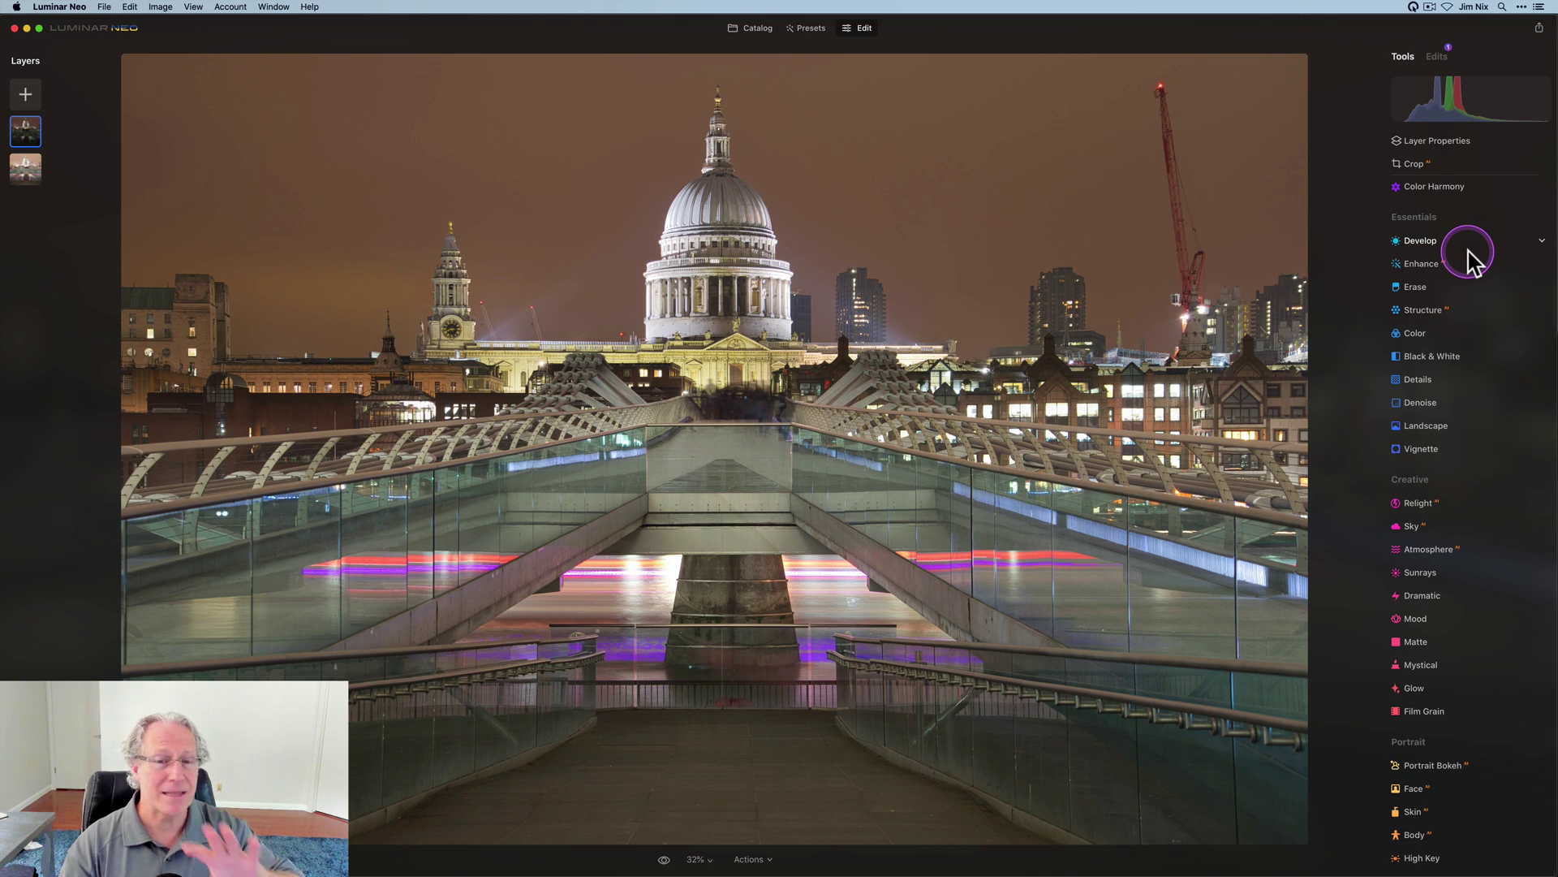
On the bottom layer, set Smart Contrast 36, Highlights -51 and Shadows 15, checking before/after.
click(28, 172)
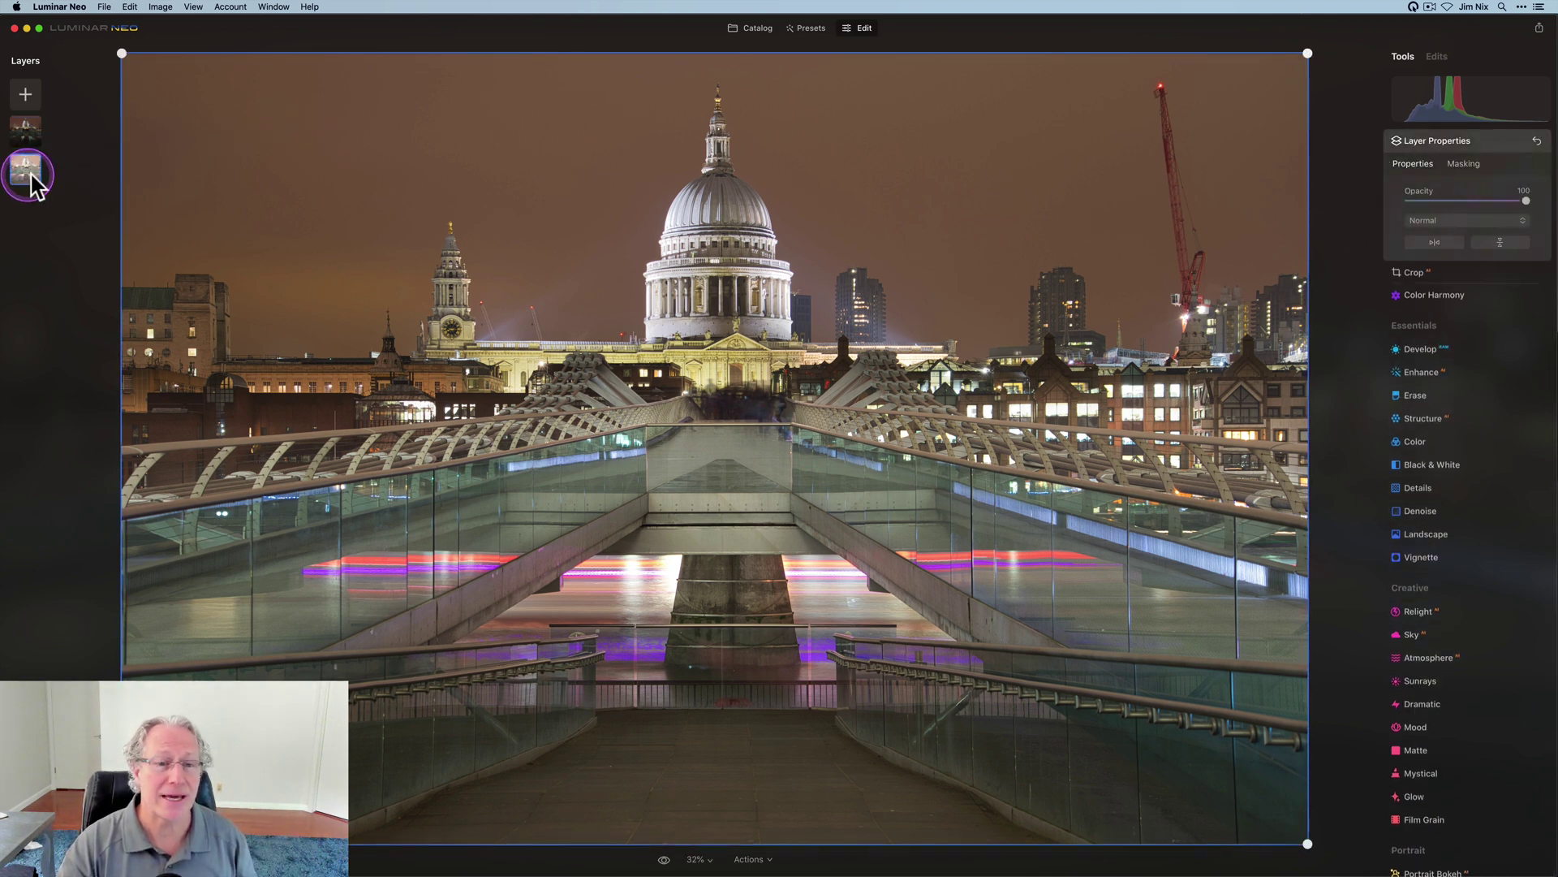
click(1433, 356)
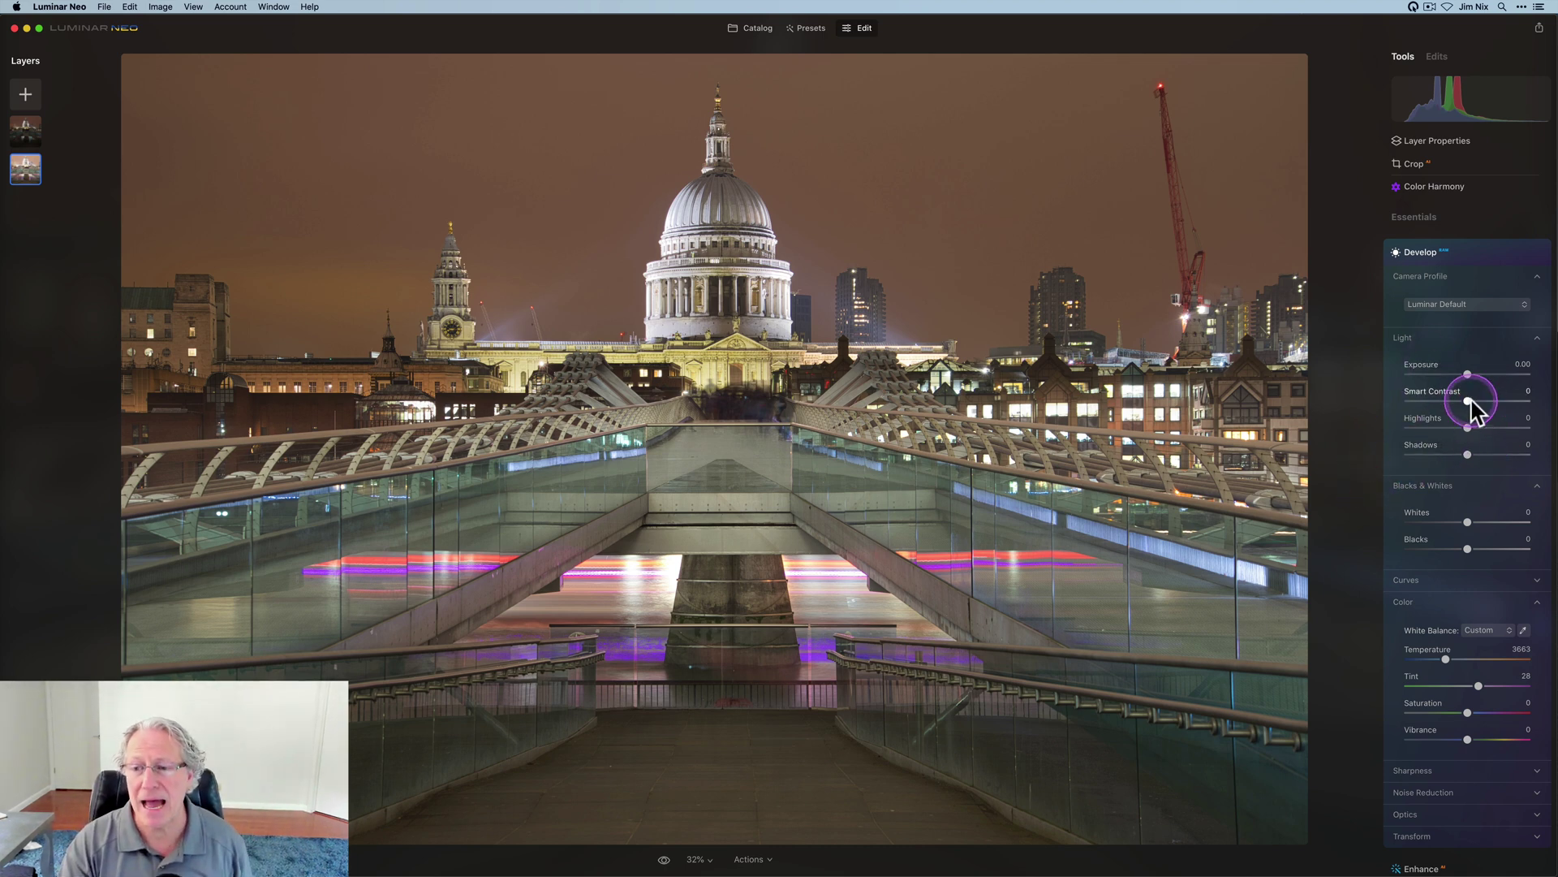
drag(1472, 401, 1478, 455)
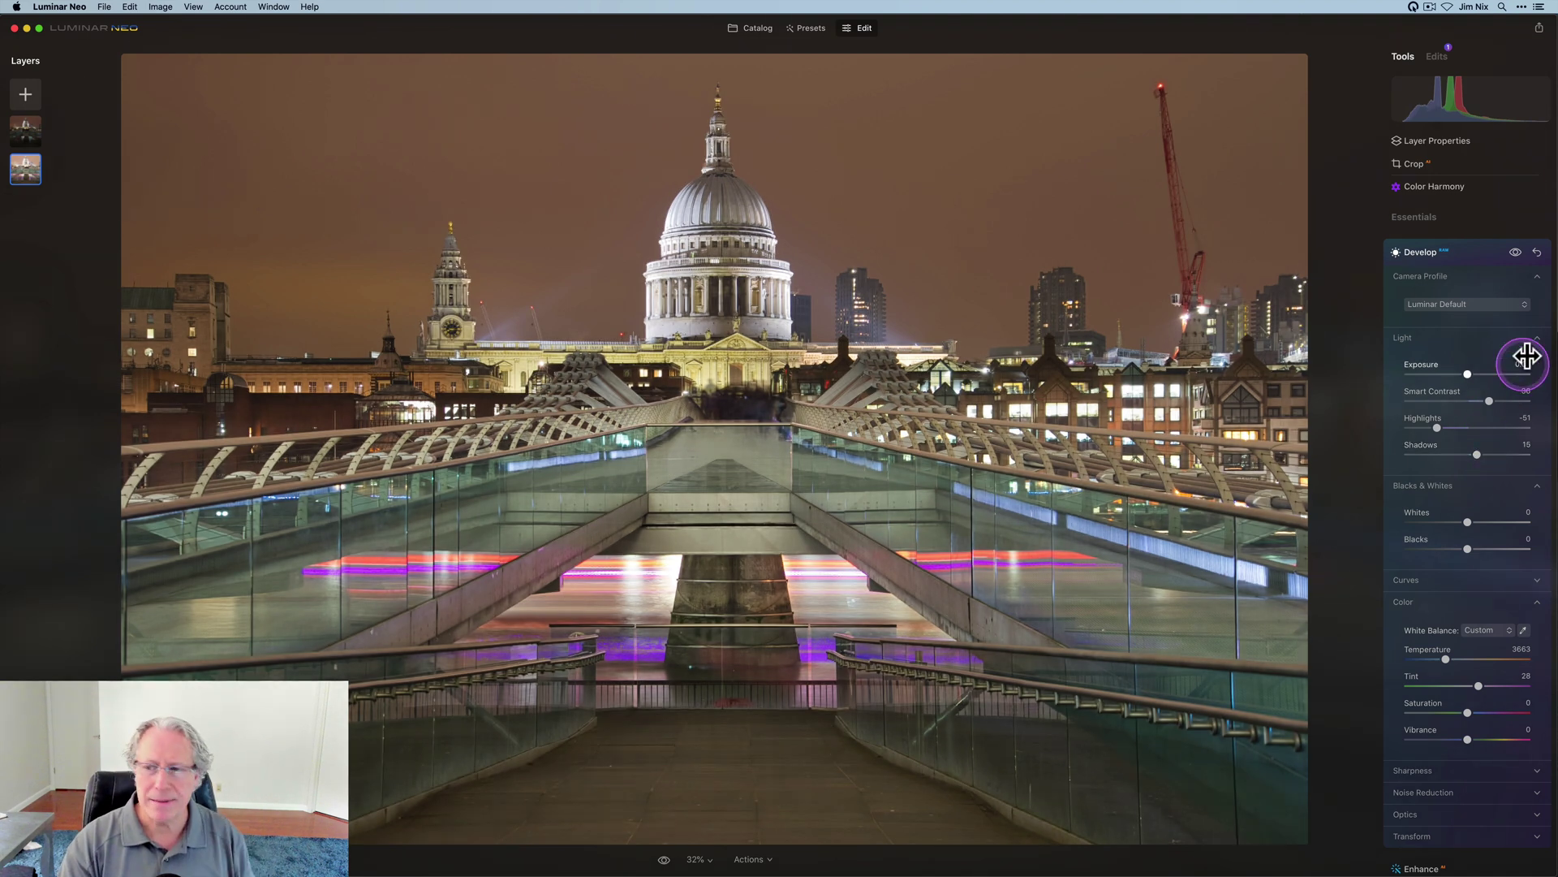
click(1516, 255)
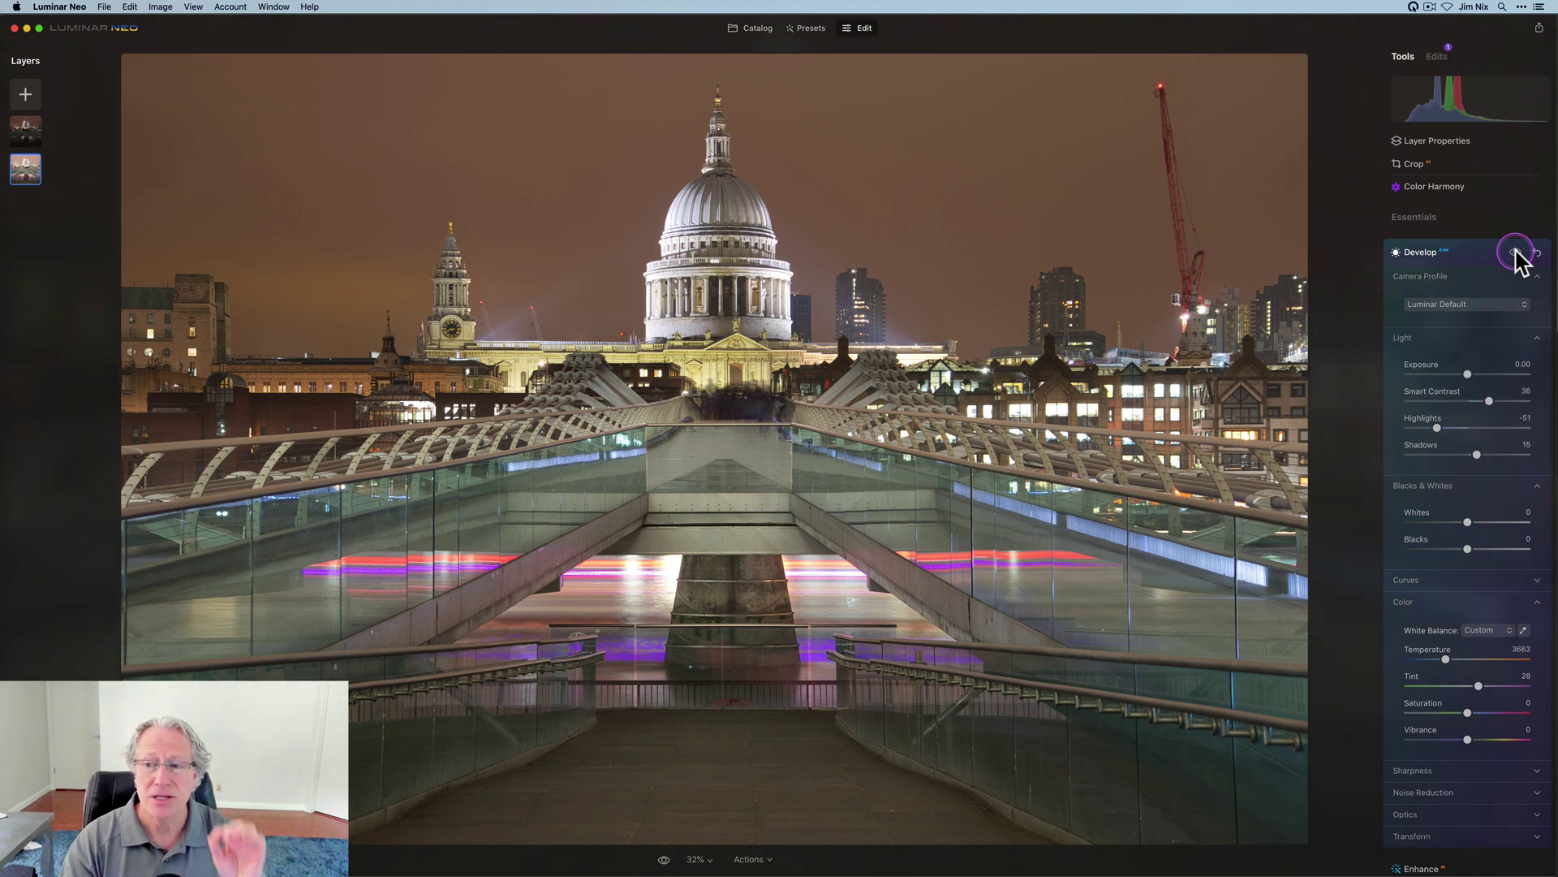
click(1515, 251)
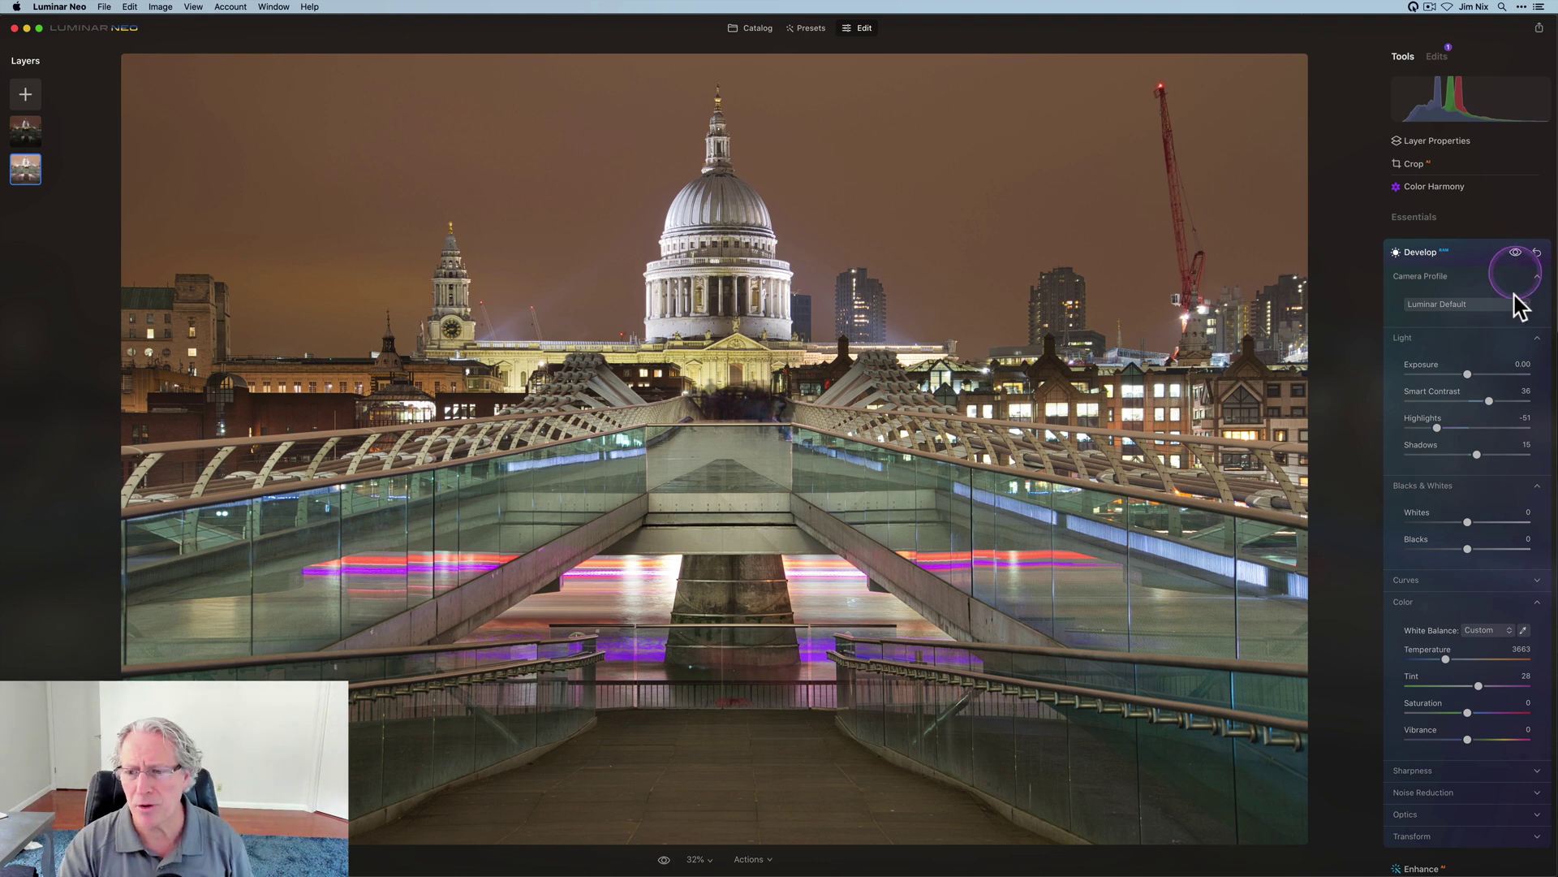
Collapse Develop and compare the edited composite with the original photo.
click(1464, 484)
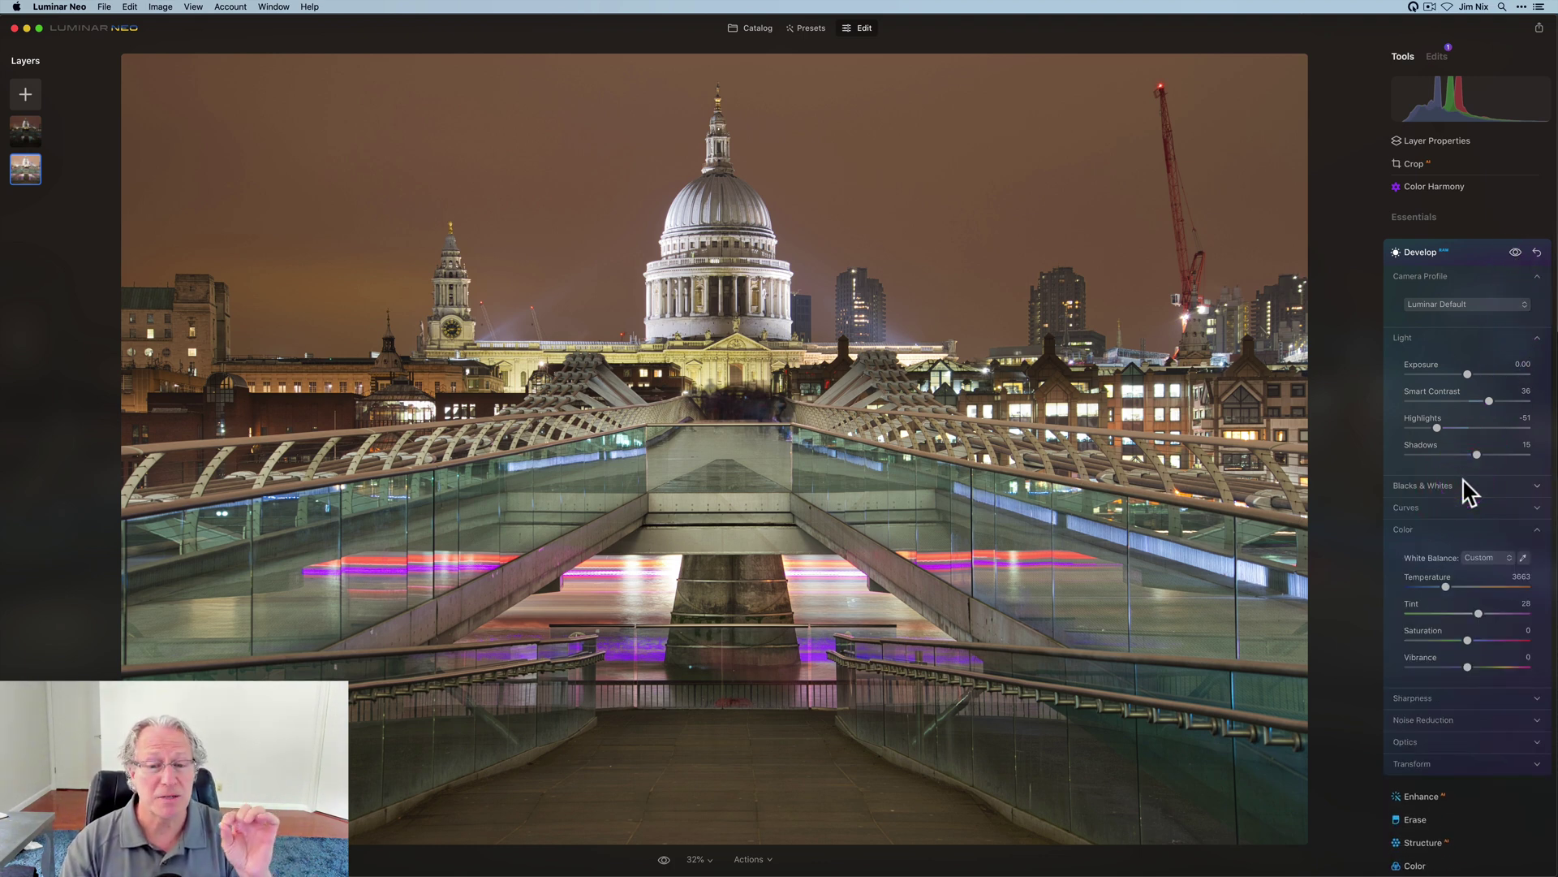
click(1476, 251)
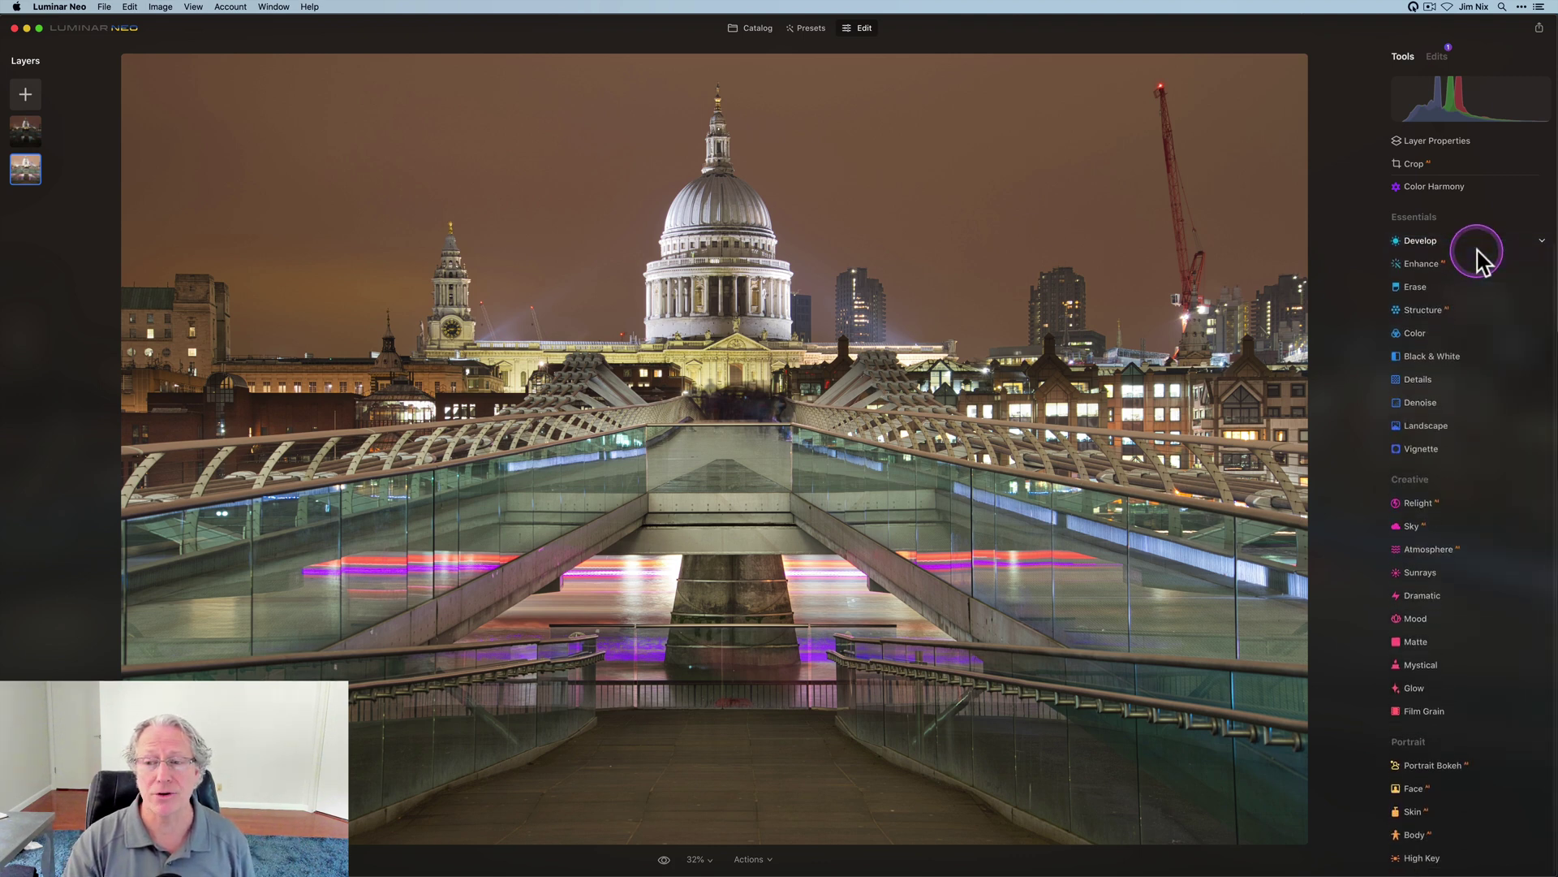
click(1270, 418)
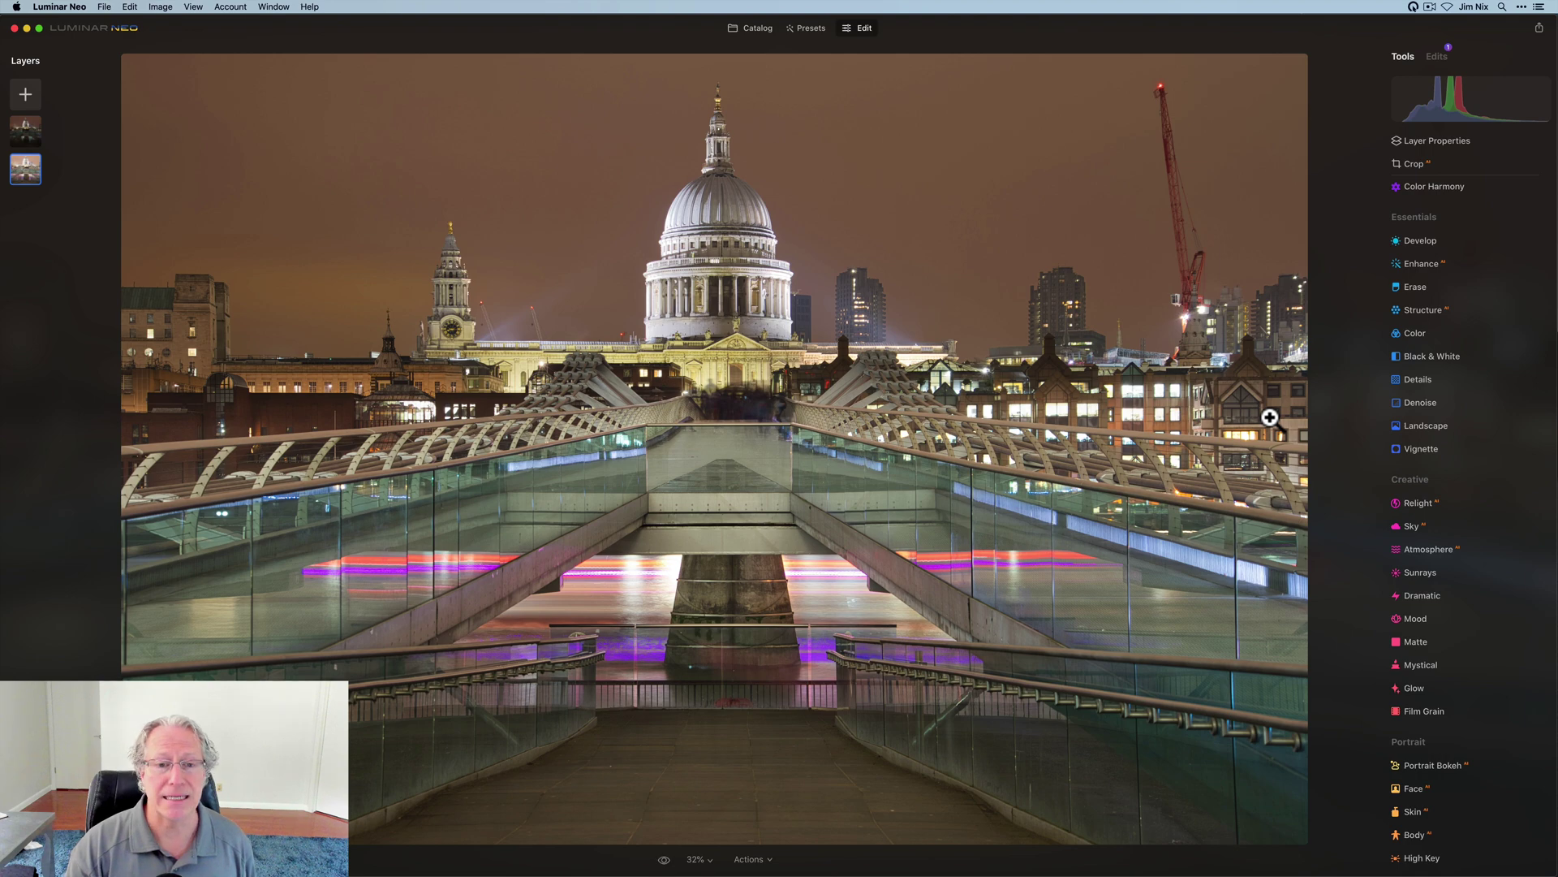
key(backslash)
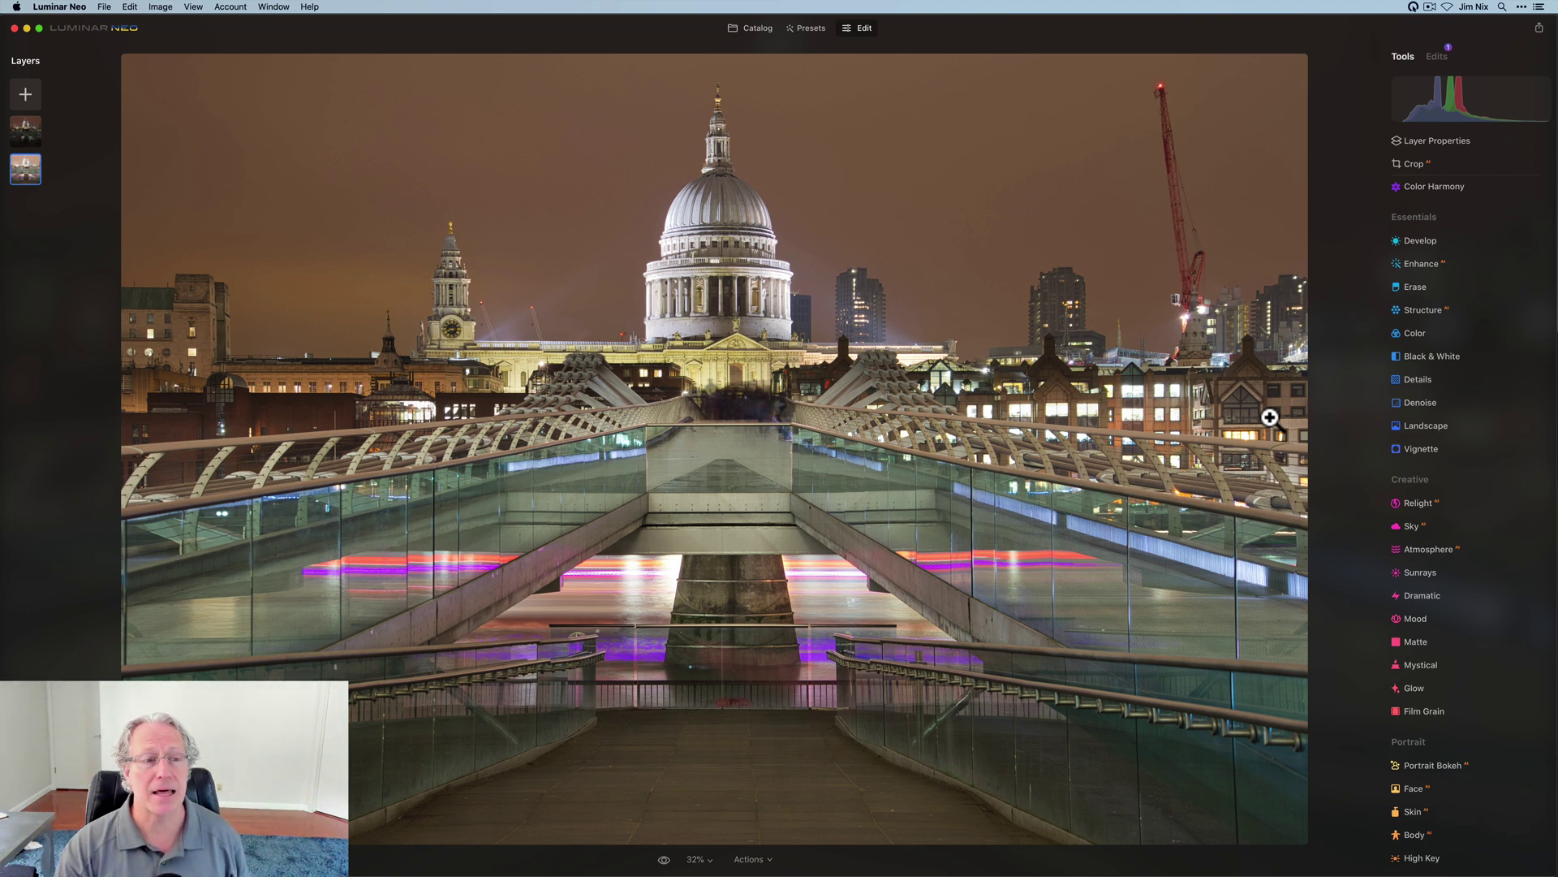
With the top layer selected, export to disk as 'DSC05079 copy', a 16-bit TIFF on the Desktop.
click(25, 132)
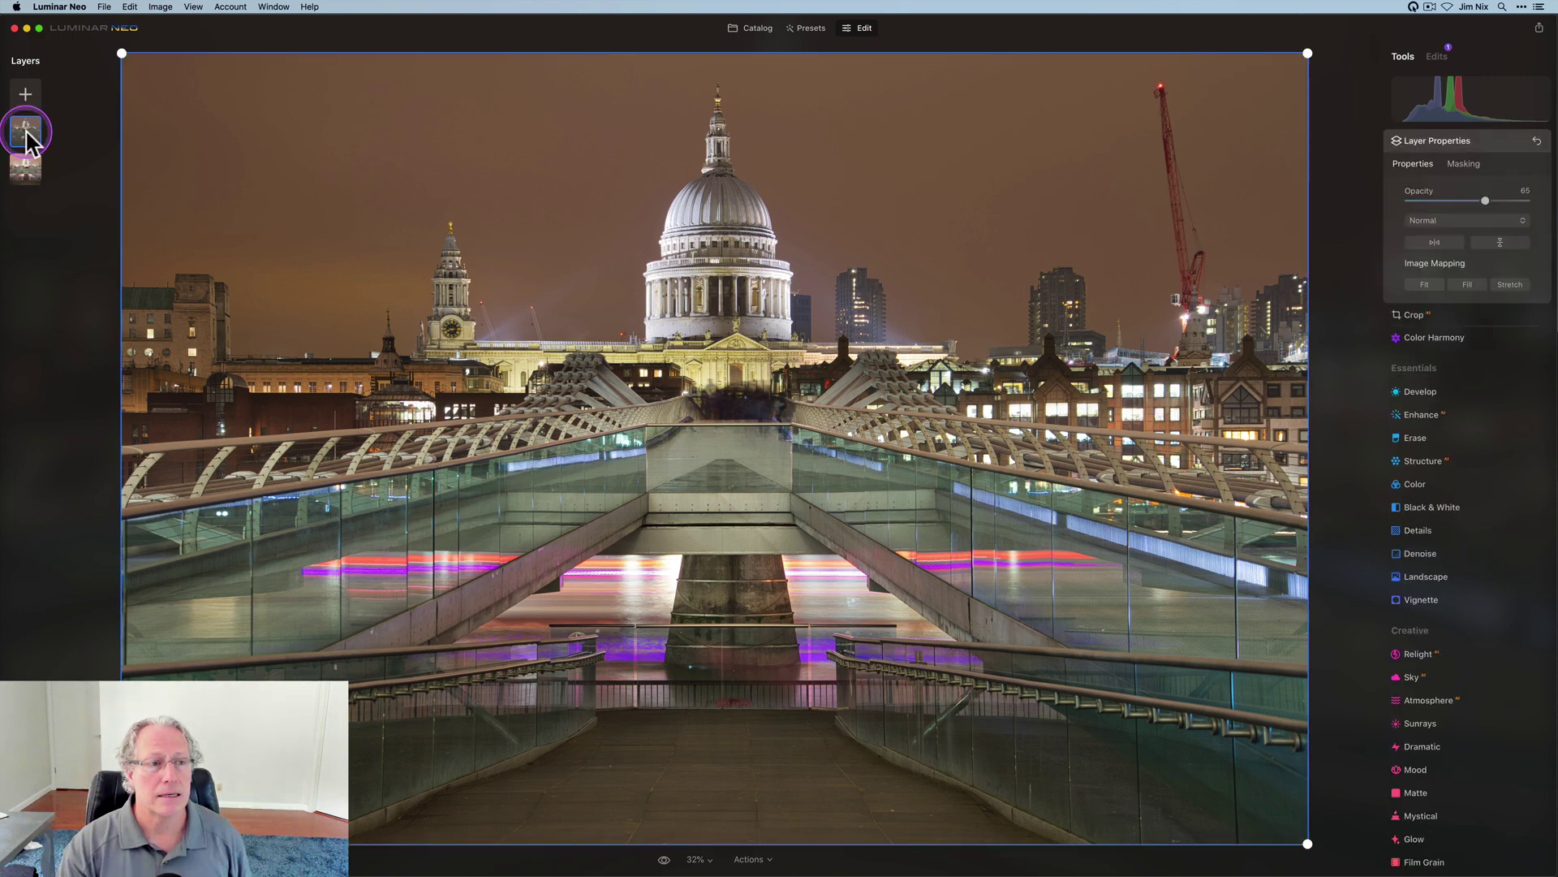
click(1539, 29)
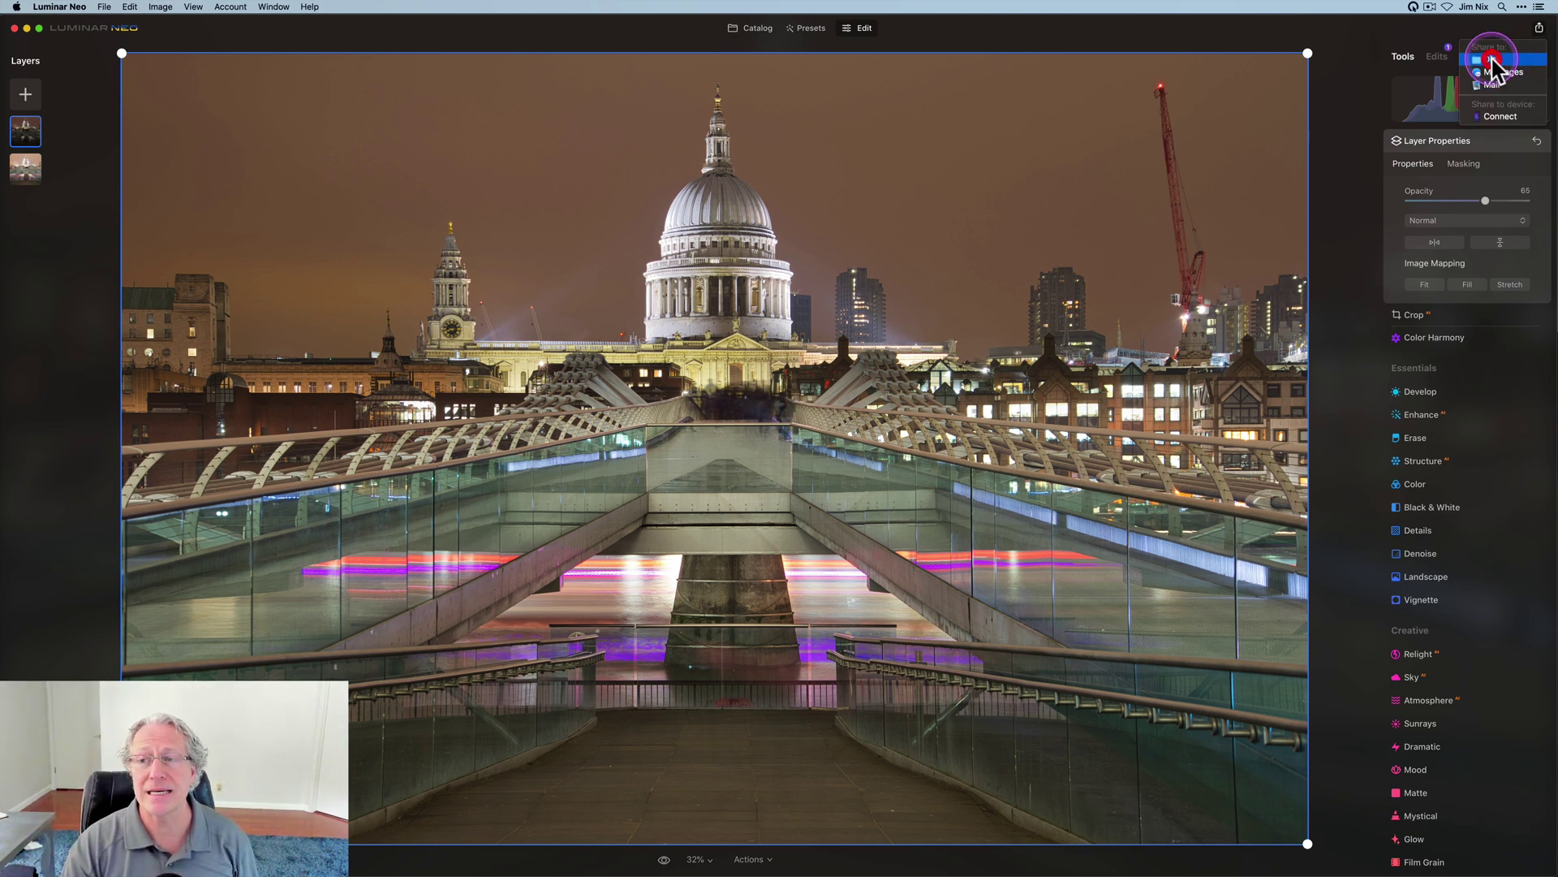
click(1492, 62)
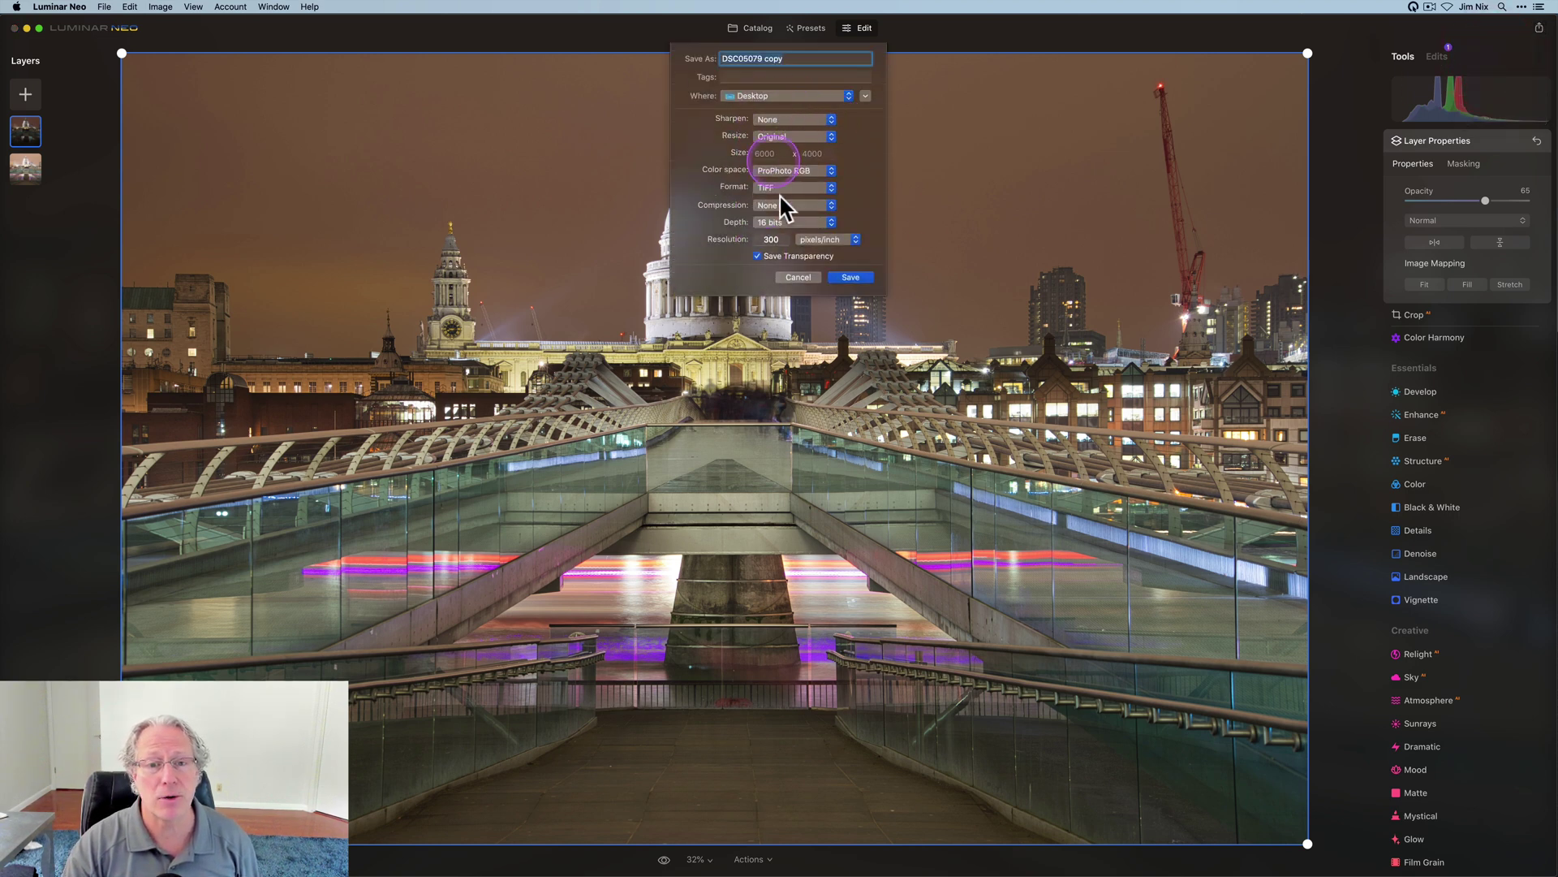
click(848, 277)
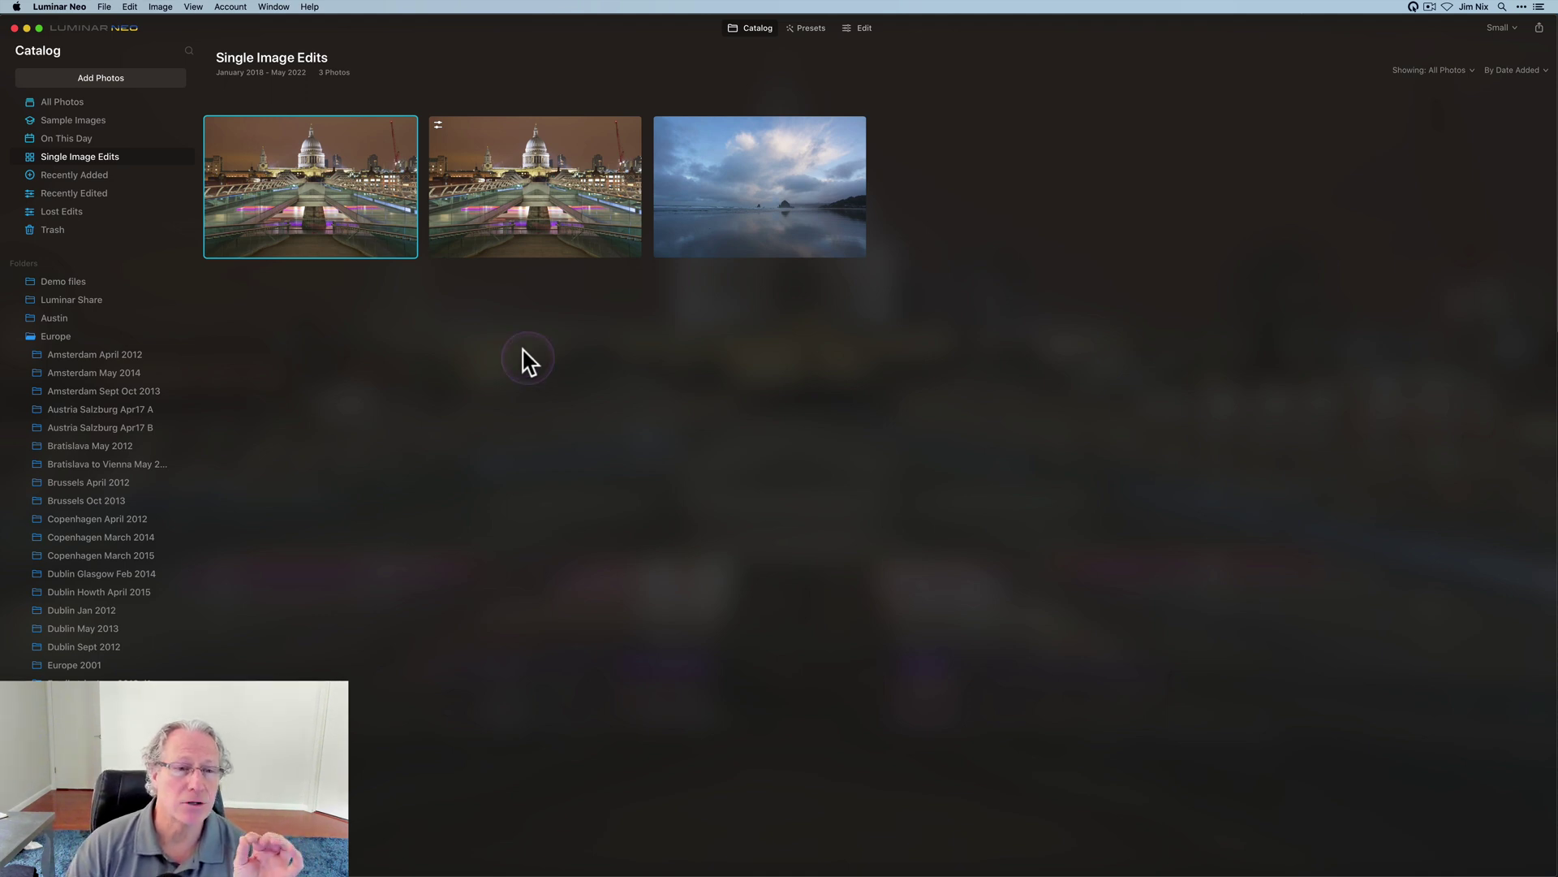
Compare the TIFF and ARW thumbnails in Single Image Edits, then open the DSC05079 copy TIFF for editing.
click(276, 163)
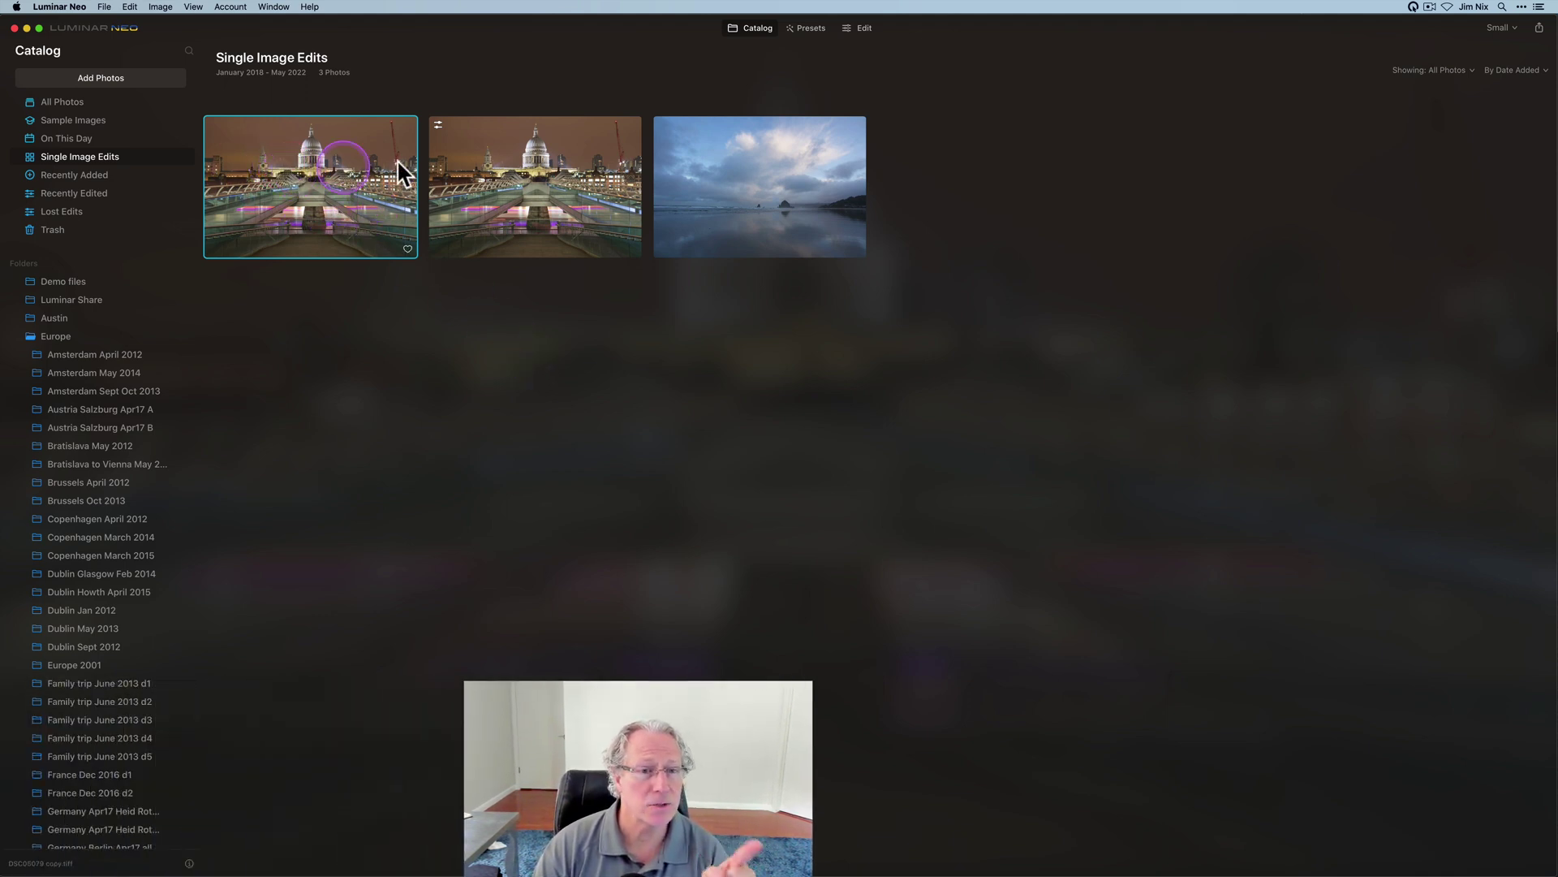
click(534, 163)
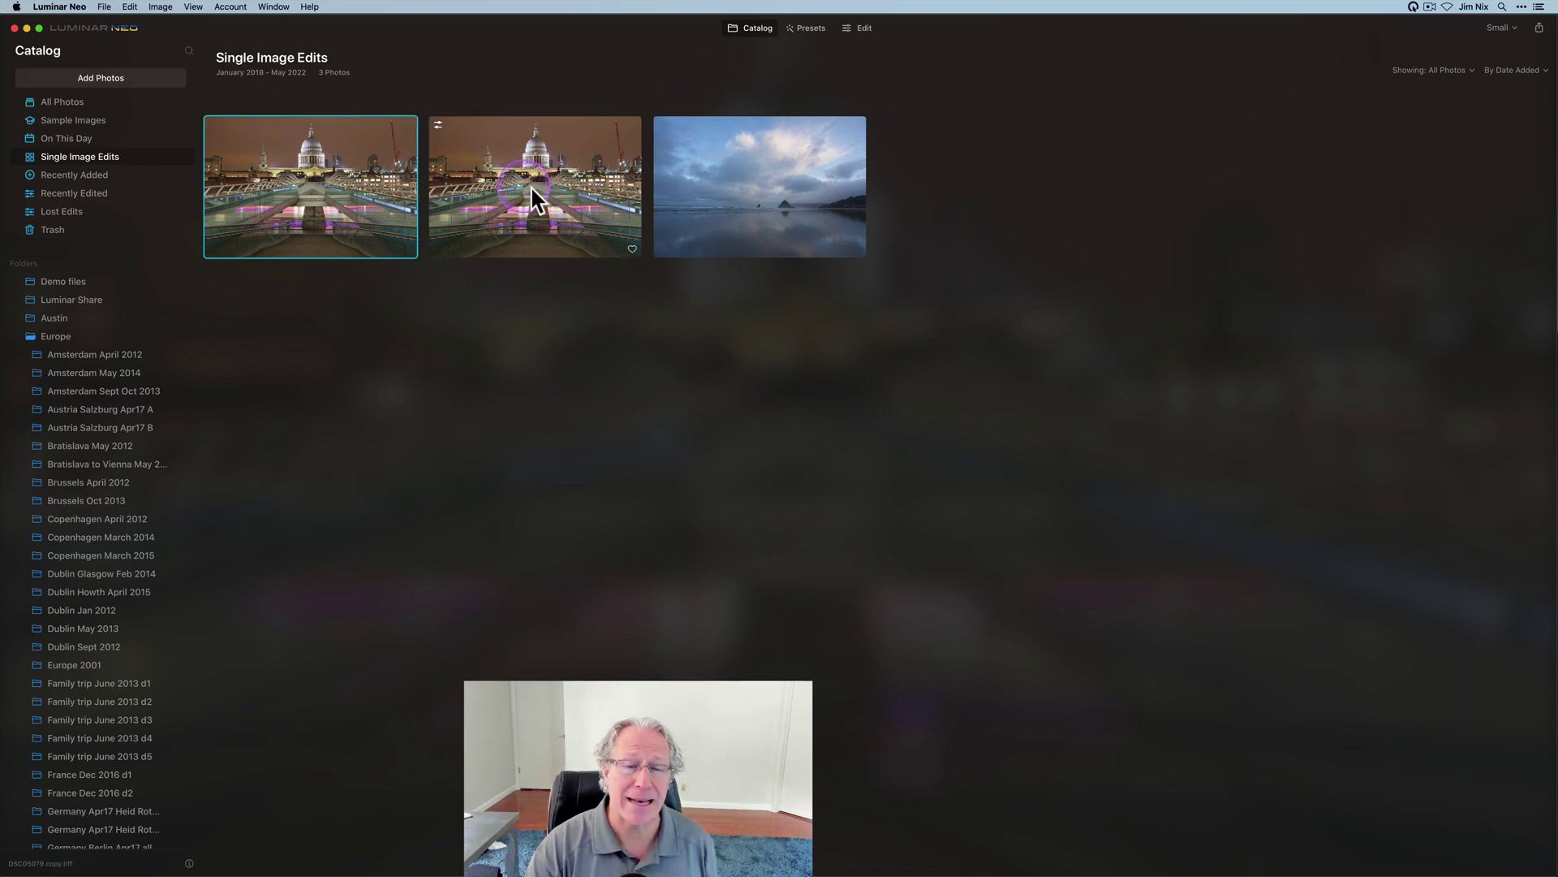
click(533, 185)
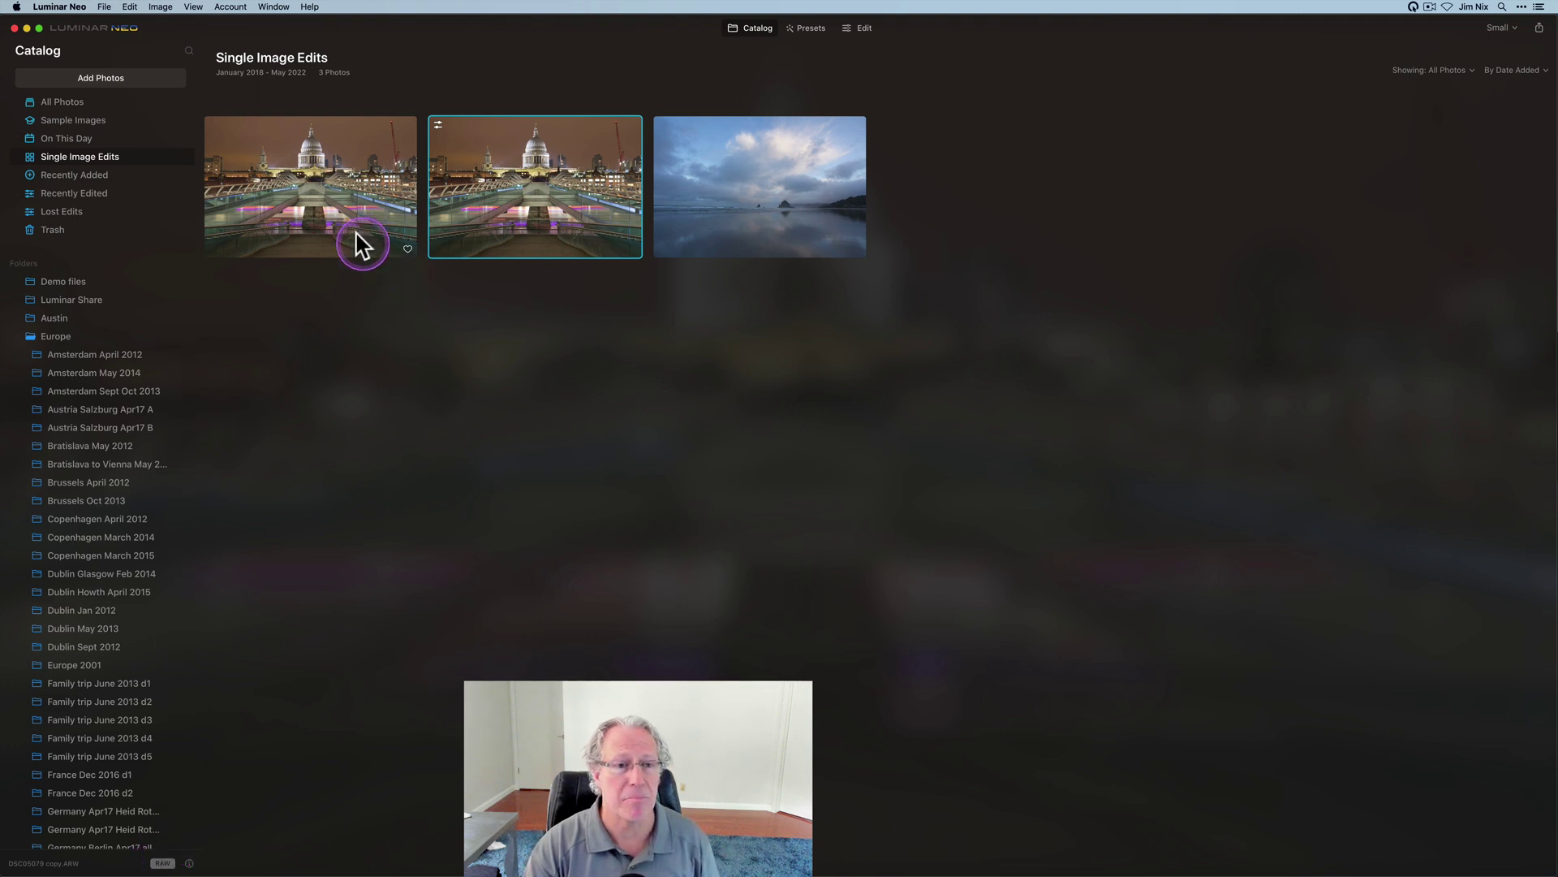
click(338, 206)
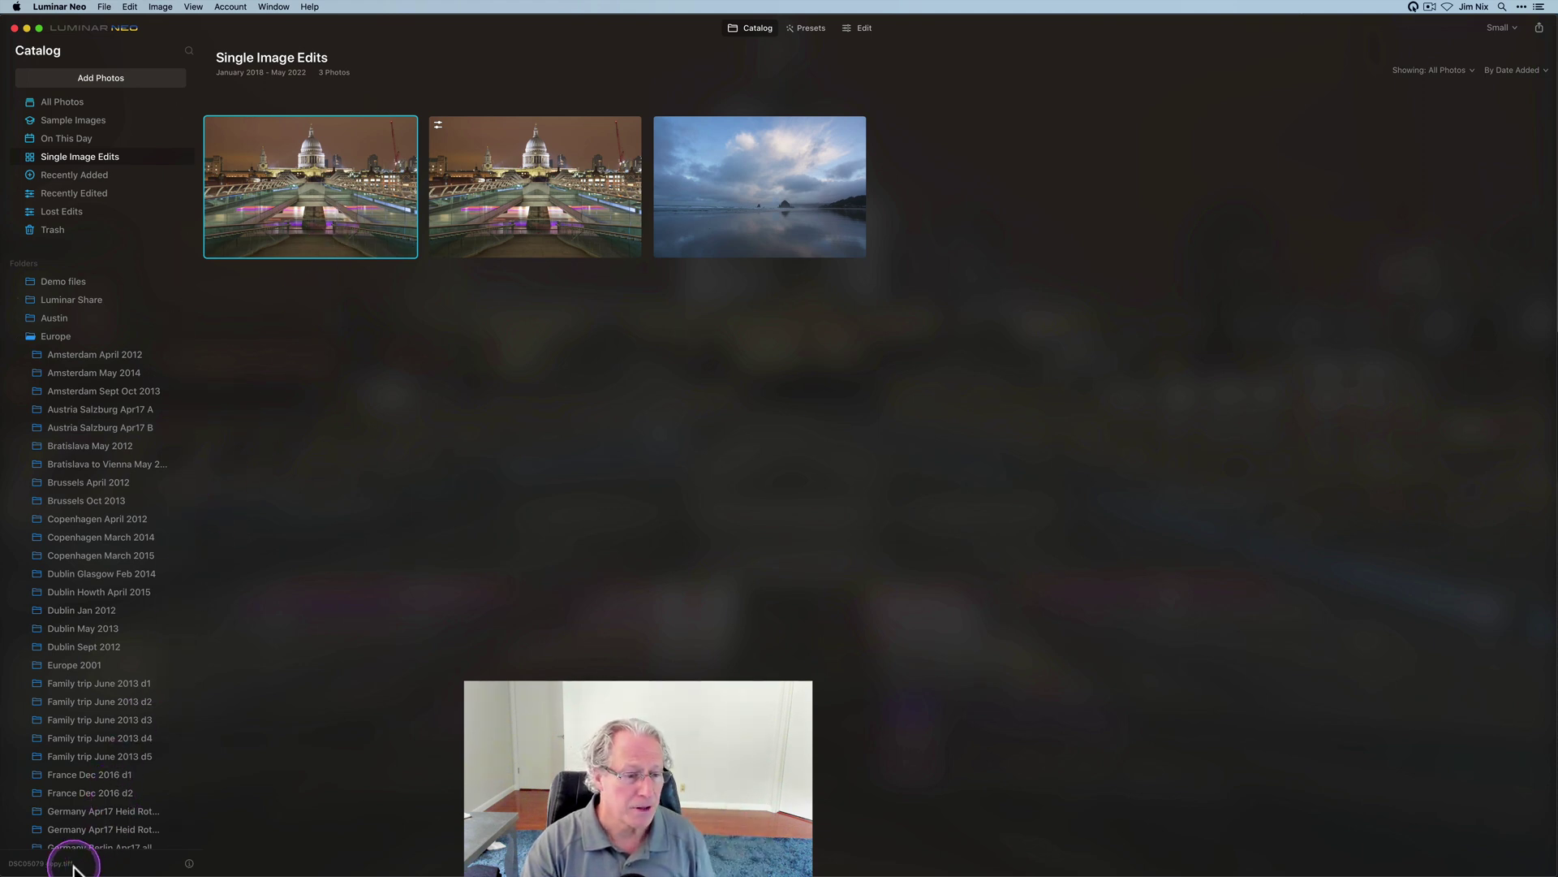
click(864, 32)
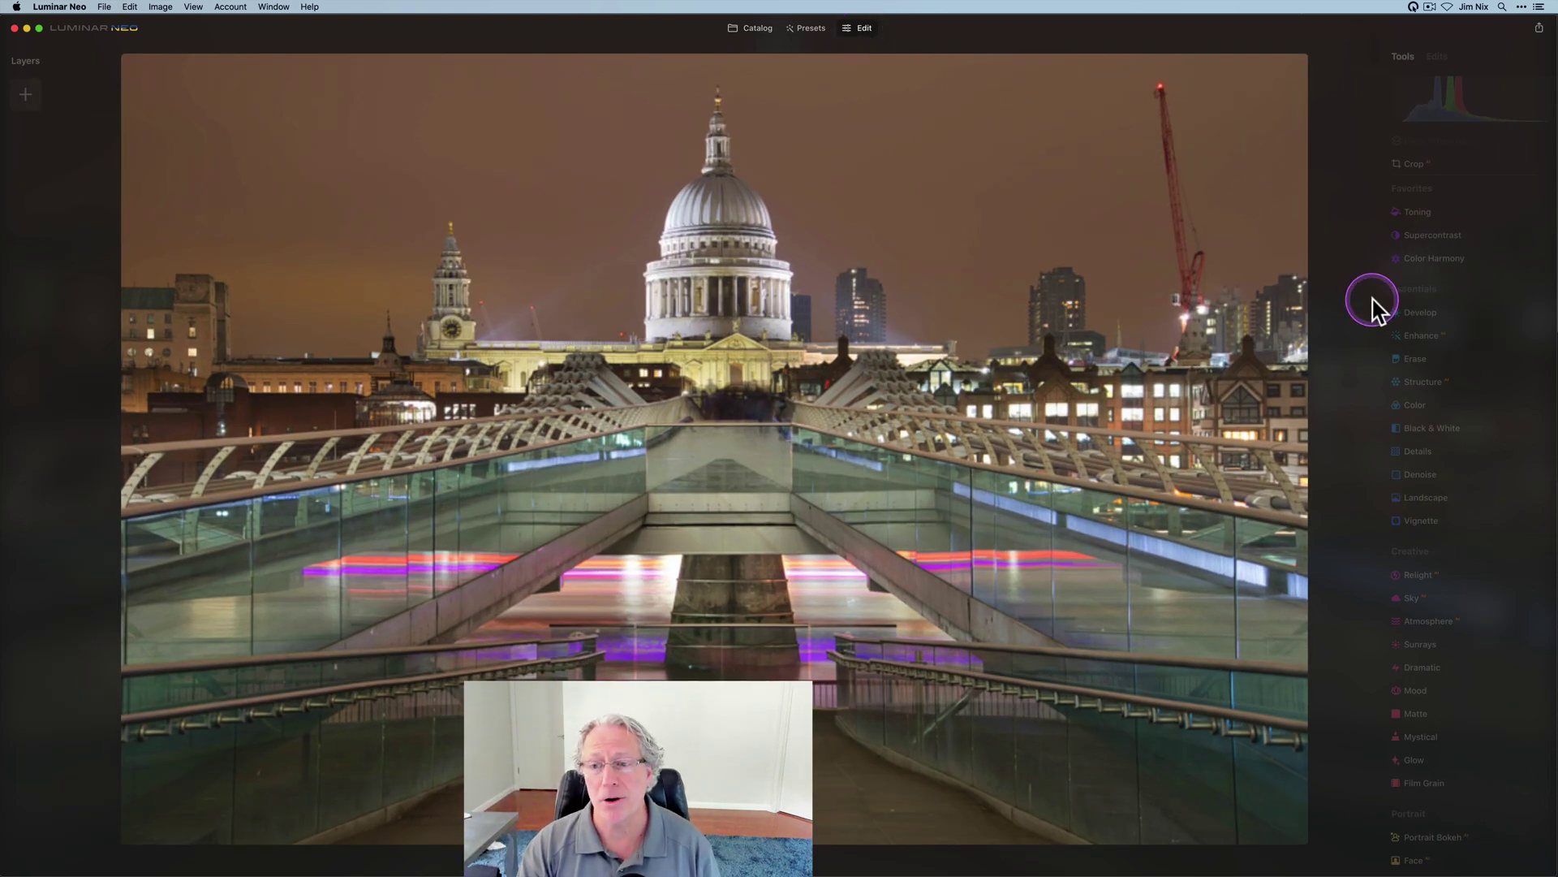
In Develop, cool Temperature to -36 and raise Vibrance to 9 on the TIFF.
click(1427, 318)
click(1448, 544)
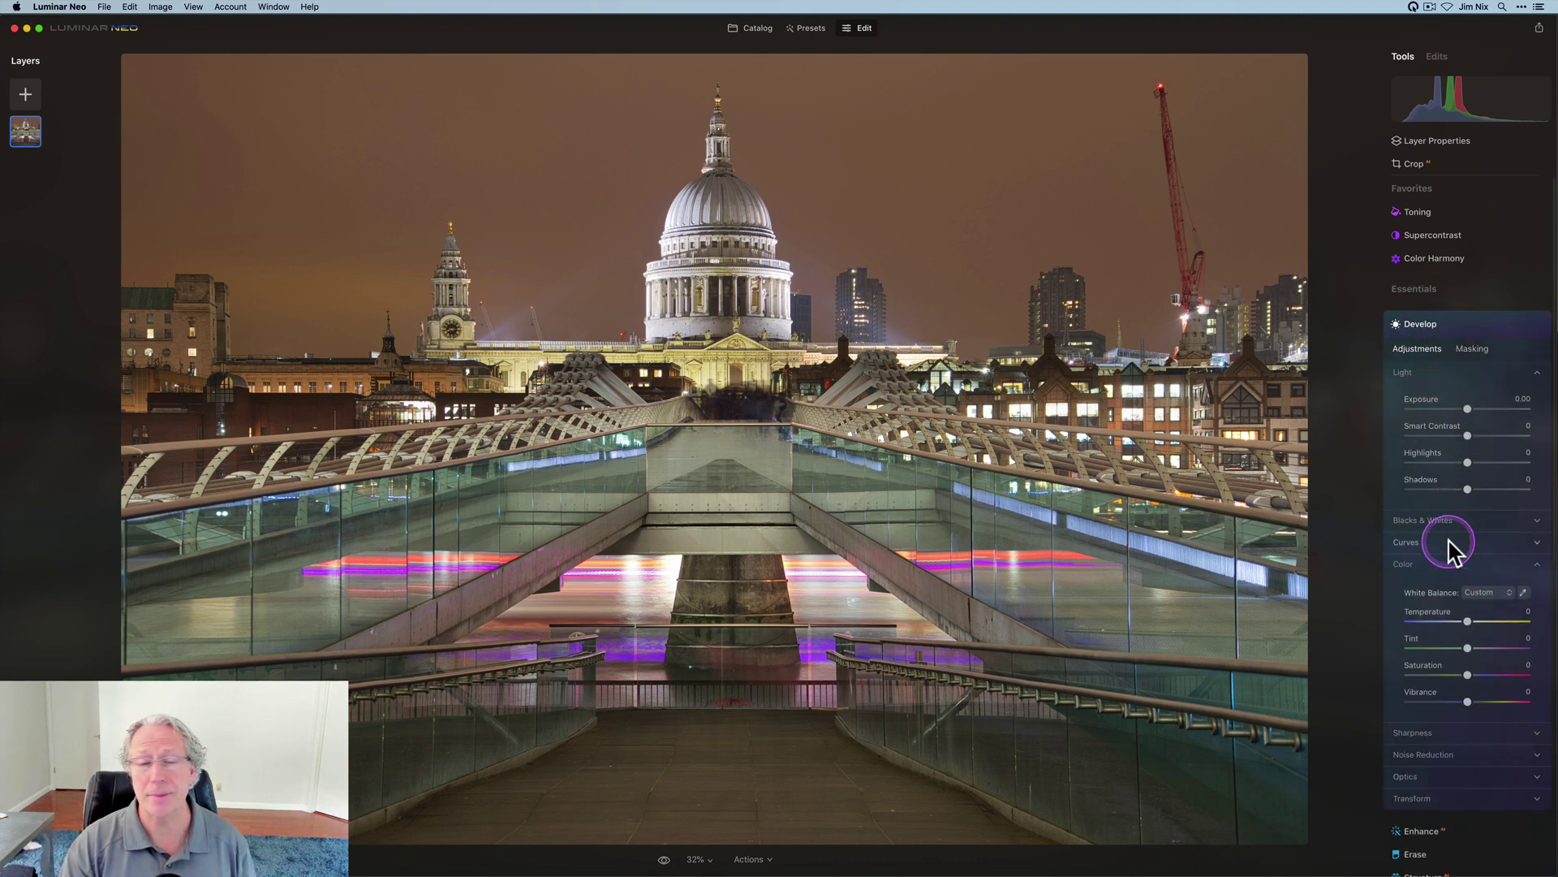
drag(1466, 612, 1446, 612)
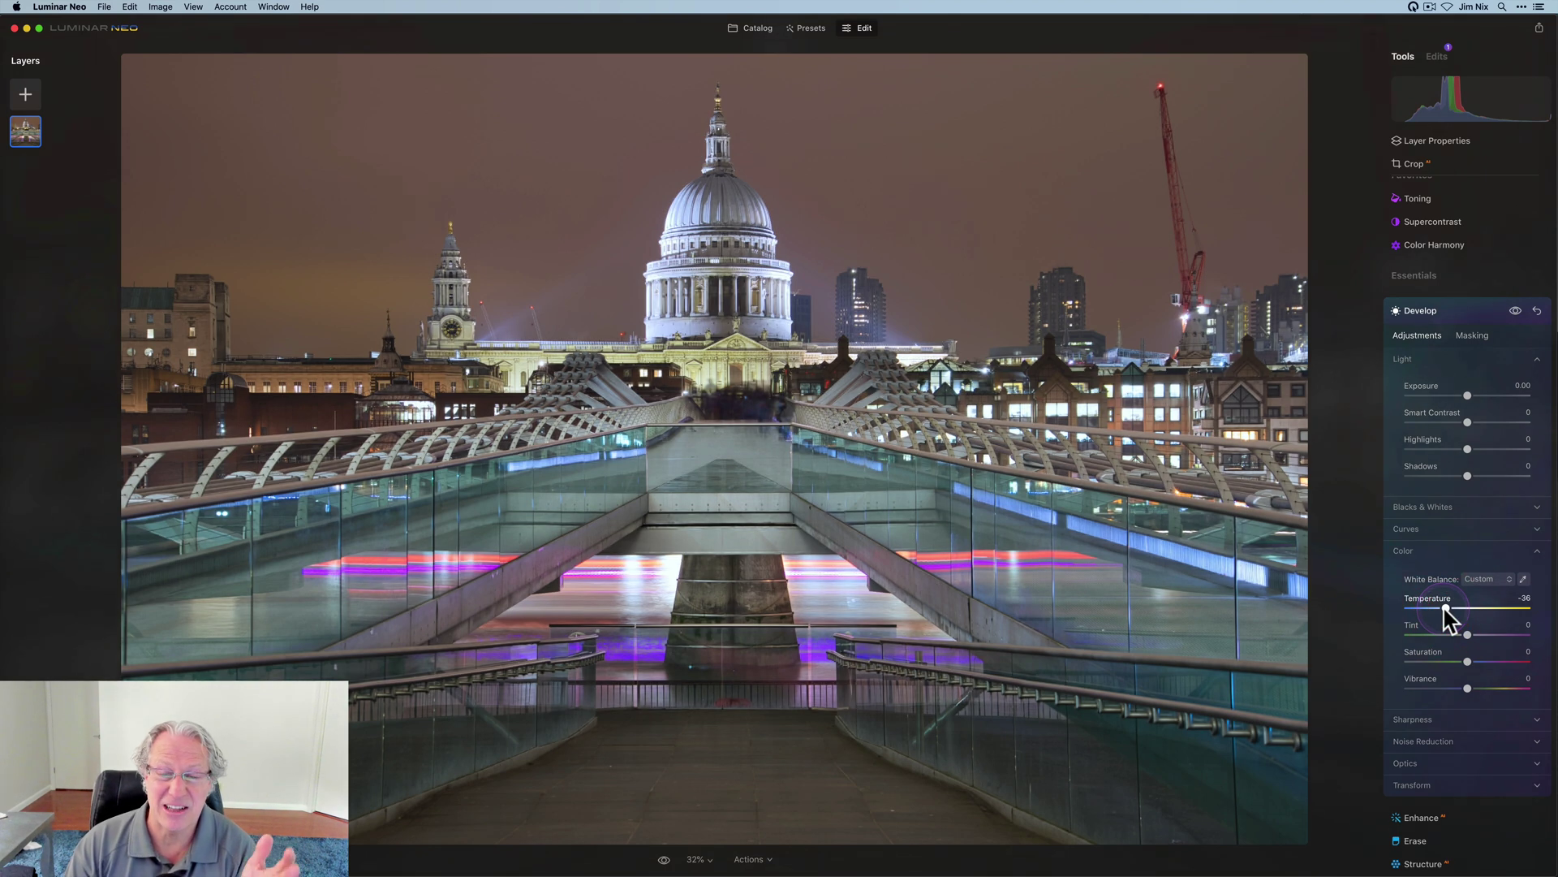
drag(1467, 687, 1474, 692)
Set the Structure Amount to 30 for crisper detail.
click(1453, 312)
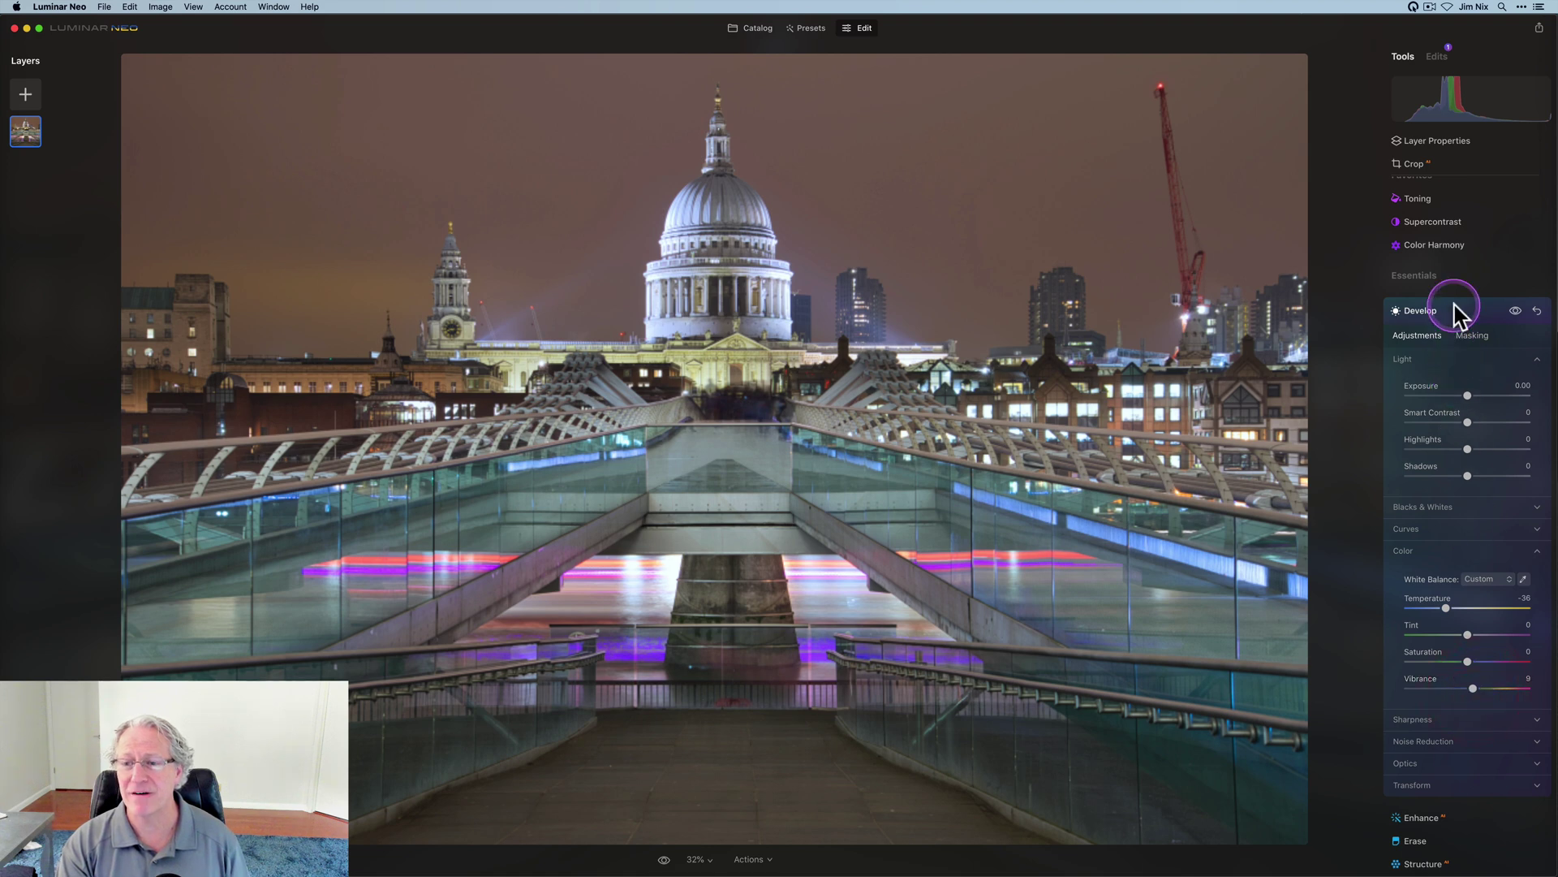
click(1430, 374)
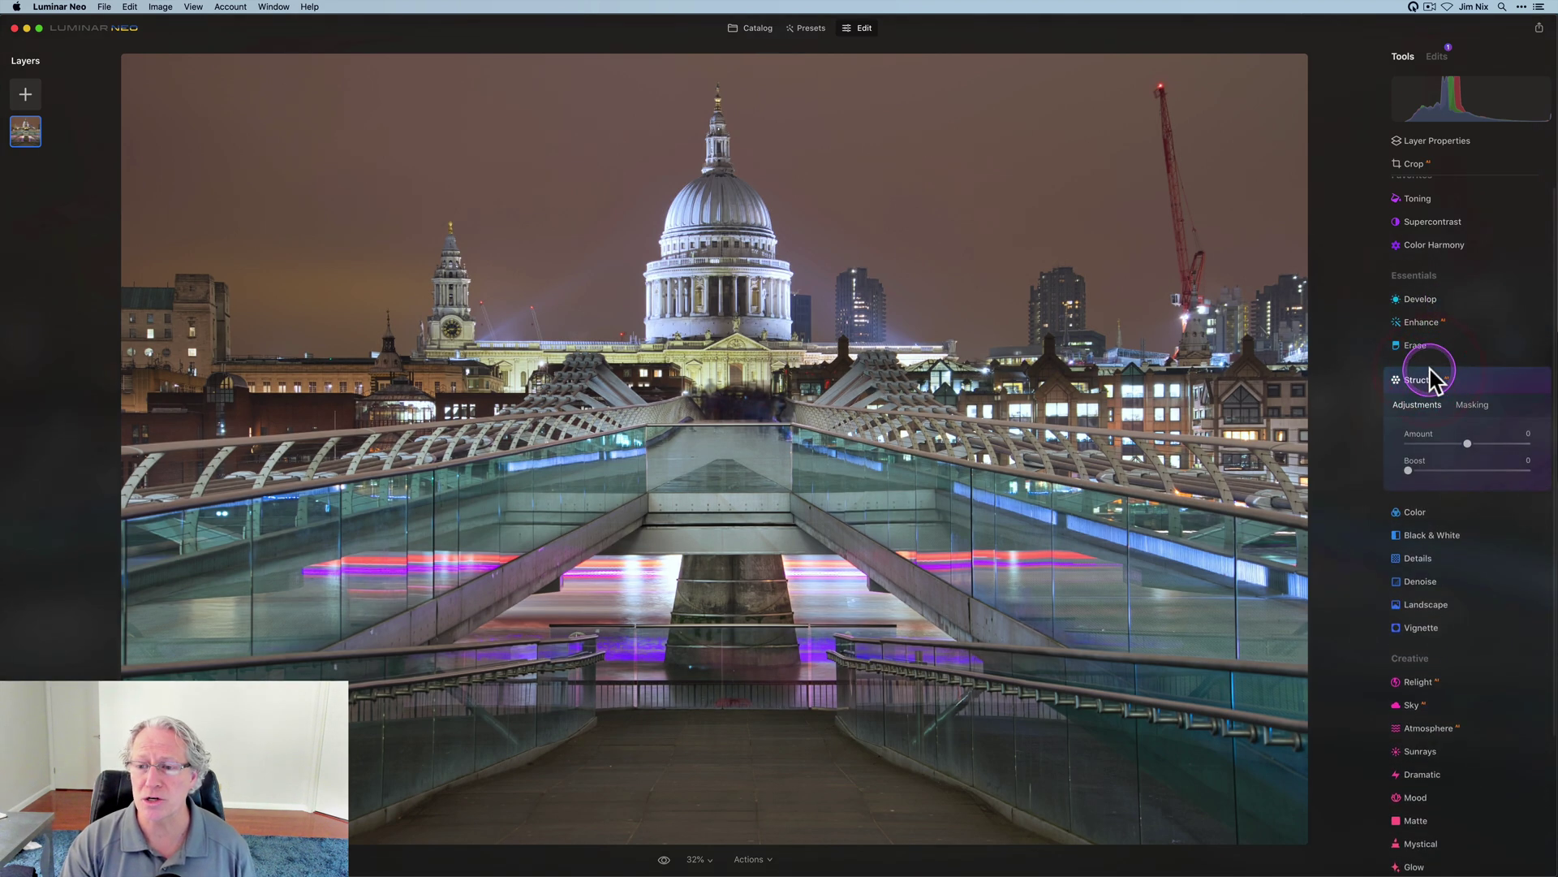
drag(1464, 446, 1488, 450)
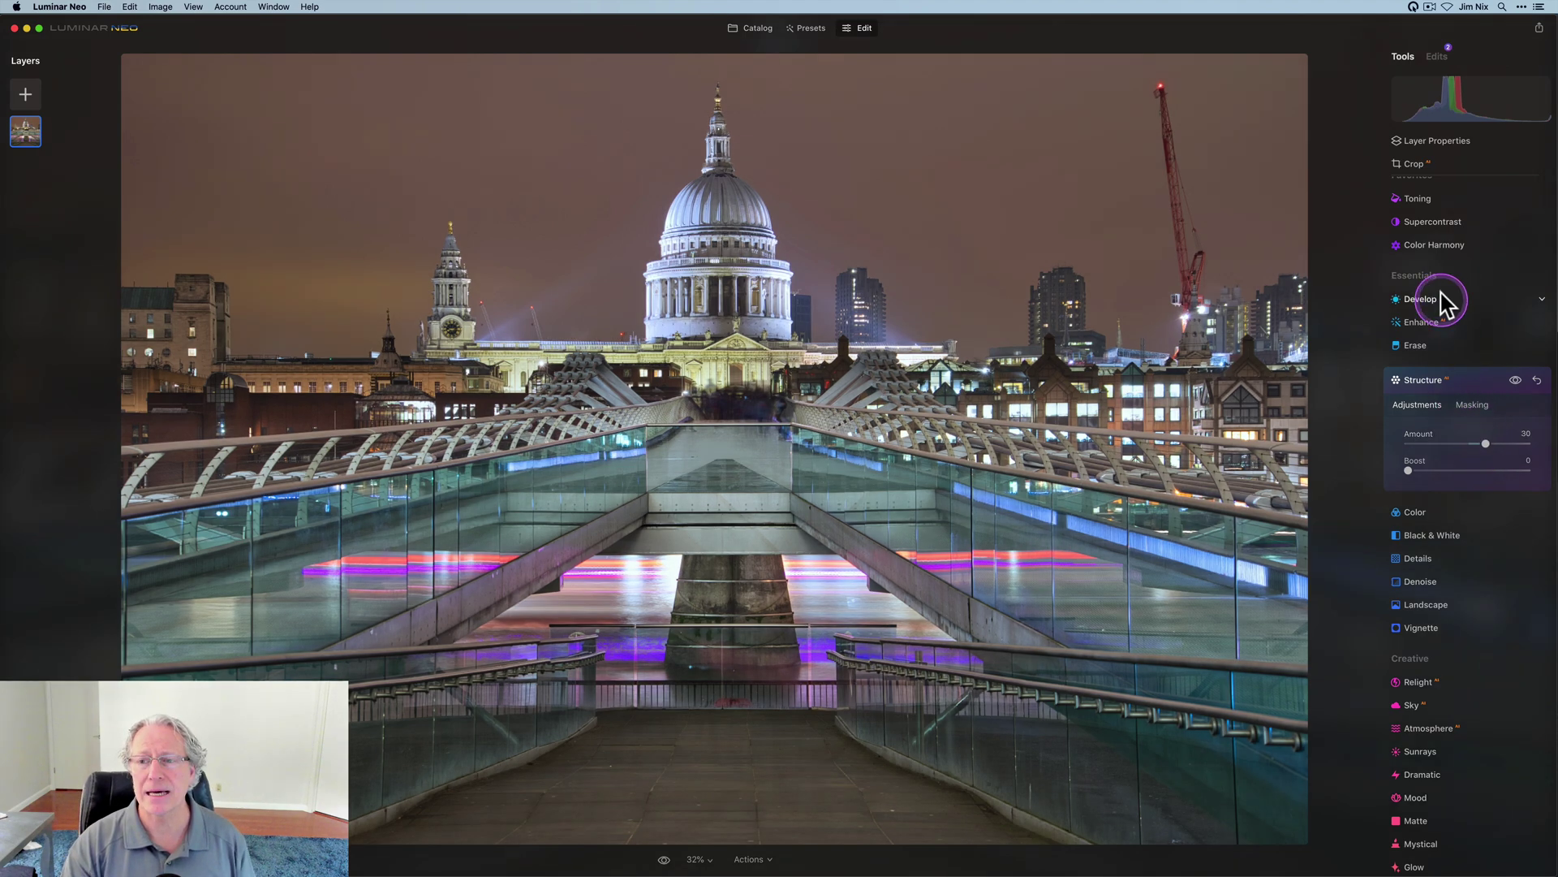
click(1431, 250)
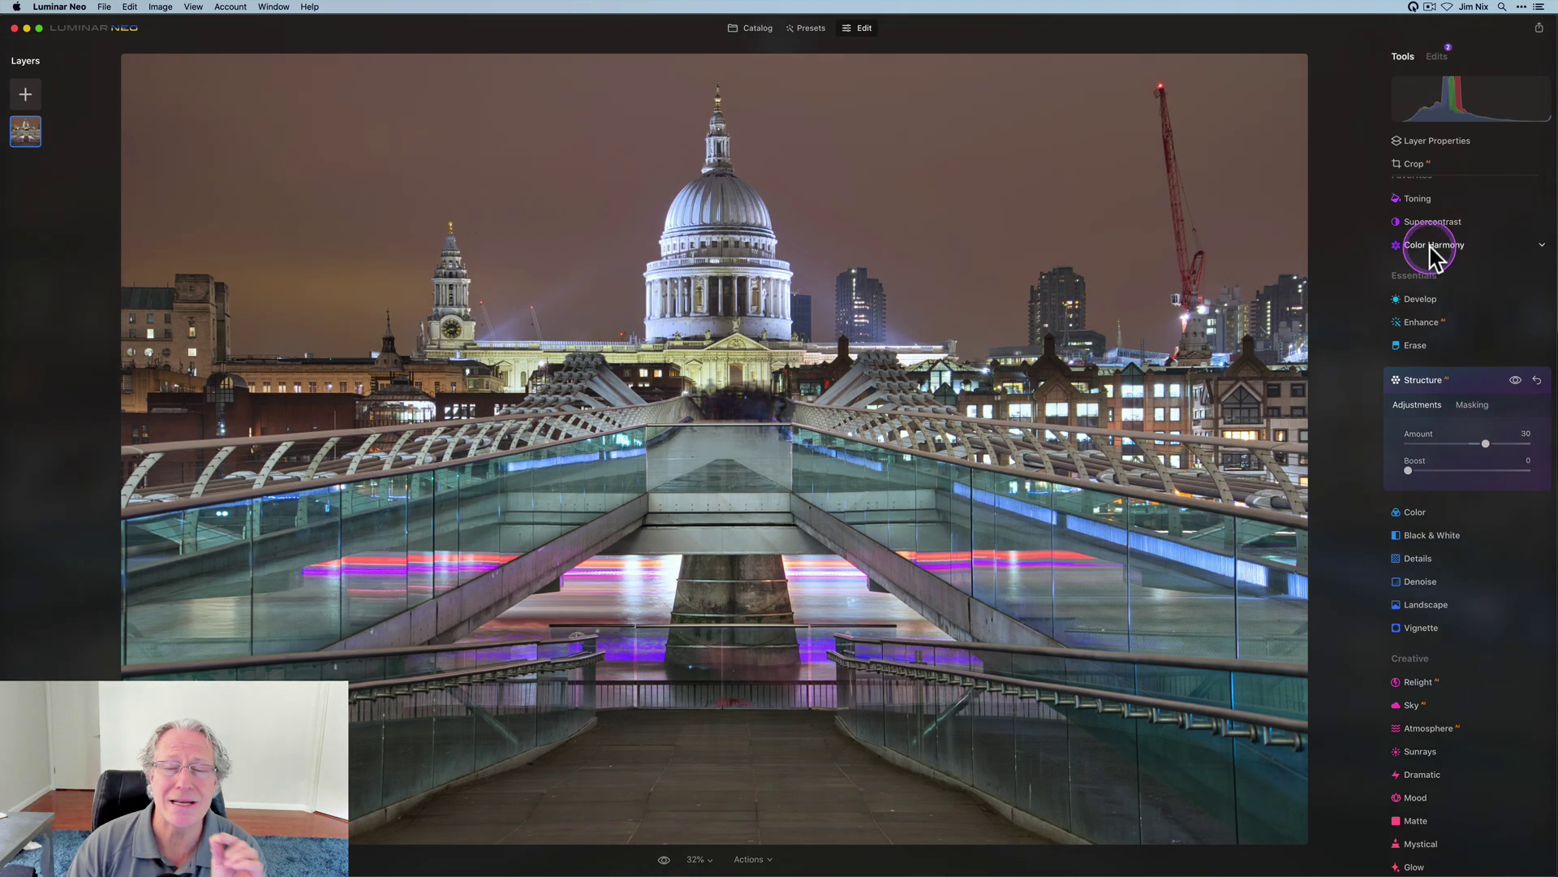
Shift the Color Balance midtones to Cyan-Red -13 and Yellow-Blue 15, comparing with the effect off.
click(1437, 421)
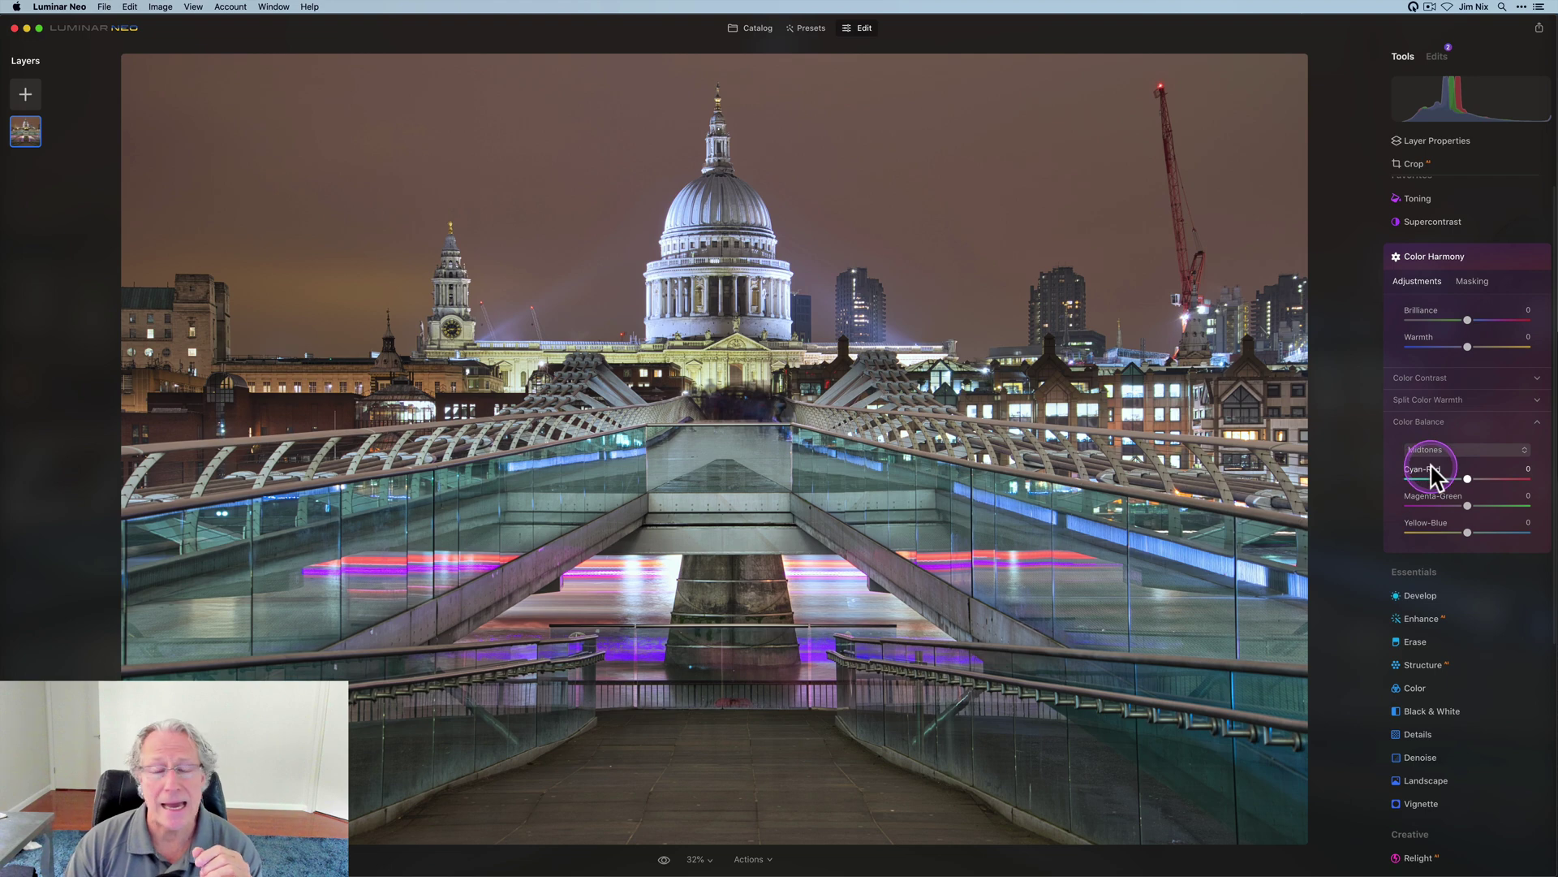
click(1468, 479)
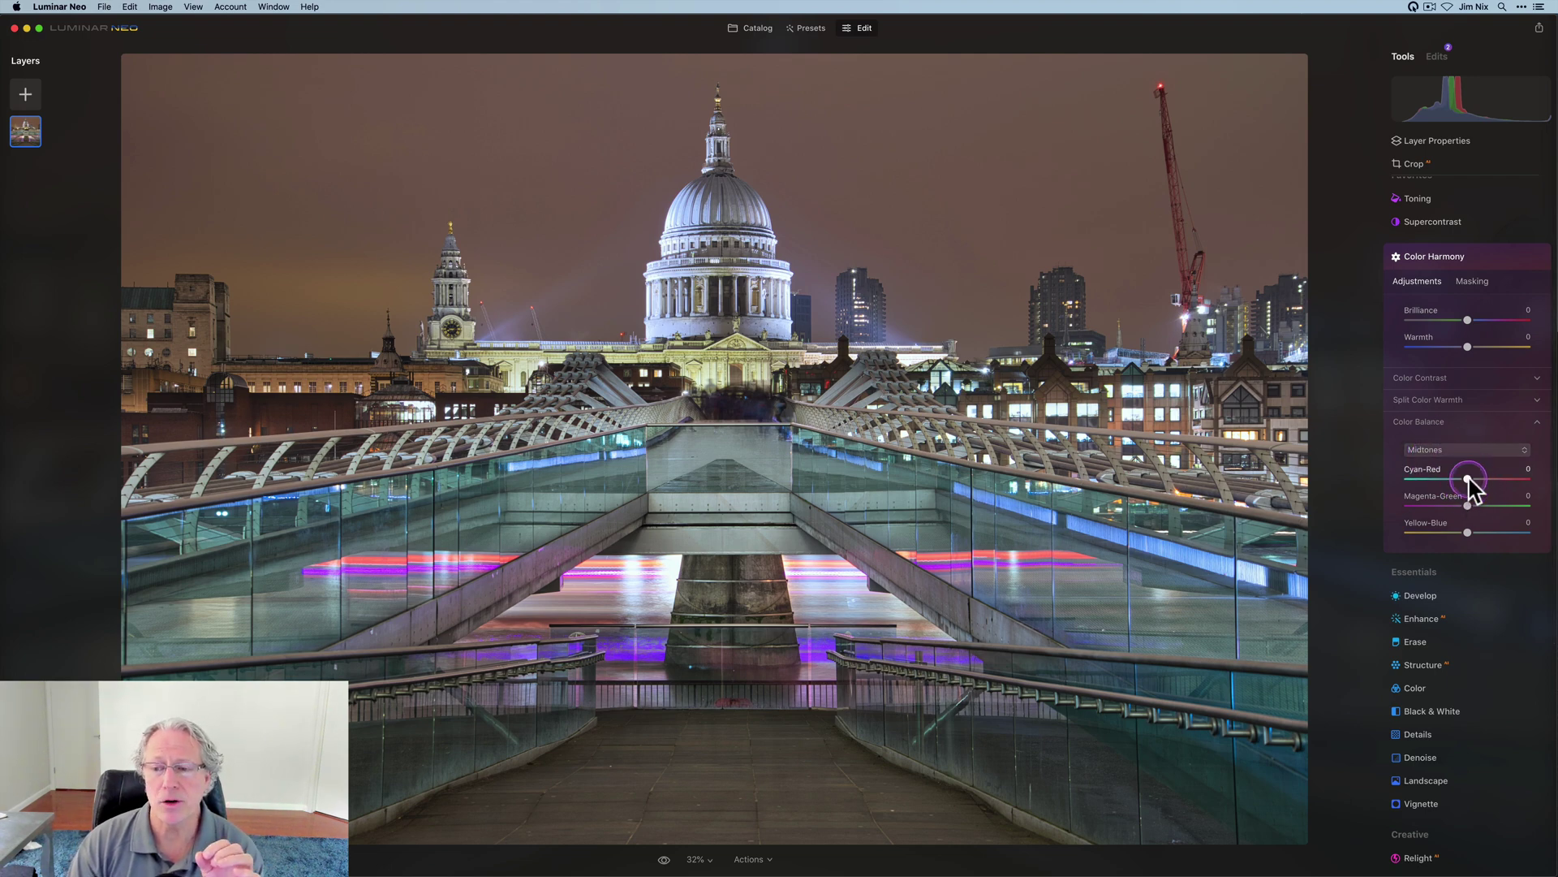
drag(1467, 481, 1477, 534)
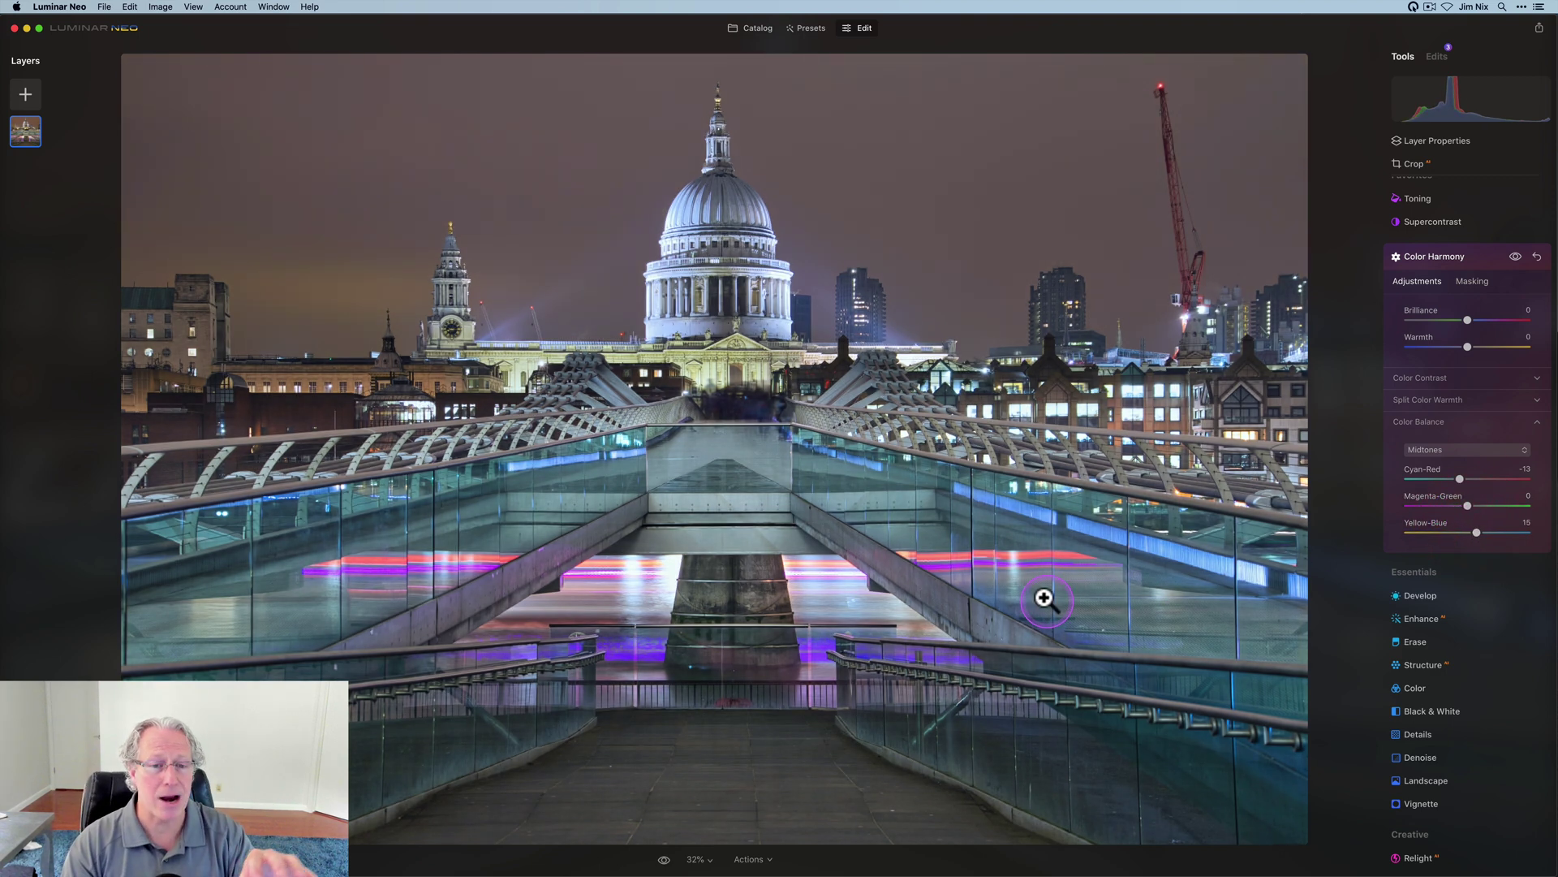
click(1044, 599)
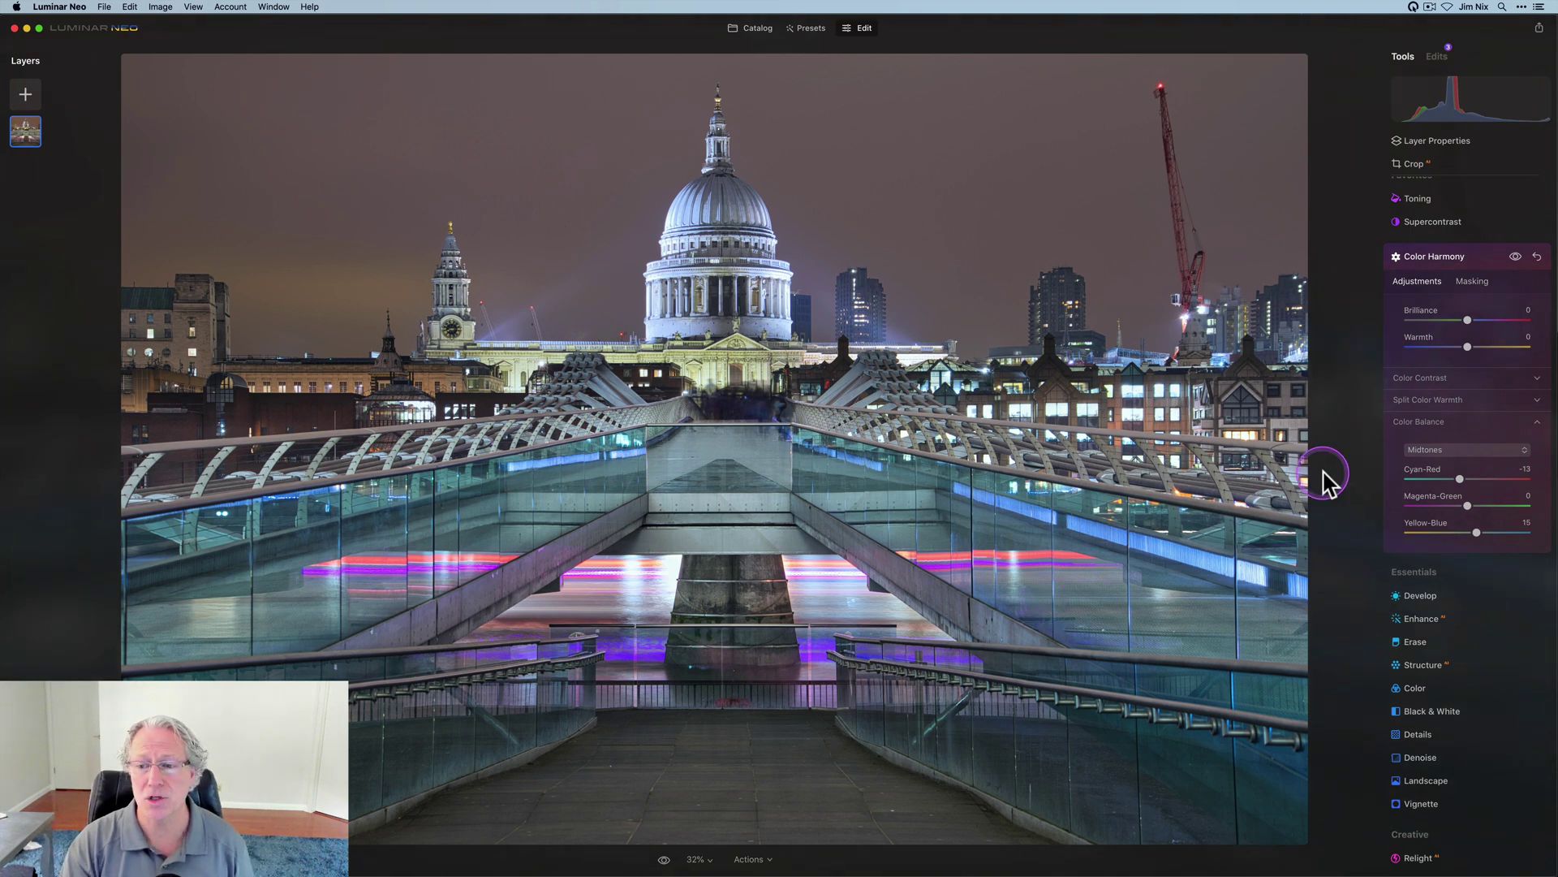
click(1504, 372)
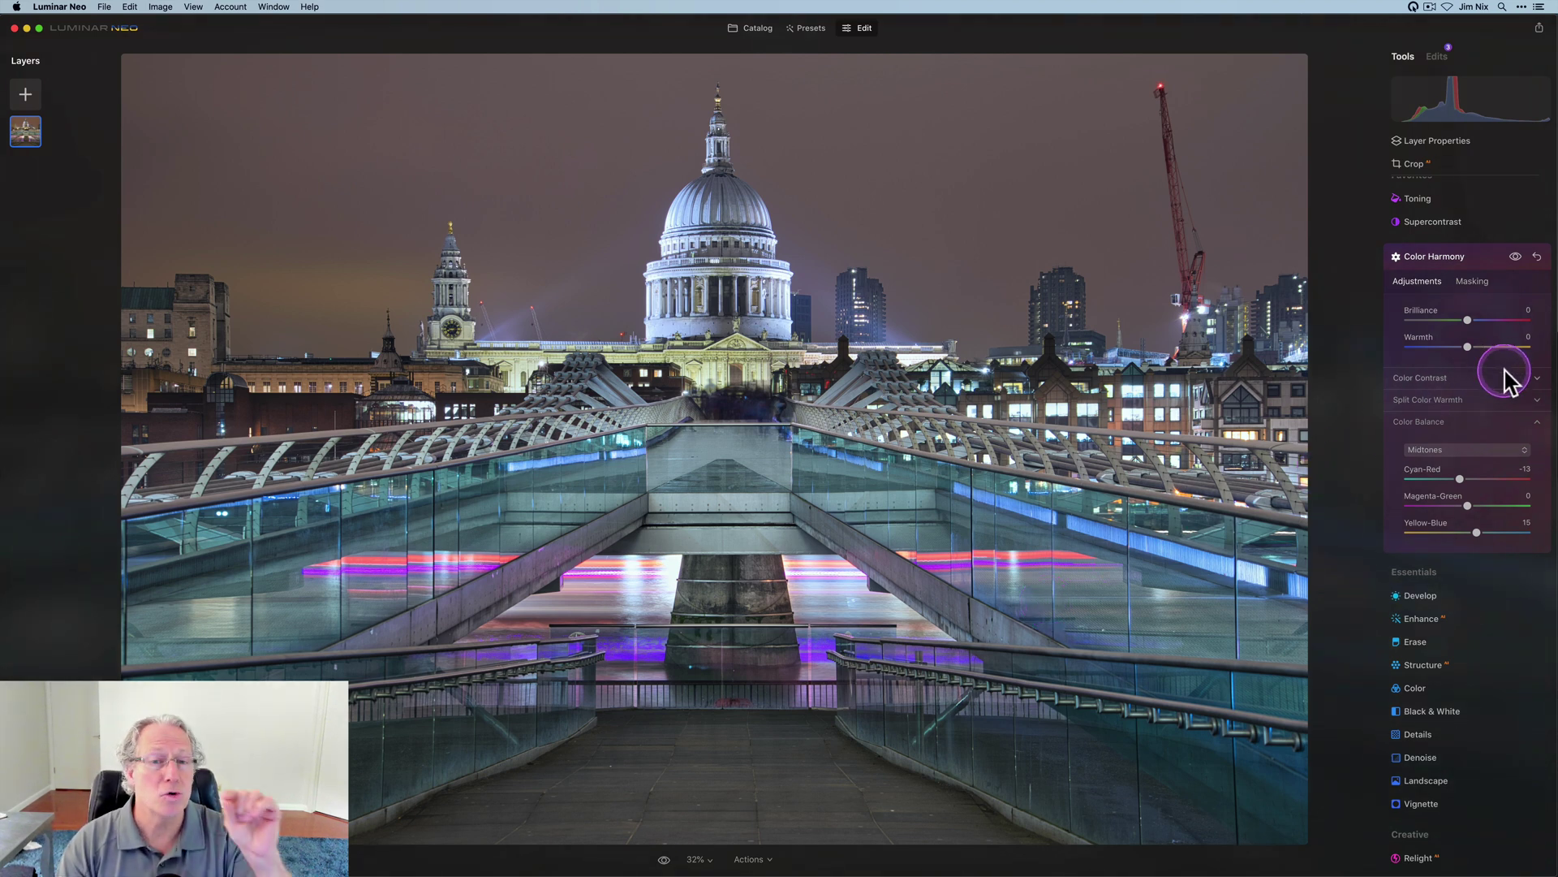
click(1516, 256)
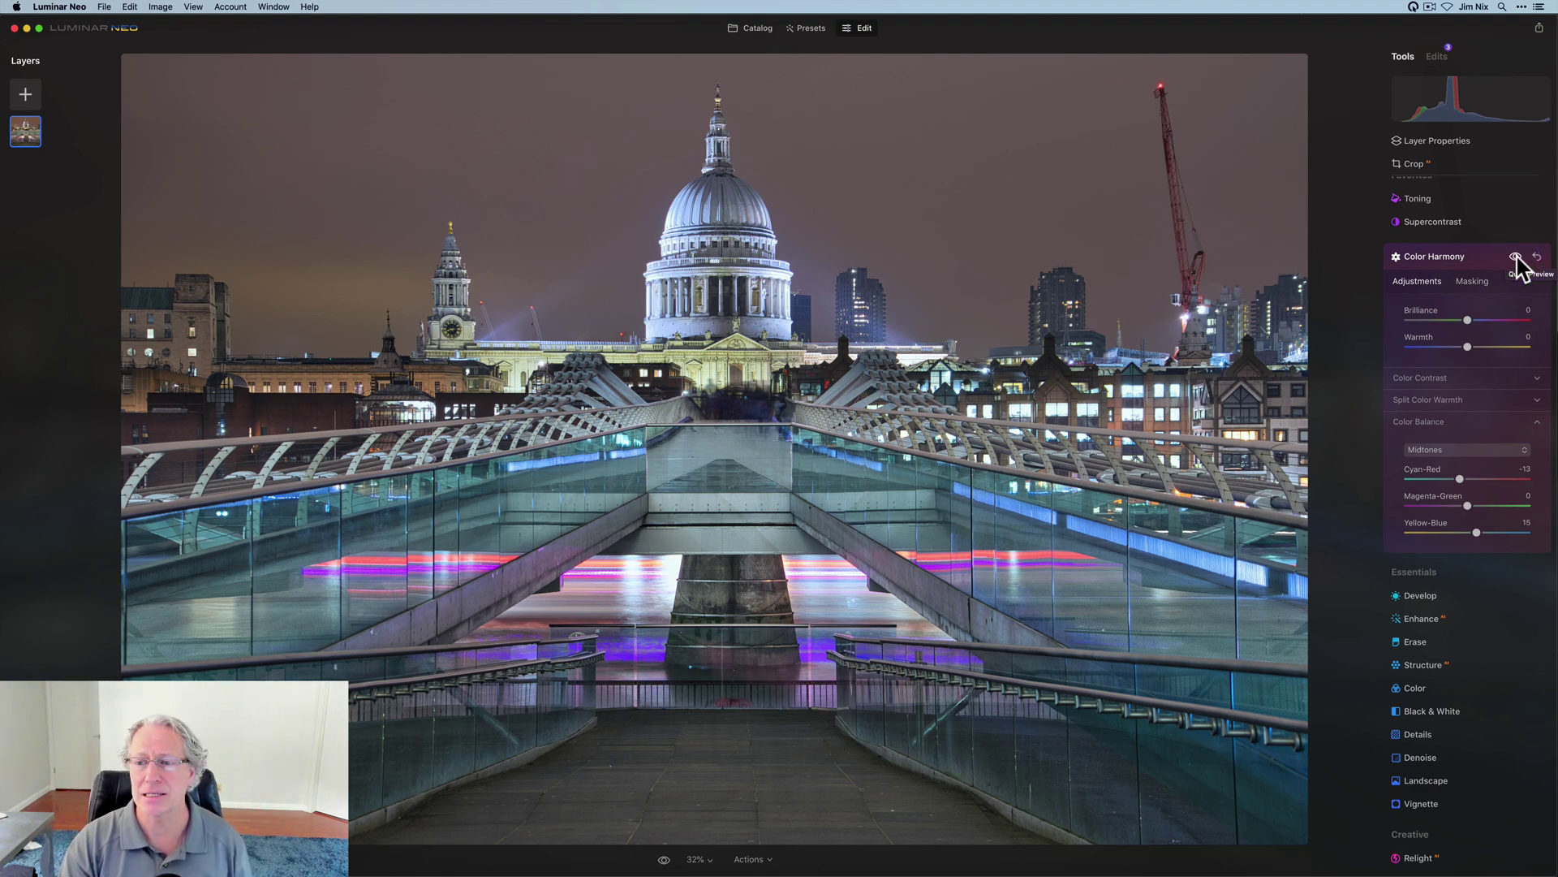
click(1517, 257)
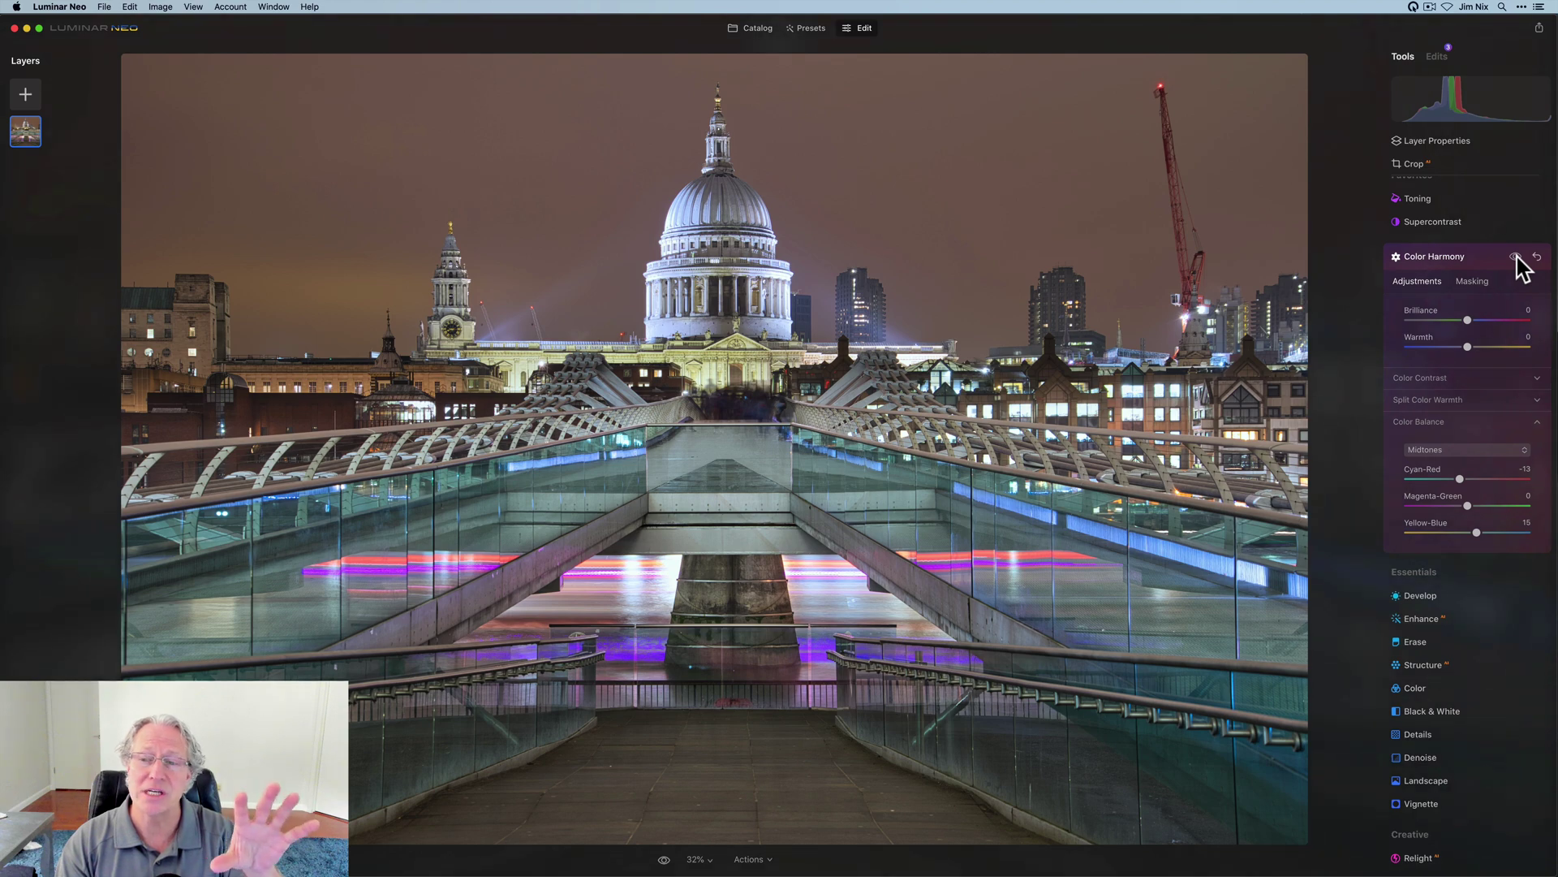
click(1516, 257)
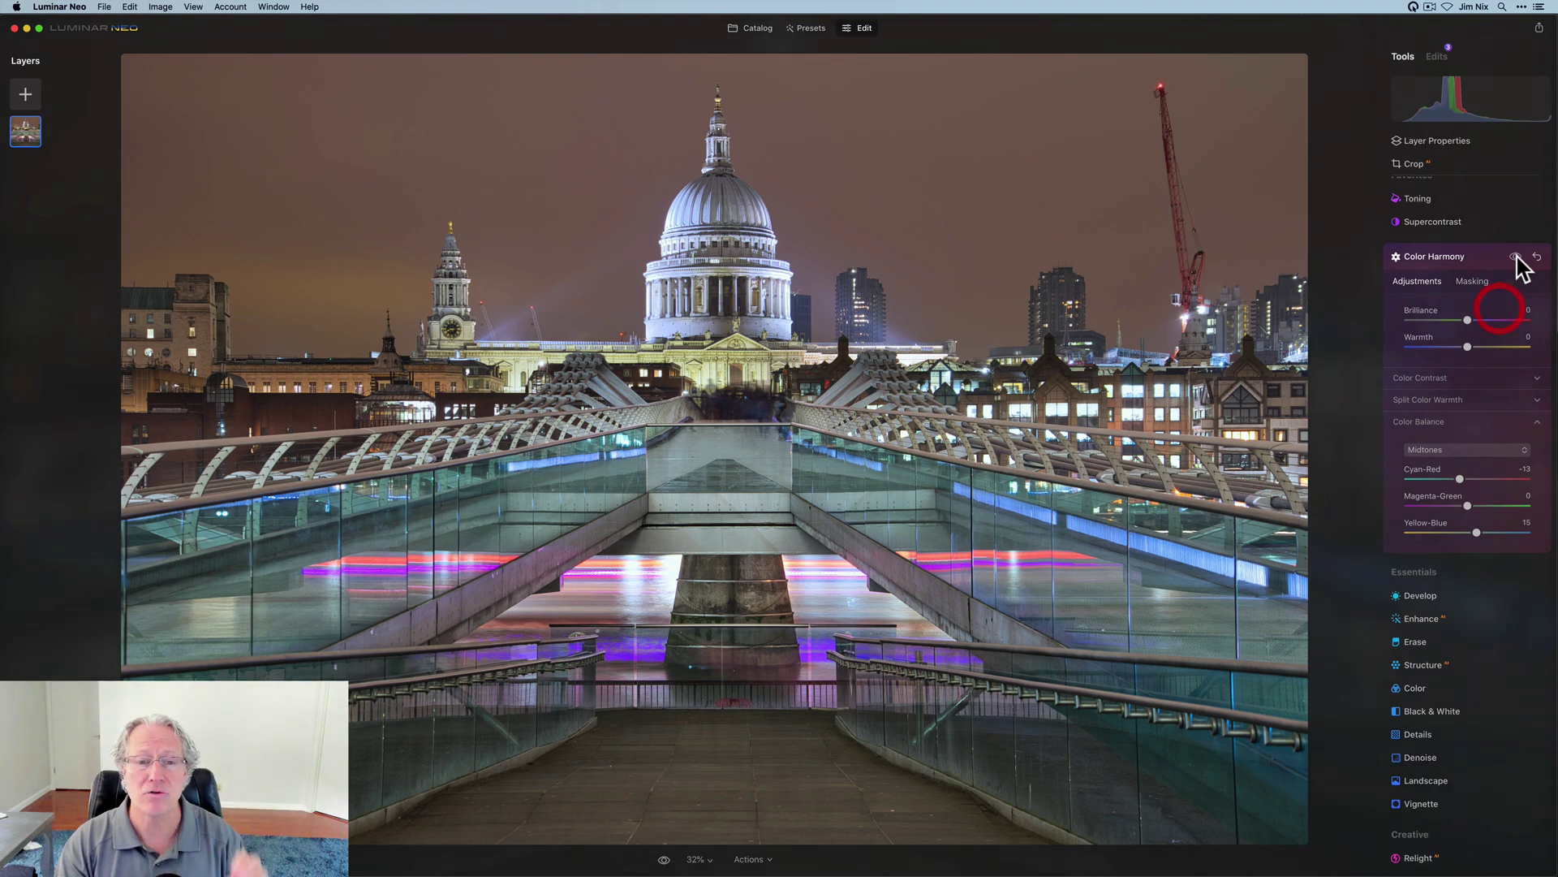
Set the highlights Color Balance to Cyan-Red -5 and Yellow-Blue 19, and lower Brilliance to -8.
click(1449, 450)
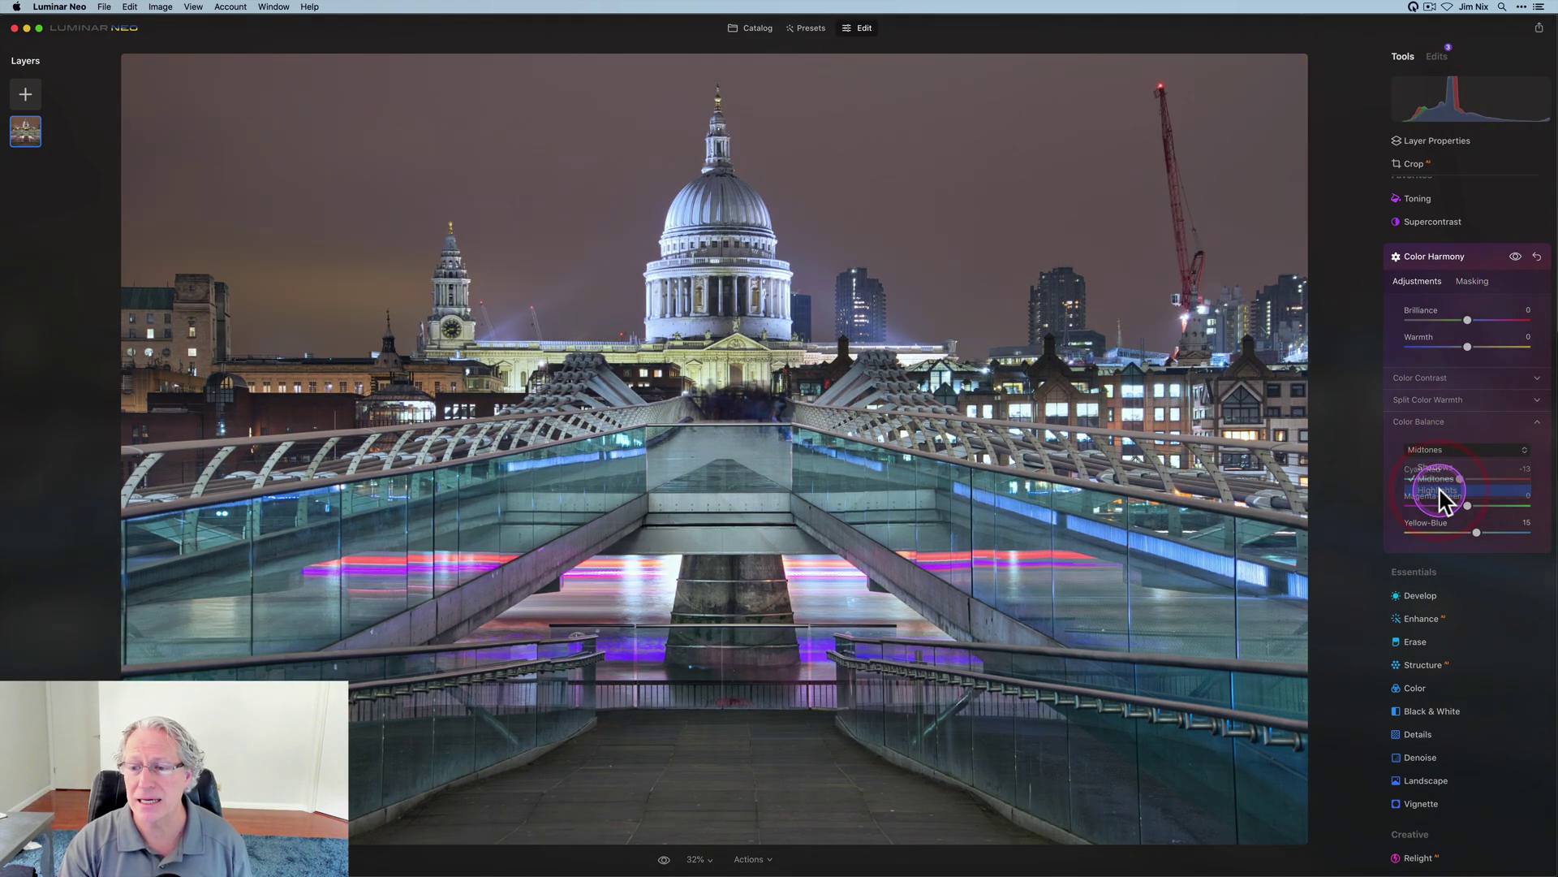
click(1438, 491)
drag(1467, 531, 1466, 480)
click(1470, 480)
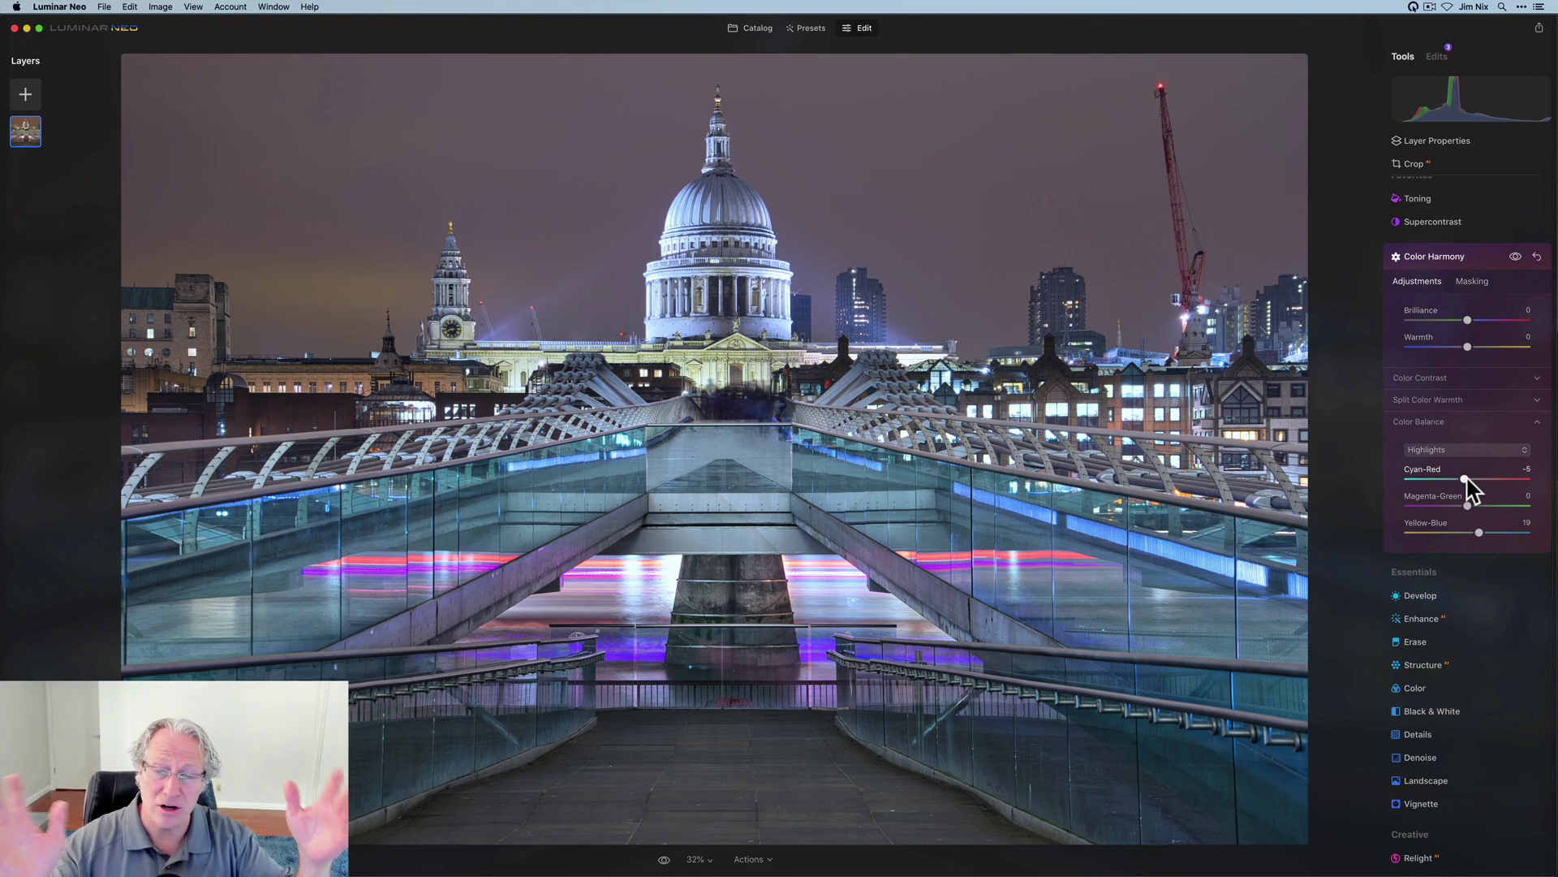
click(1454, 403)
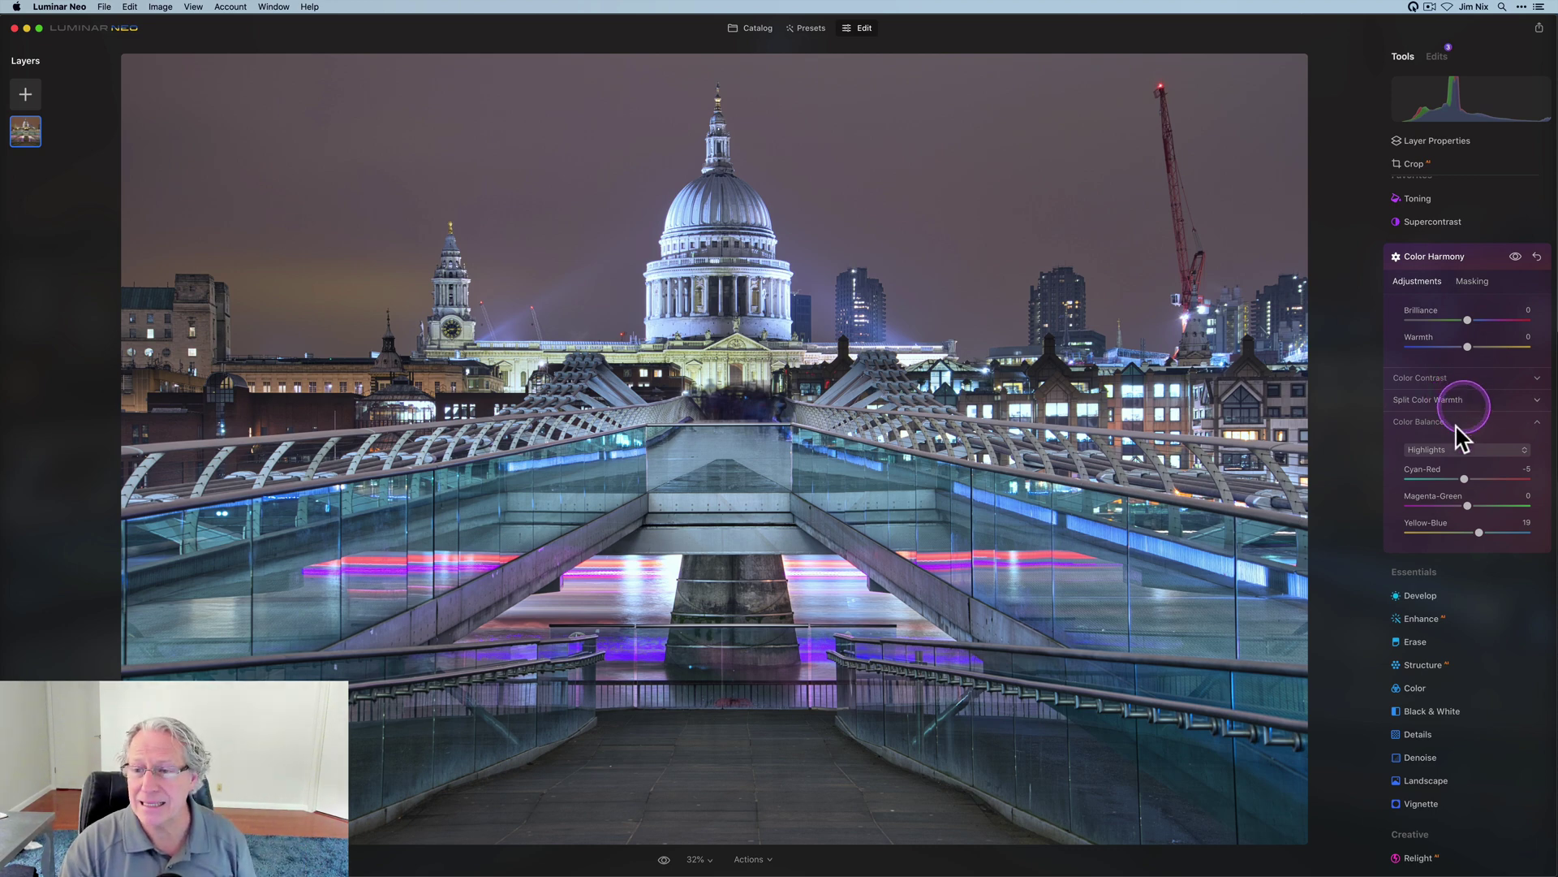
click(1467, 323)
drag(1467, 322, 1458, 320)
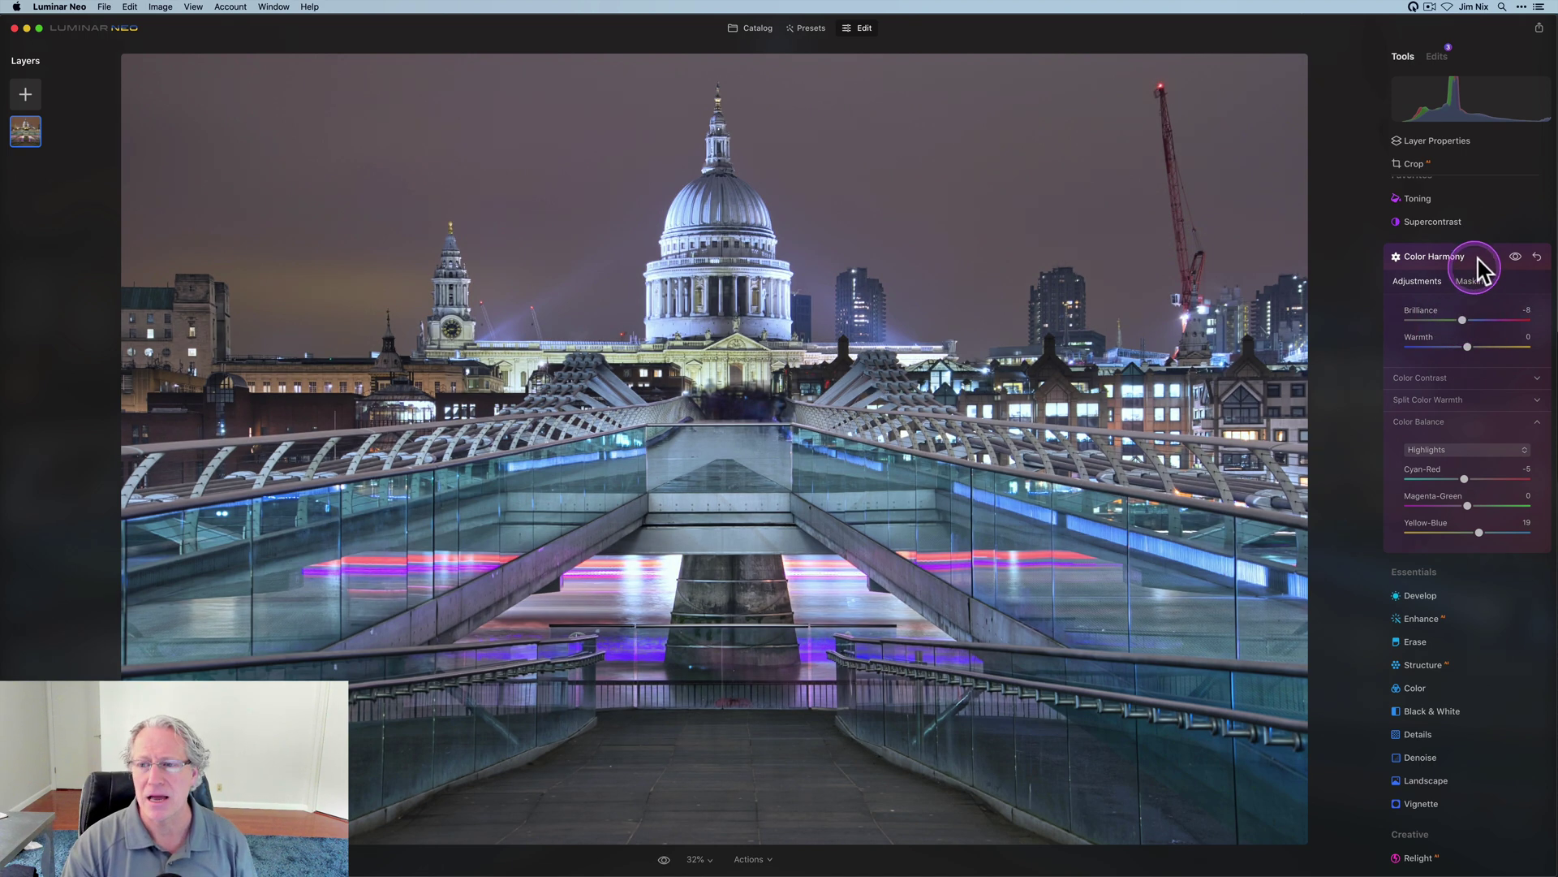
Set the Supercontrast highlights, midtones and shadows contrast to 26, 28 and 30.
click(1441, 225)
click(1438, 296)
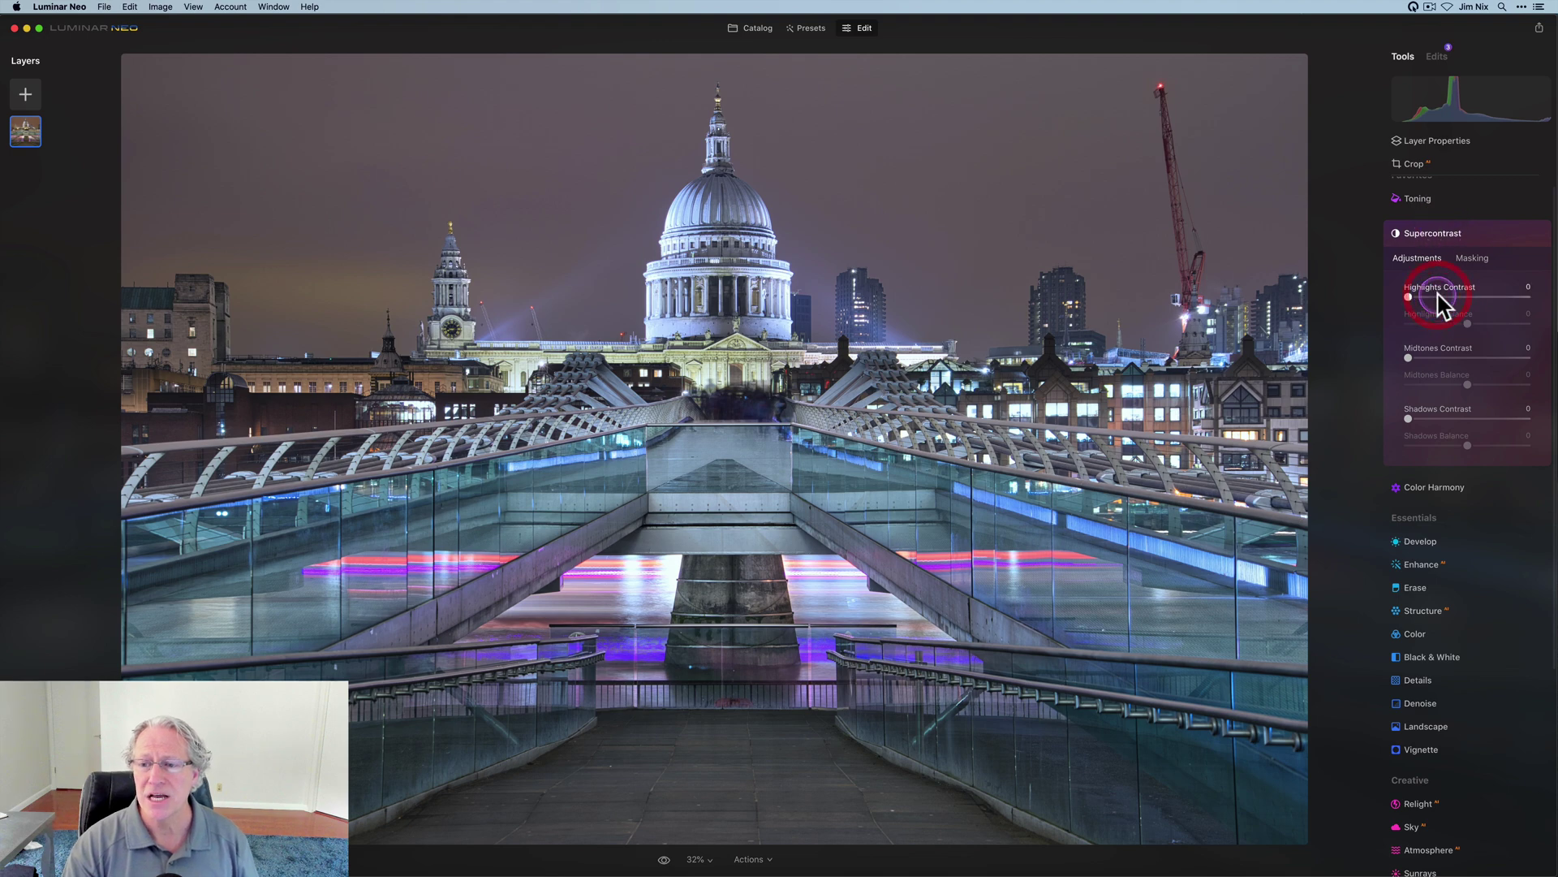
click(1442, 357)
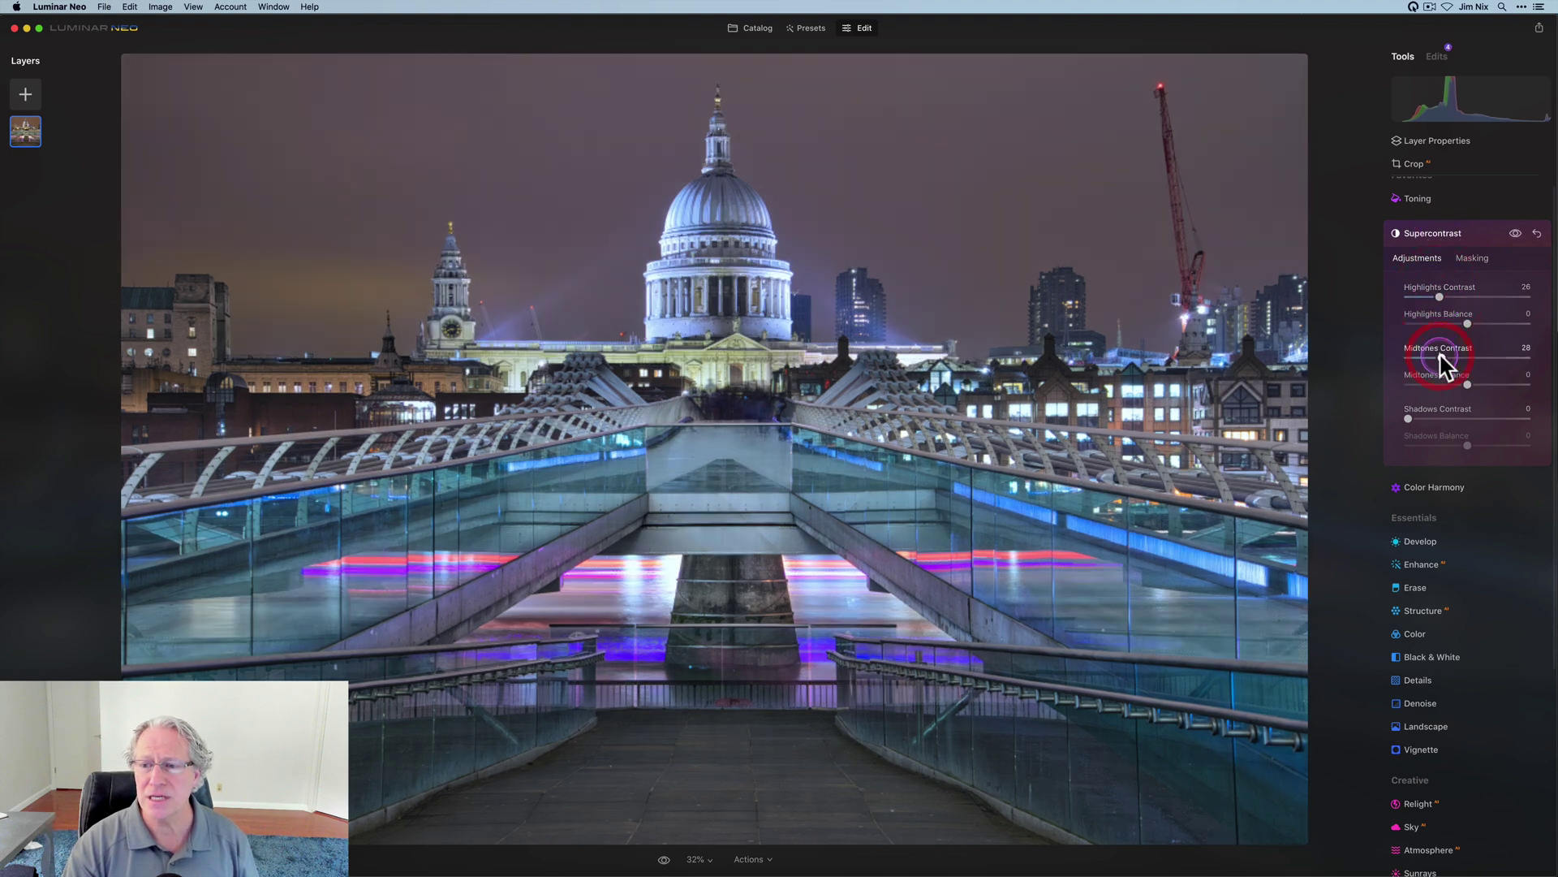
click(1443, 418)
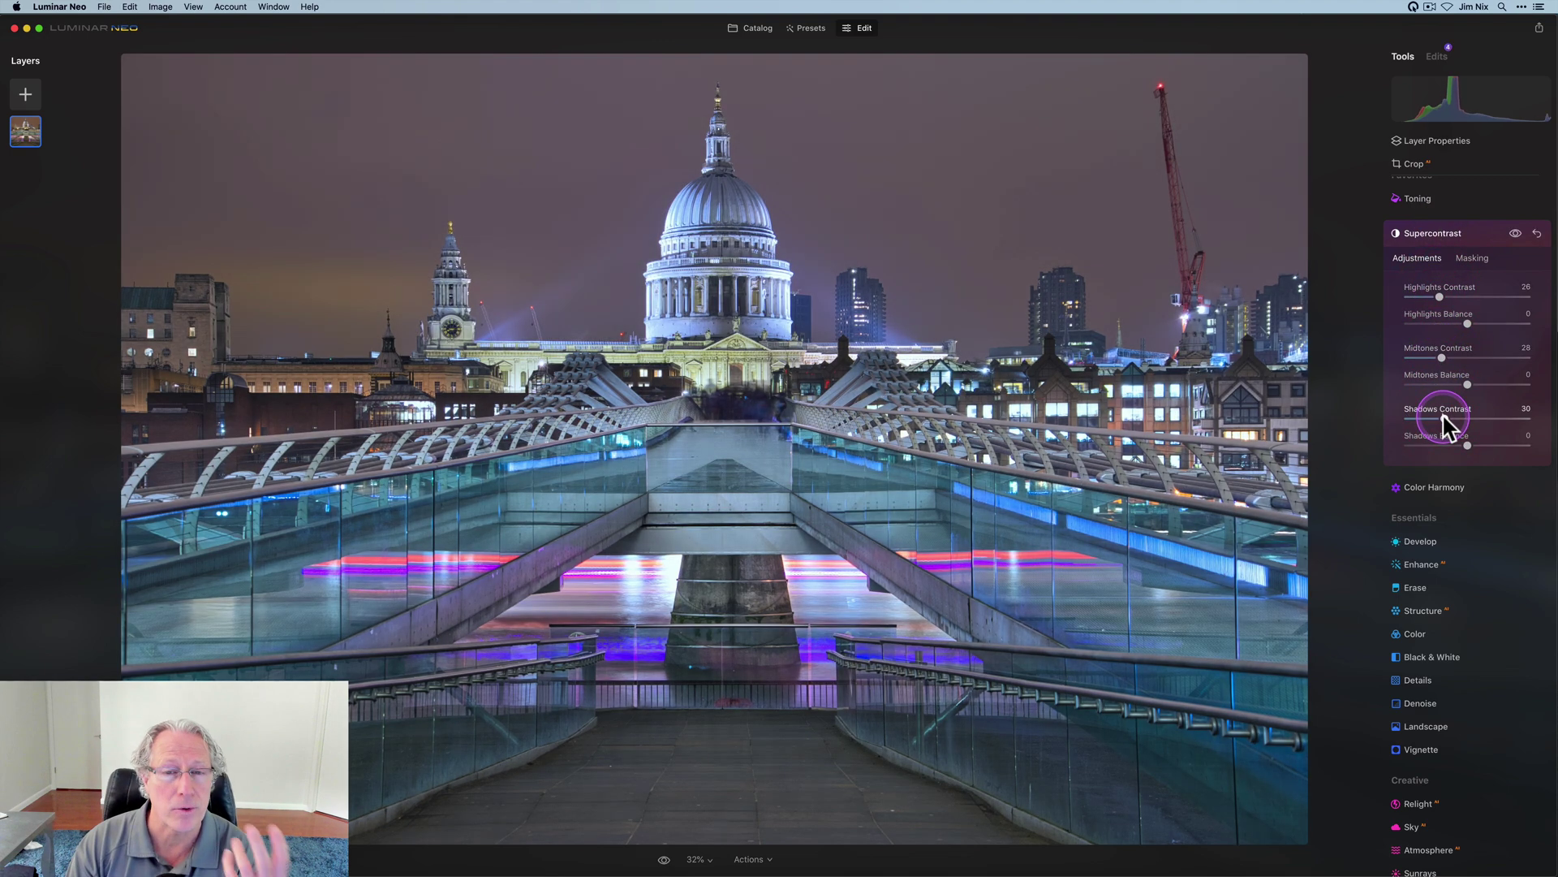
Set the highlights, midtones and shadows balances to 65, -32 and 26, then preview with the effect hidden.
click(1468, 324)
drag(1469, 323, 1502, 322)
click(1467, 386)
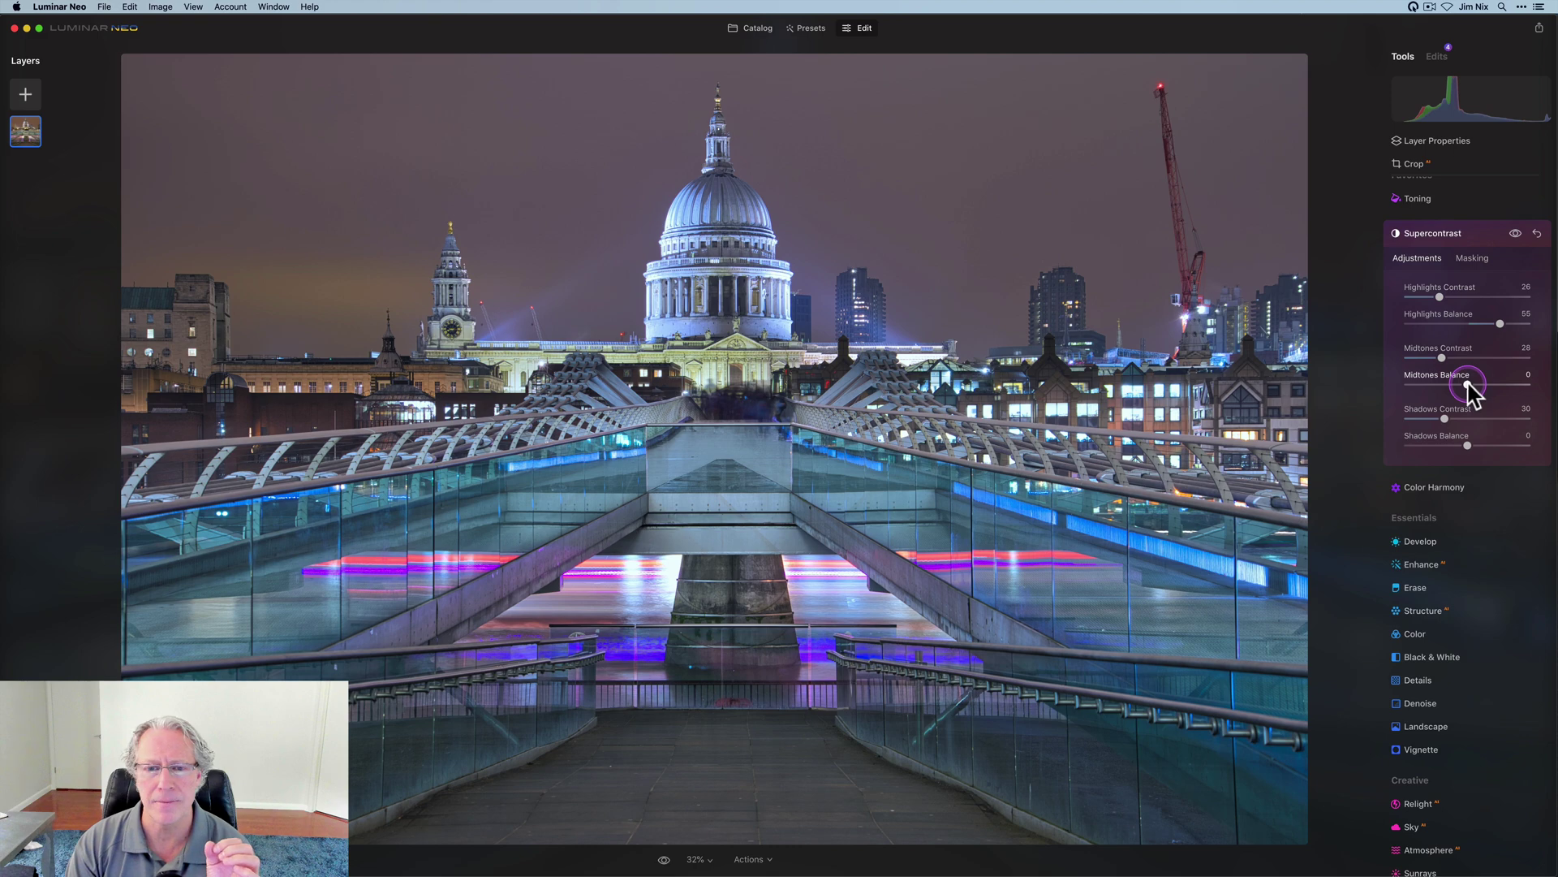
mouse_move(1469, 386)
mouse_down()
mouse_move(1437, 390)
mouse_move(1450, 390)
mouse_up()
mouse_move(1465, 446)
mouse_down()
mouse_move(1447, 448)
mouse_move(1482, 447)
mouse_up()
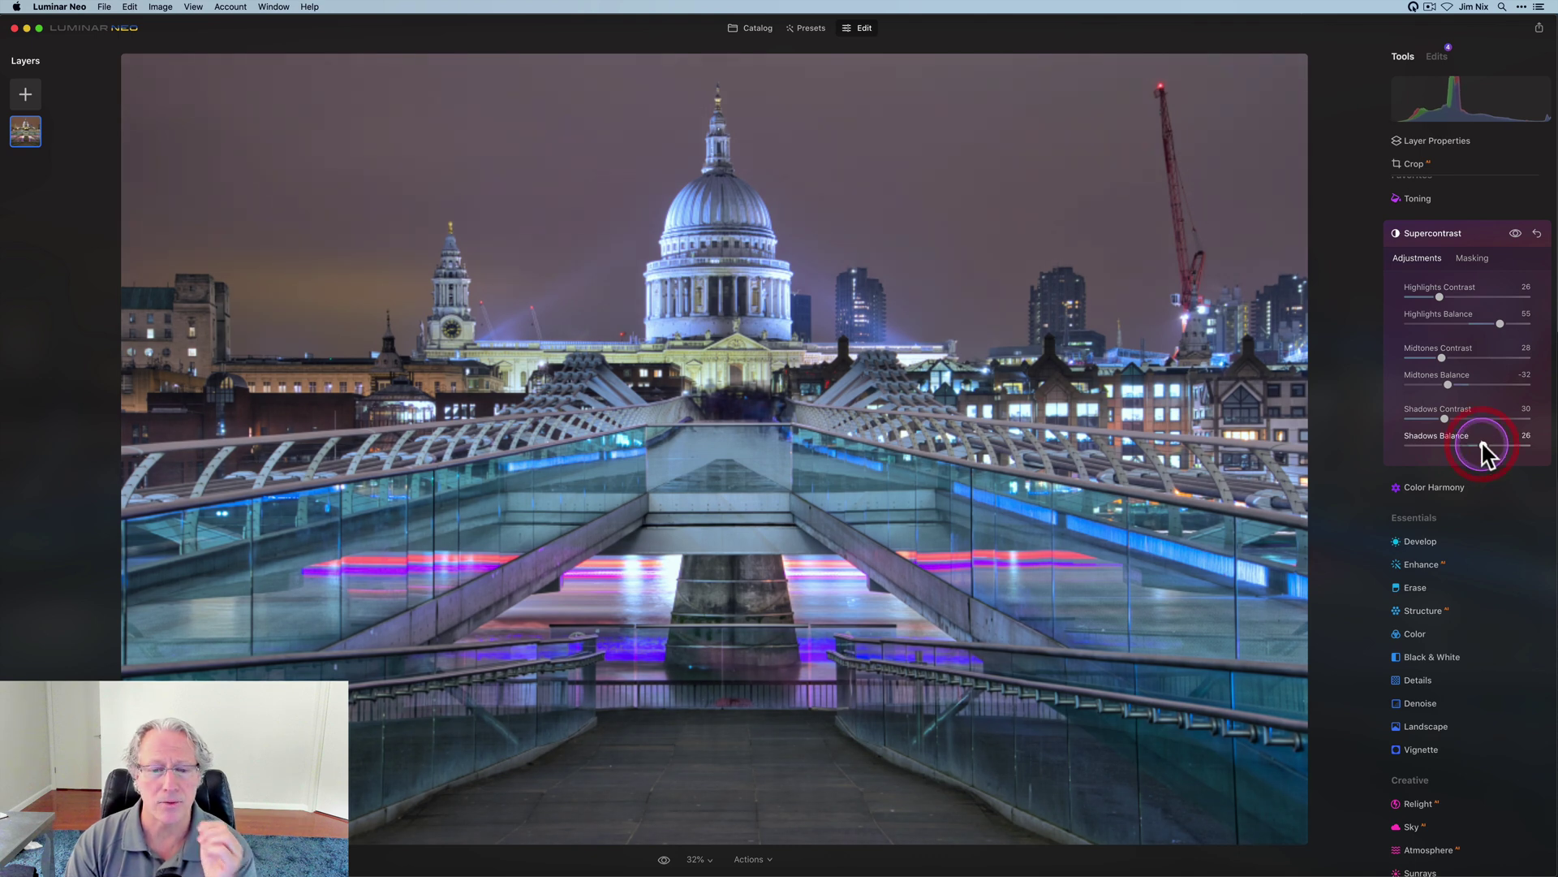
click(1516, 235)
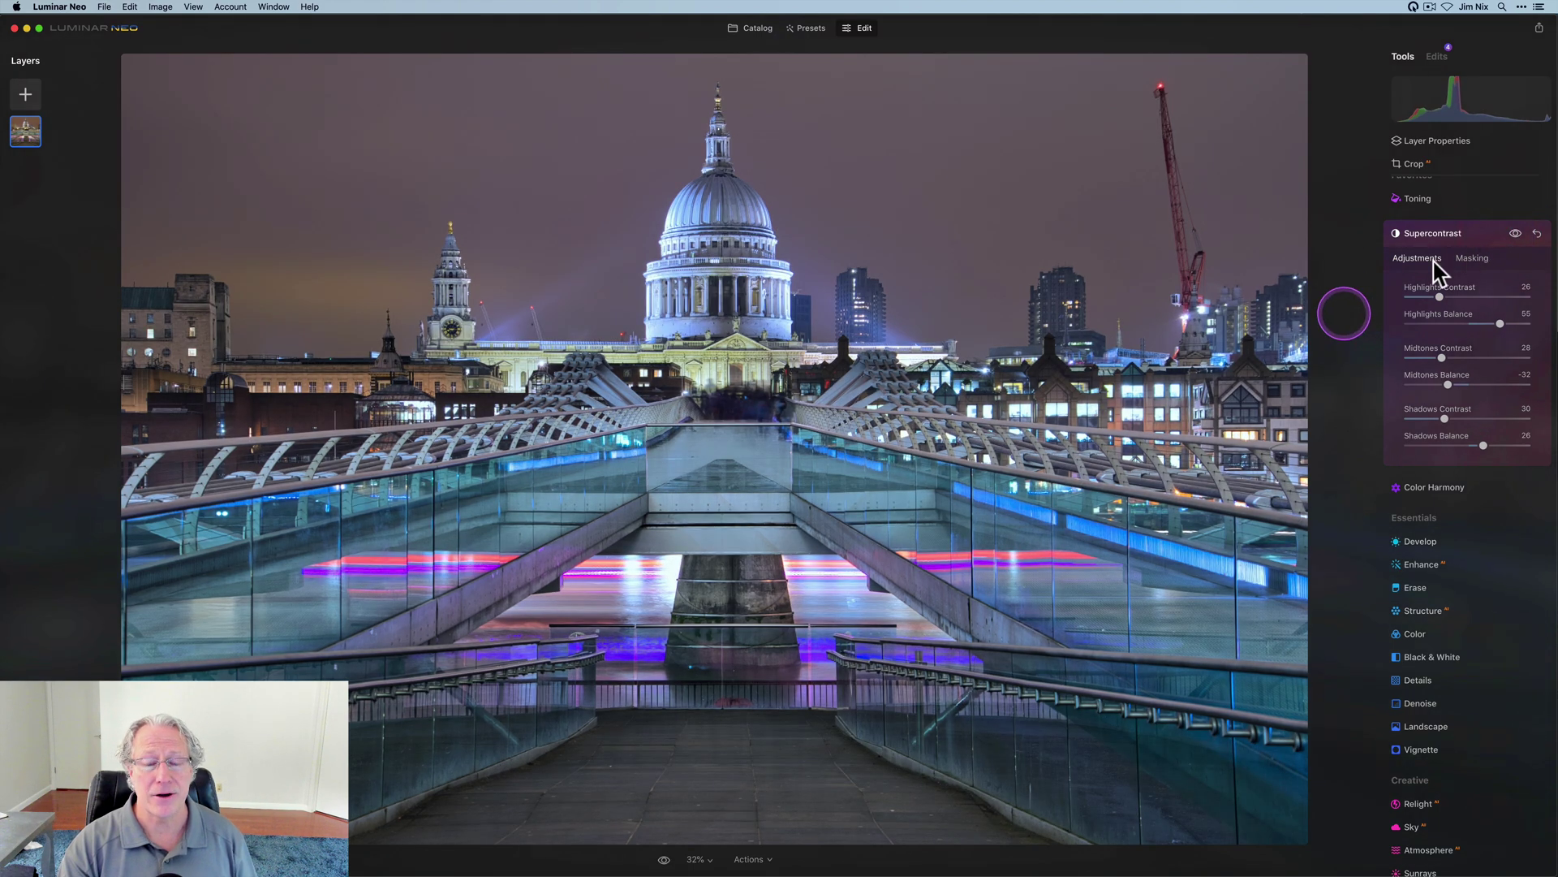
Collapse the Supercontrast panel so the full Luminar Neo tools list is visible again.
click(1459, 235)
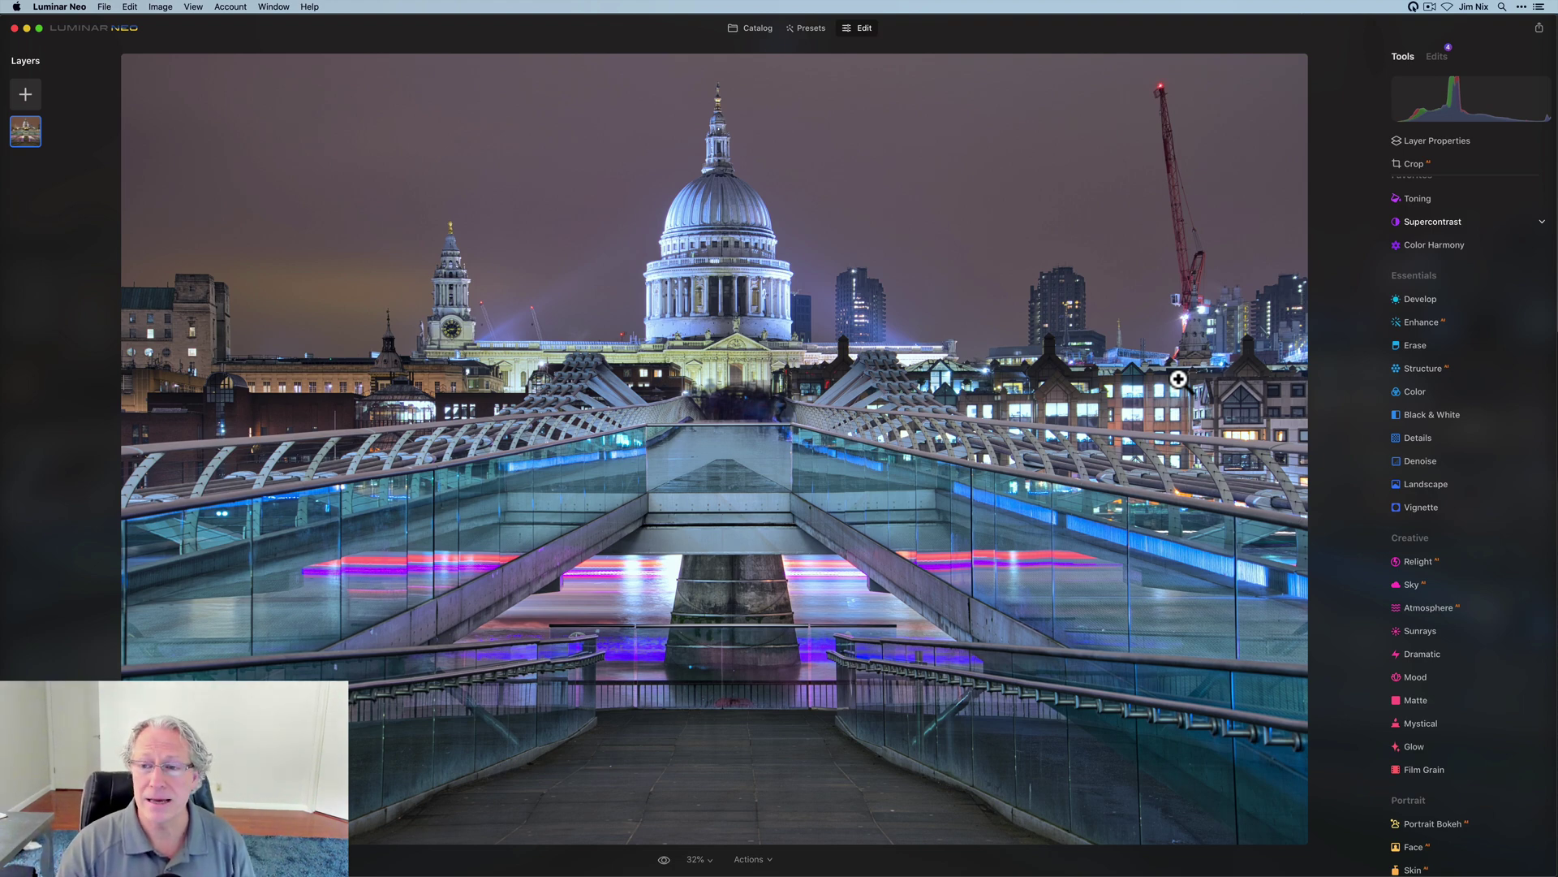
click(1066, 373)
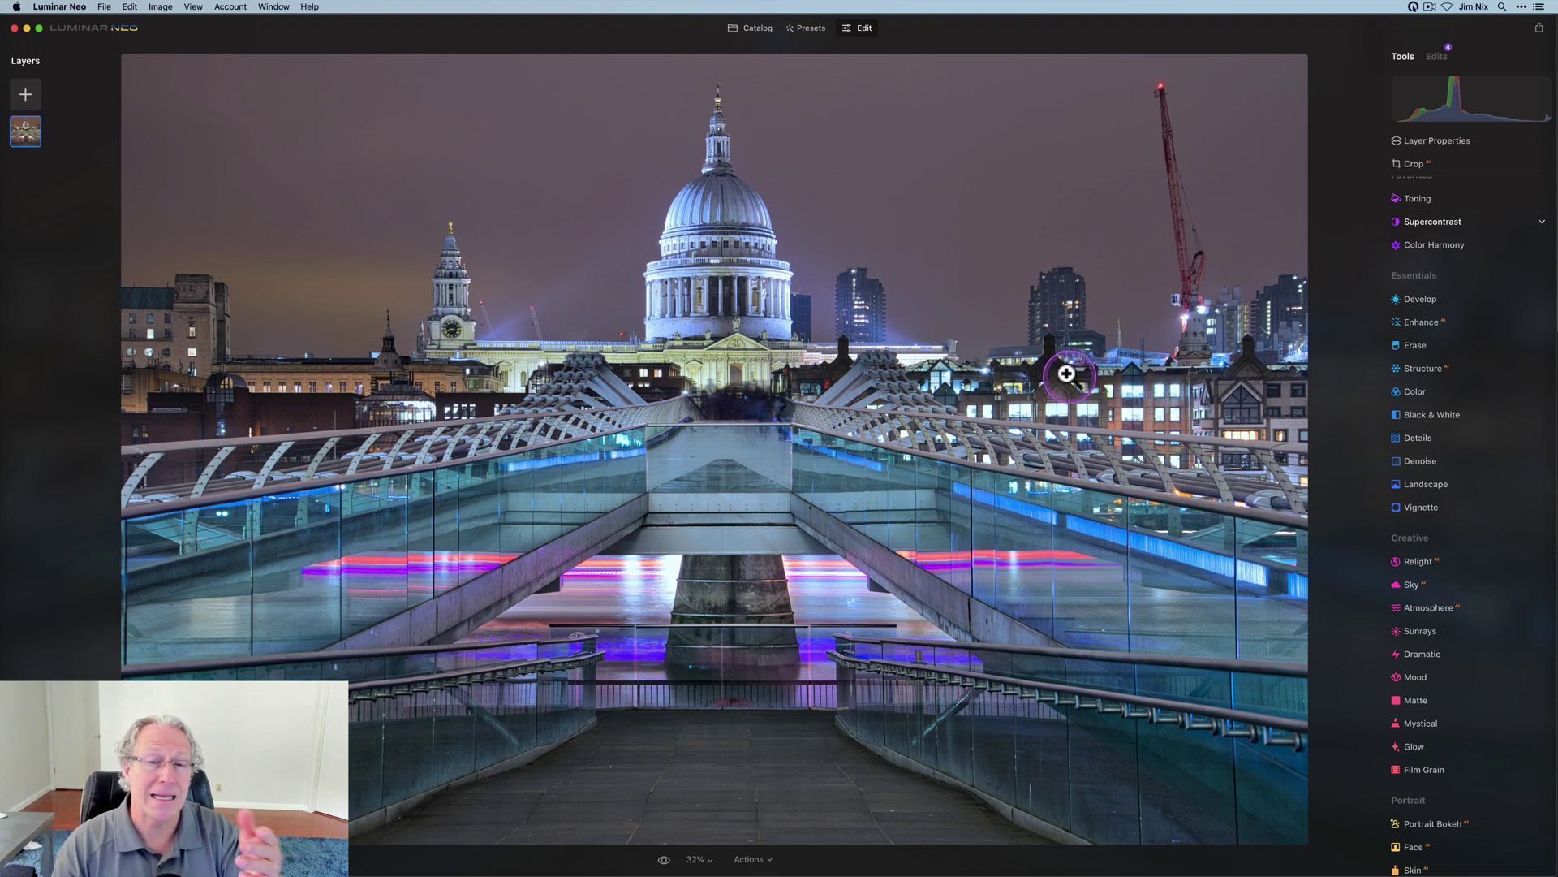
key(backslash)
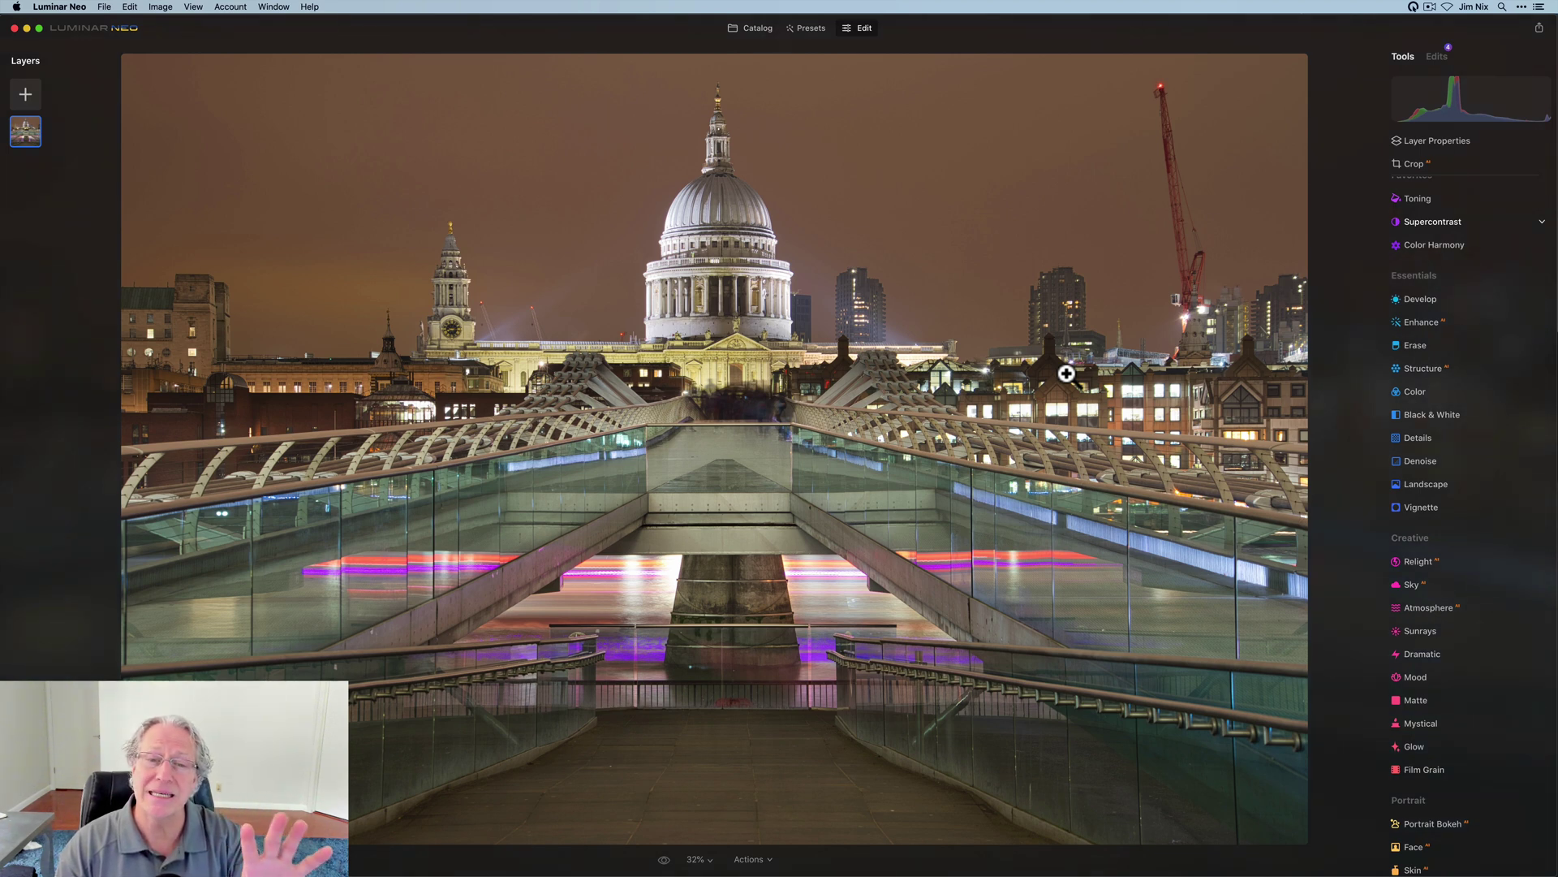
key(backslash)
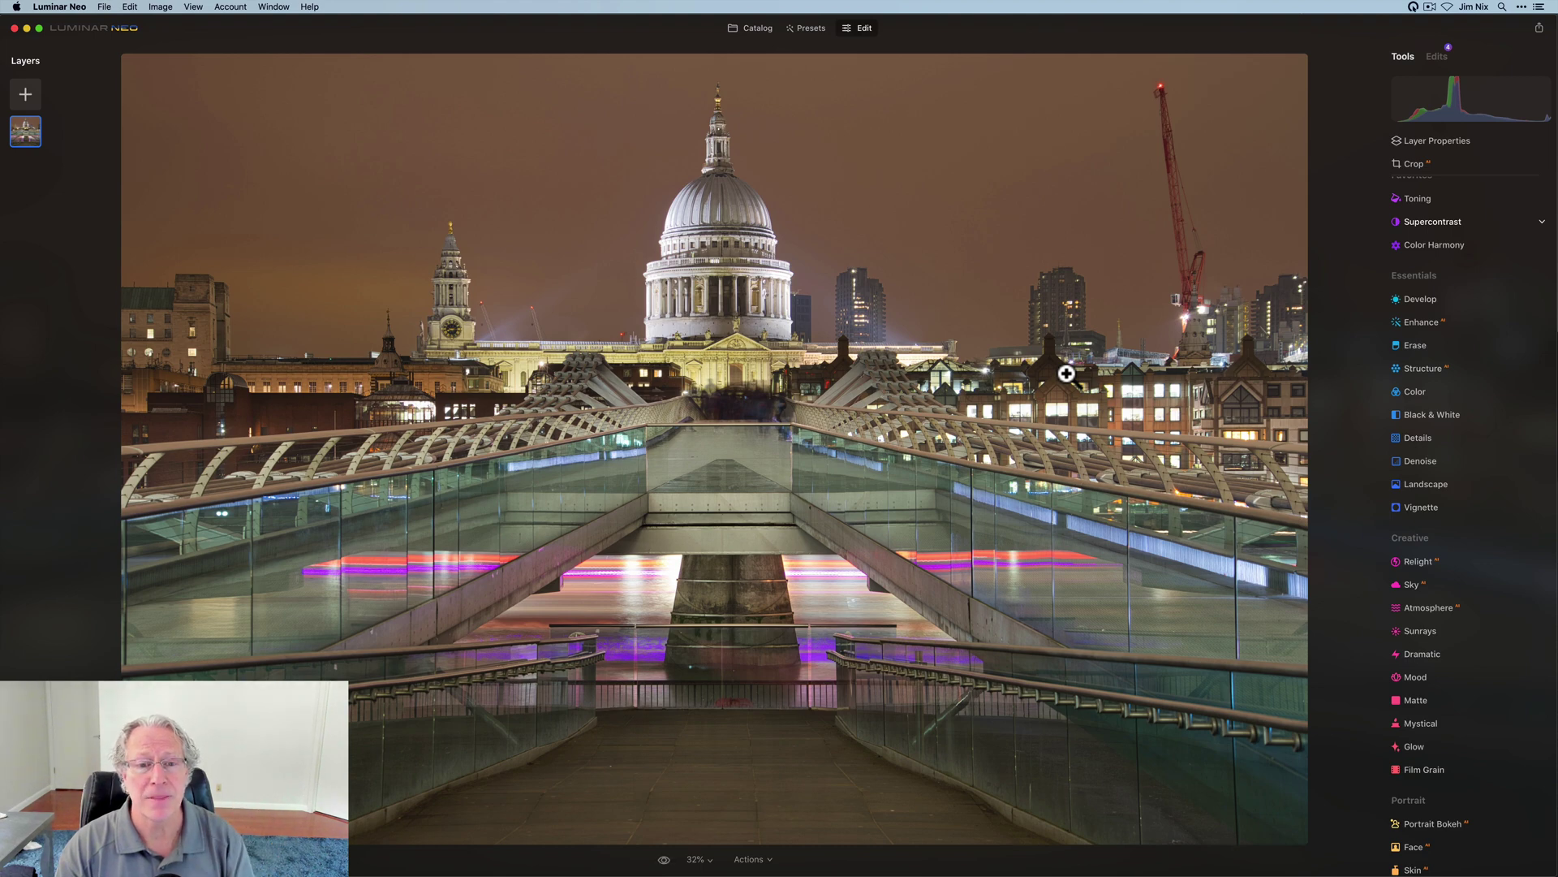